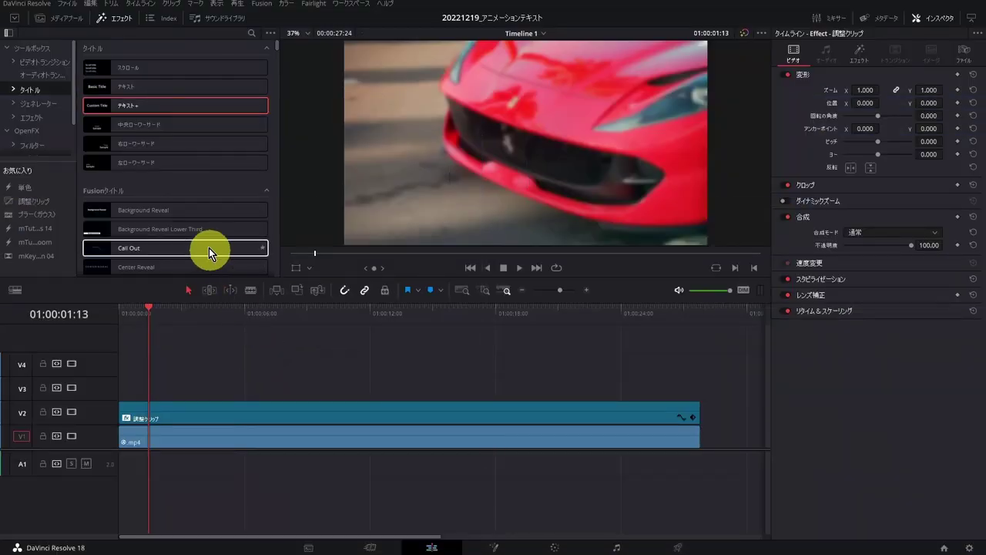
Step: Place a テキスト+ title on track V3 above the adjustment clip and set its length to 2 seconds
left_click_drag(117, 104, 202, 391)
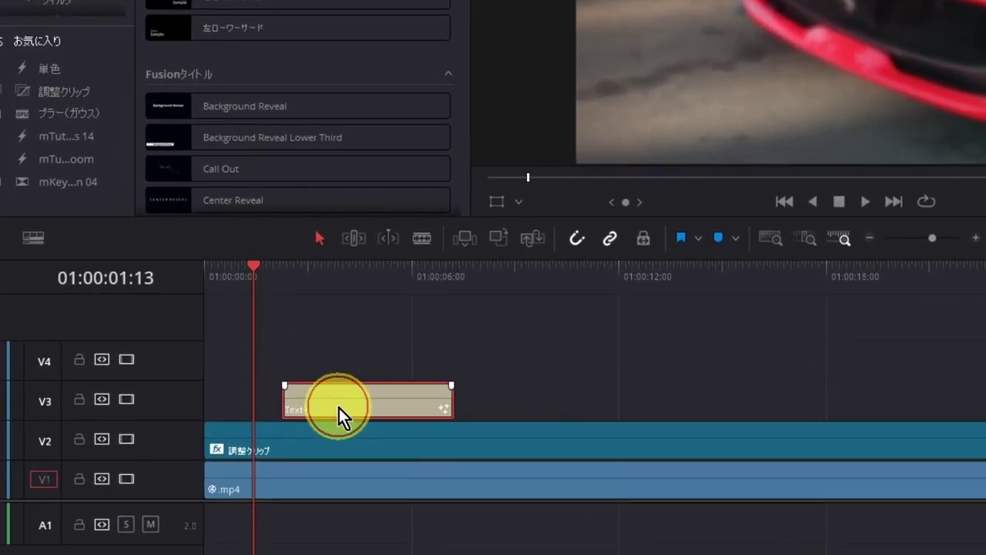
key("ctrl+d")
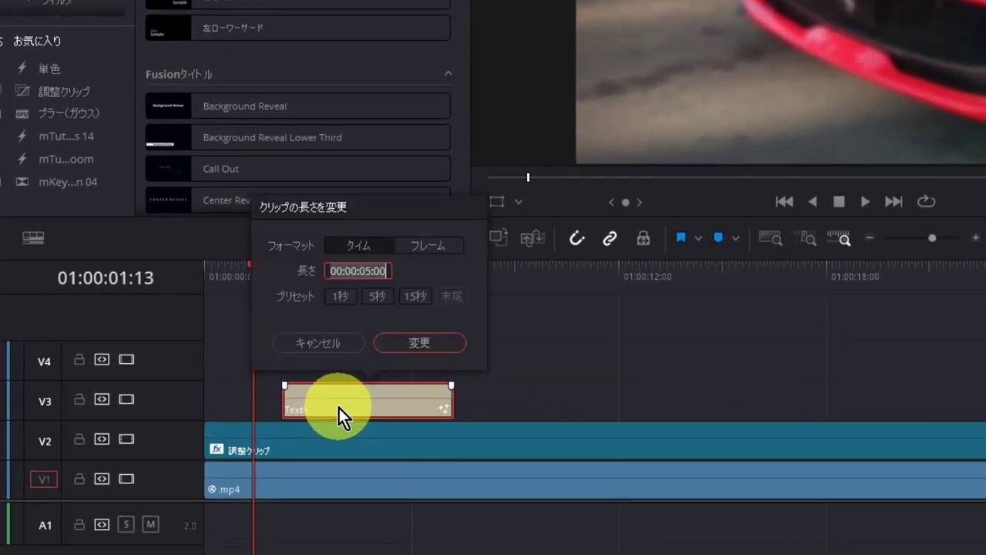
type("200")
key("Return")
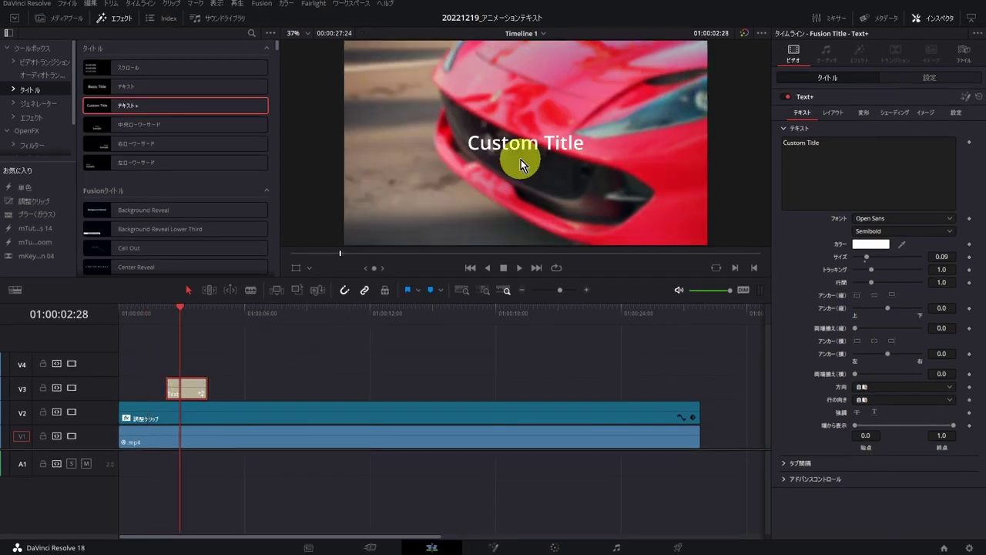
Step: Set the title's font to 源暎ゴシックN with the Heavy style
left_click(903, 218)
left_click(914, 411)
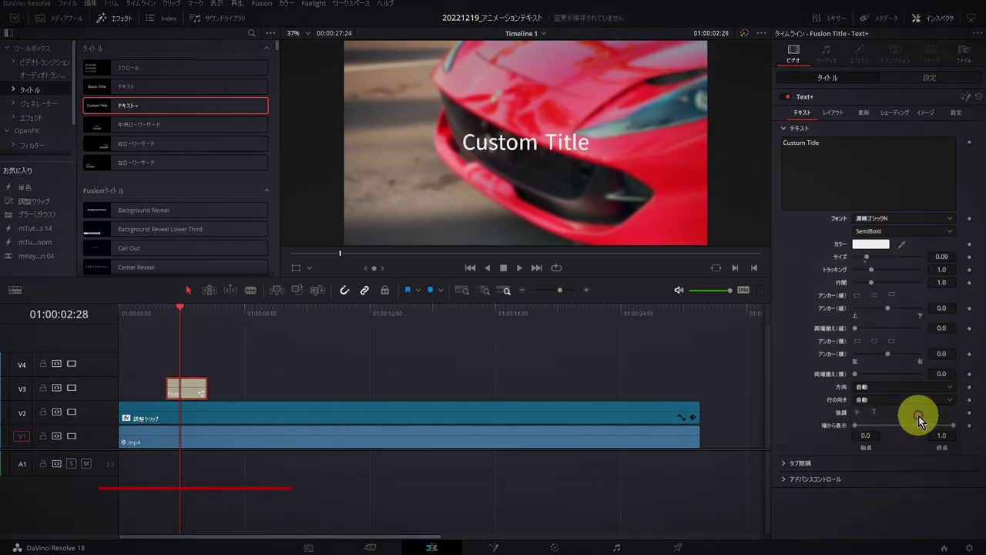
left_click(903, 231)
left_click(905, 313)
Step: Replace the title's default text with テロップ
left_click(855, 154)
key("BackSpace")
key("BackSpace")
key("BackSpace")
key("BackSpace")
key("BackSpace")
key("BackSpace")
key("BackSpace")
key("BackSpace")
key("BackSpace")
key("BackSpace")
key("BackSpace")
key("BackSpace")
type("テロップ")
Step: Give shading element 1 a gradient fill from blue #0055ff to white, with mapping angle -13.0 and a white stop at about 0.53
left_click(895, 112)
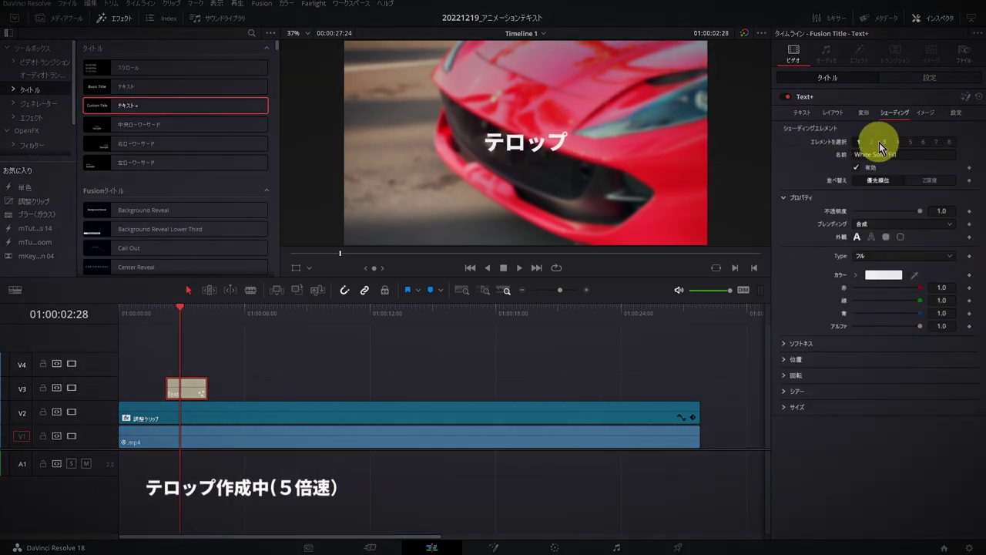
left_click(903, 255)
left_click(896, 270)
left_click(884, 304)
left_click(678, 218)
left_click(590, 367)
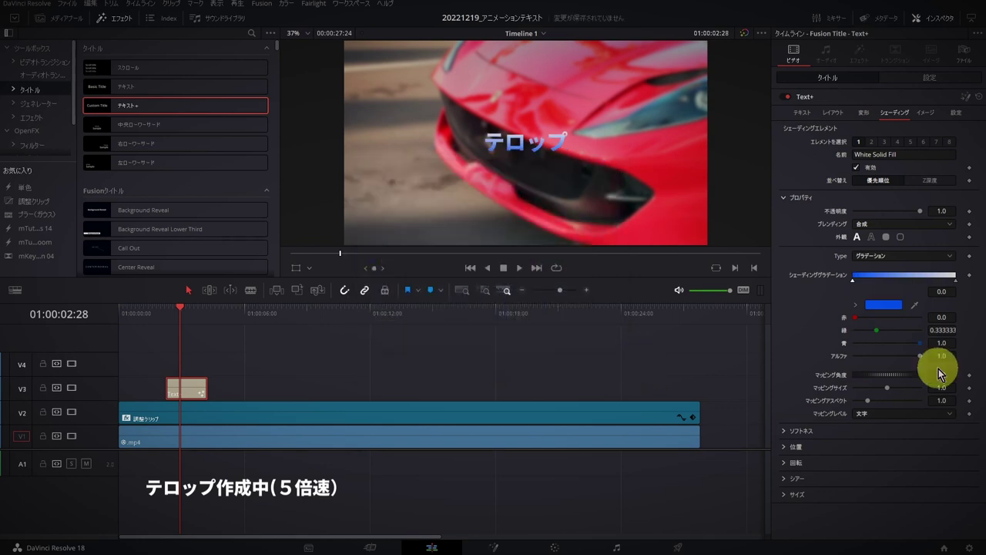
left_click_drag(942, 375, 887, 378)
left_click(883, 305)
left_click(590, 367)
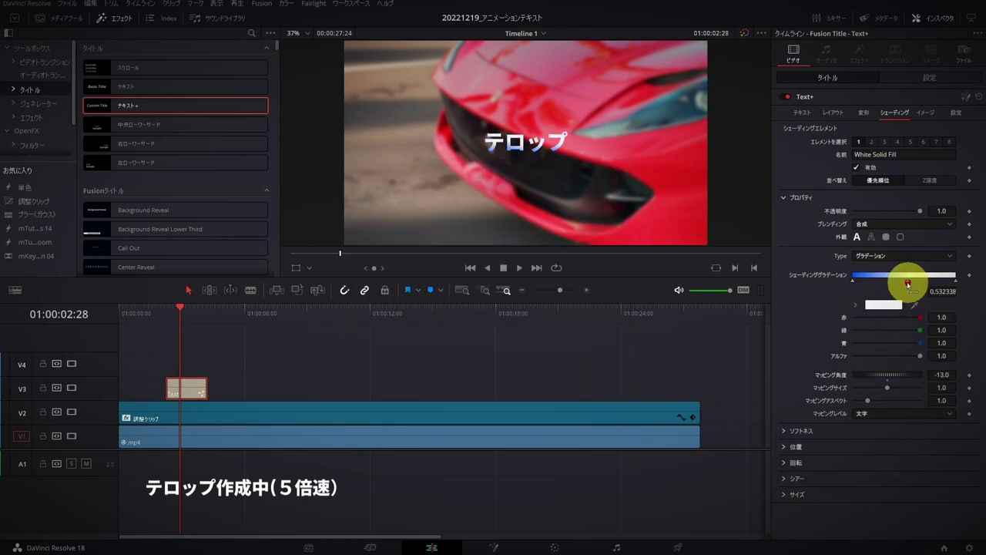
left_click(916, 283)
Step: Enable a blue #0055ff outline on shading element 2 and a white outline of thickness 0.15 on element 5
left_click(872, 142)
left_click(856, 167)
left_click(884, 349)
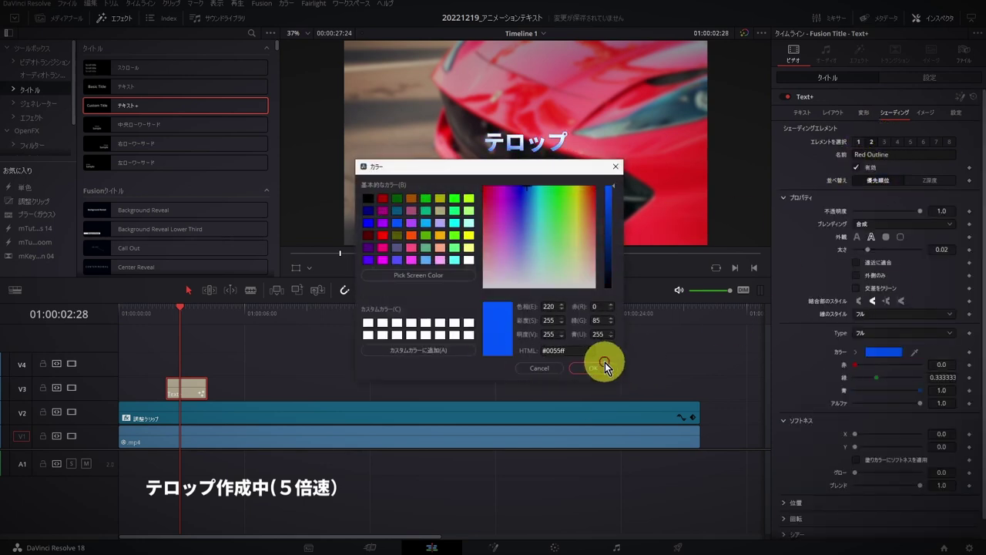
left_click(600, 365)
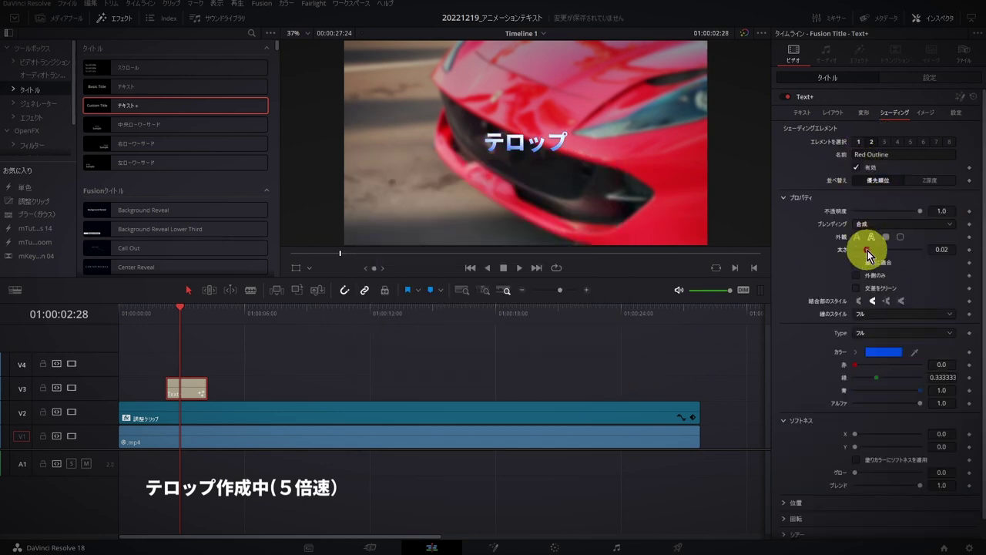
left_click(907, 143)
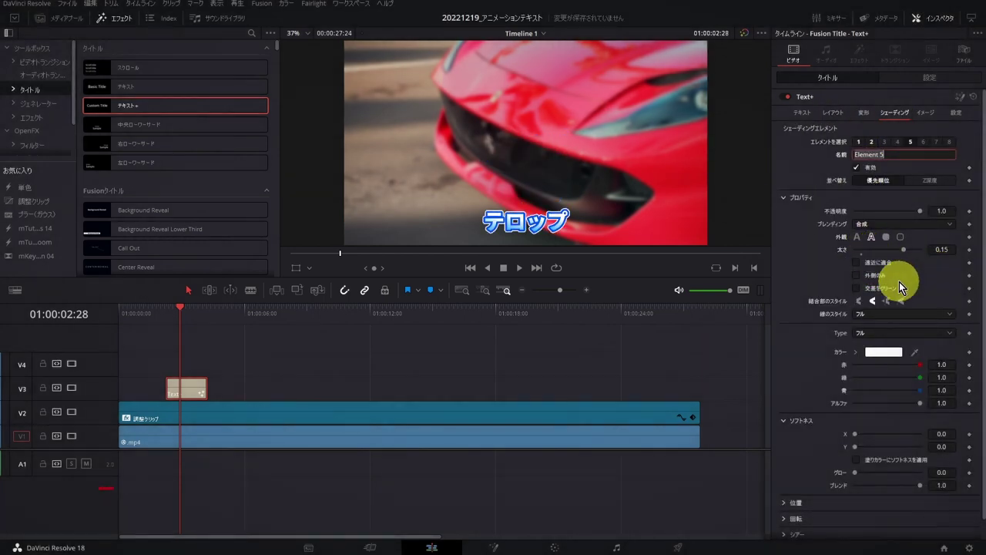
left_click(802, 112)
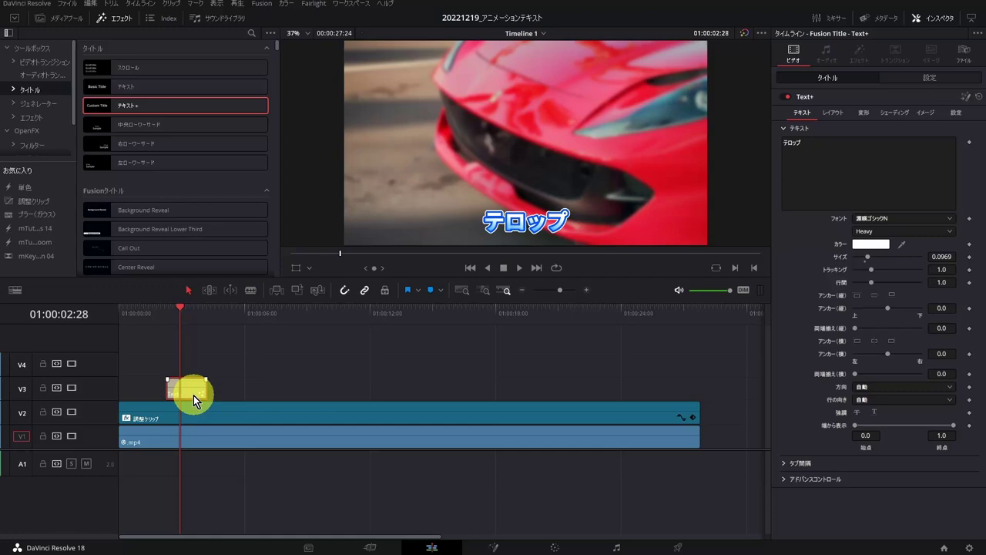
Step: Open the title clip on the Fusion page and move the MediaOut1 node farther away from Template
left_click_drag(187, 392, 190, 388)
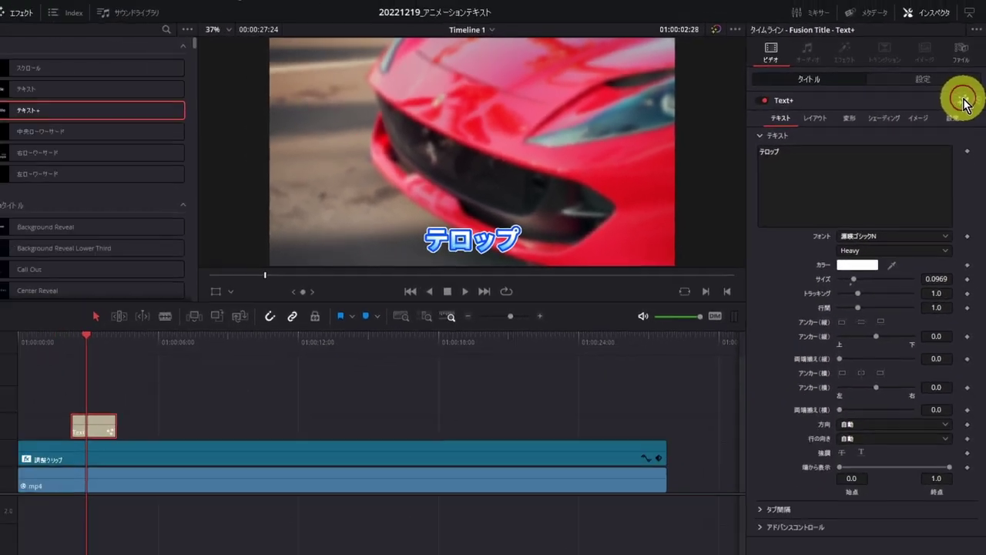
left_click(952, 116)
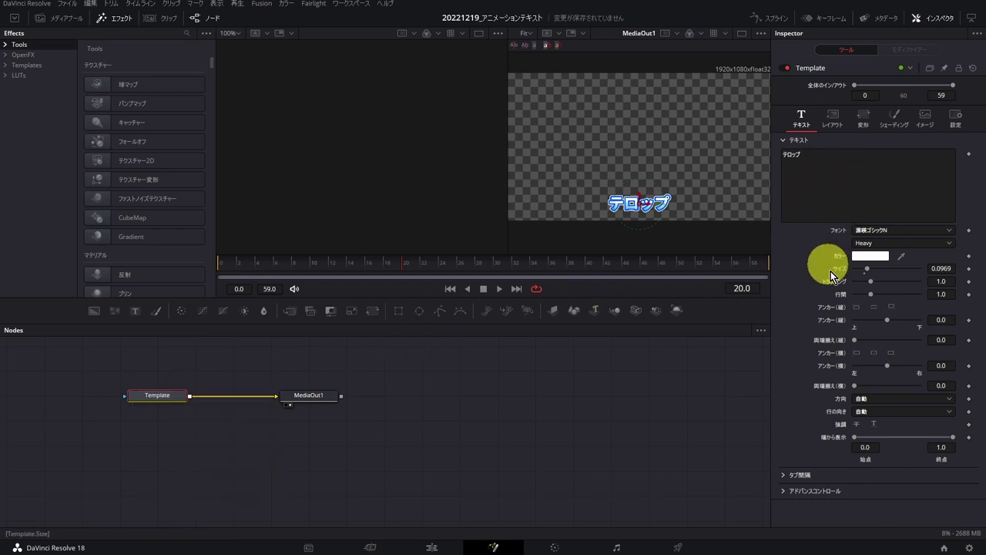
left_click(897, 123)
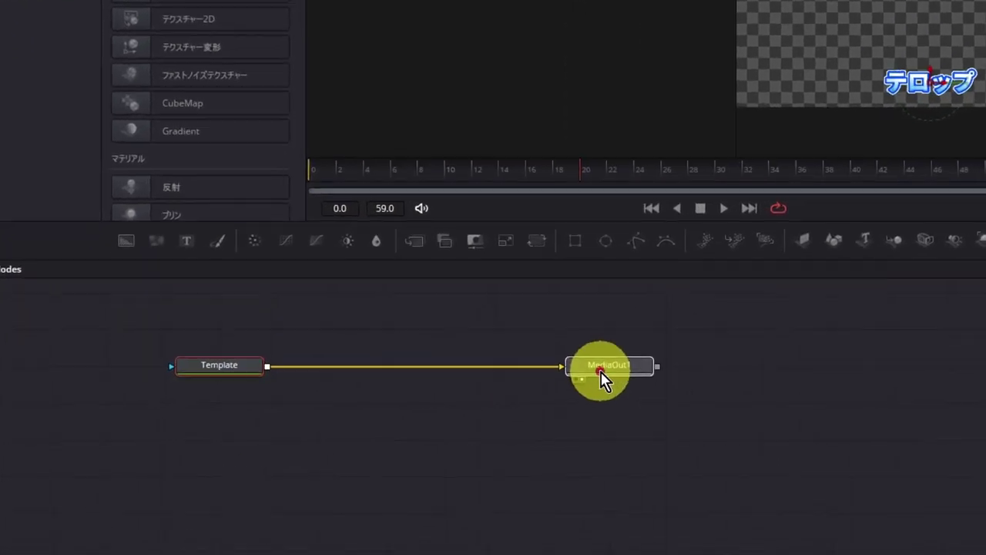
left_click(600, 371)
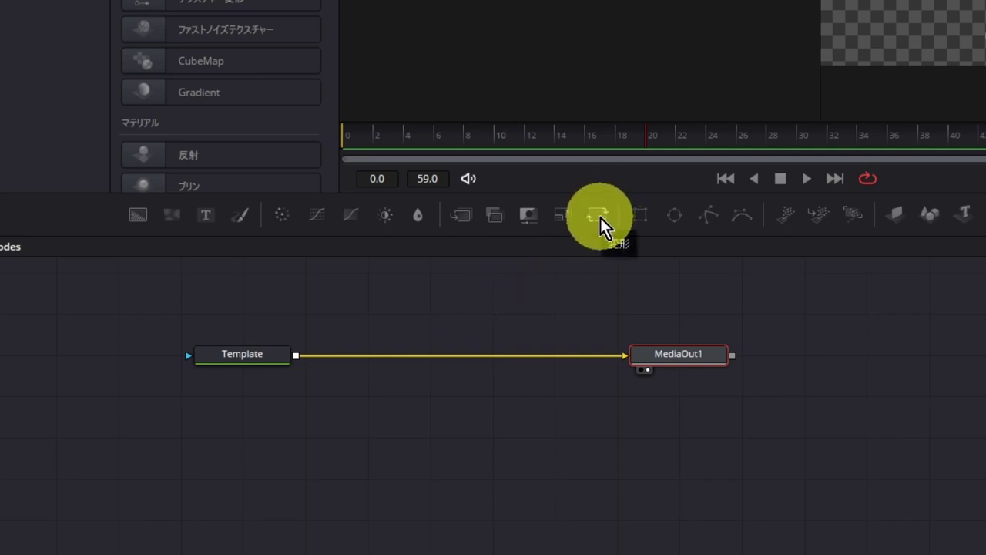
Step: Insert a Transform (変形) node between the Template and MediaOut1 nodes
left_click(253, 355)
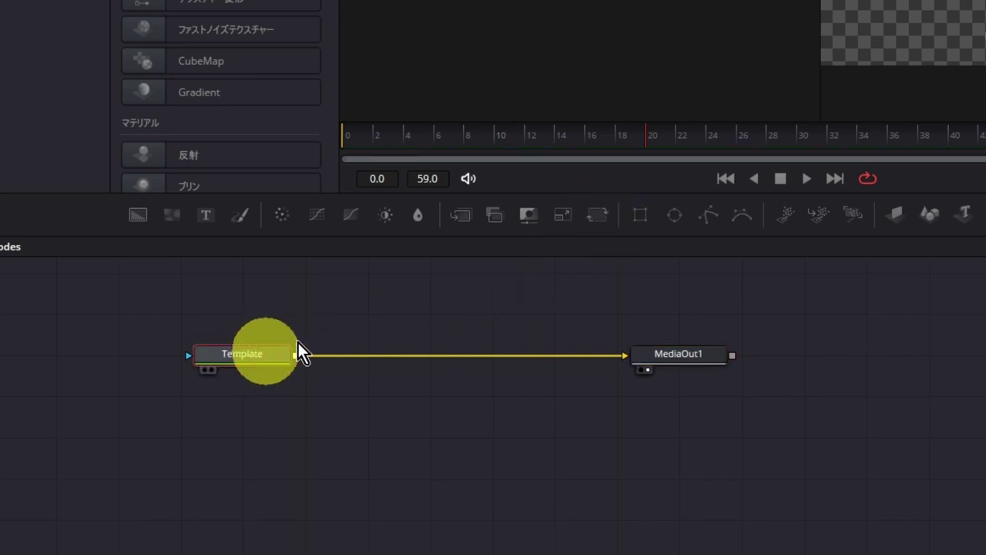
left_click(600, 219)
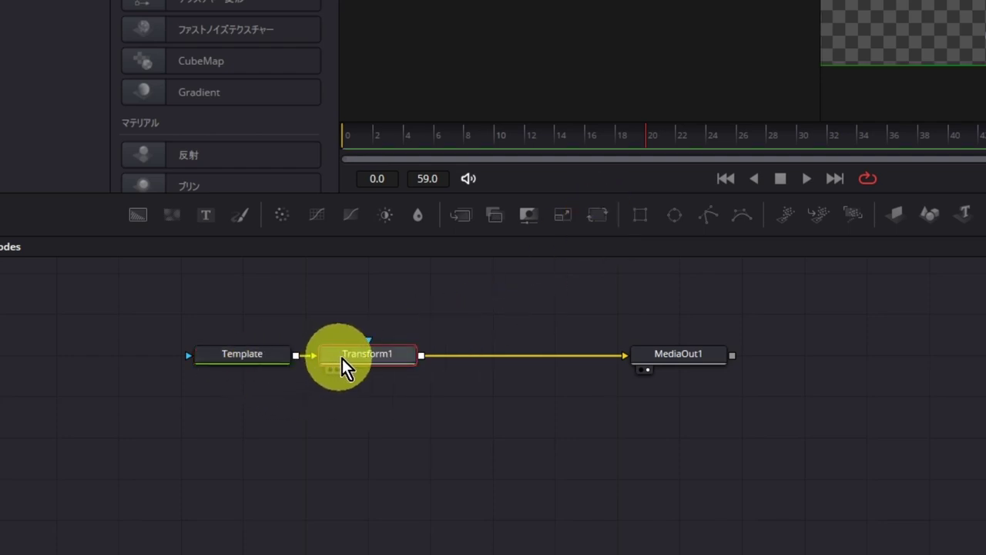
left_click_drag(352, 358, 372, 352)
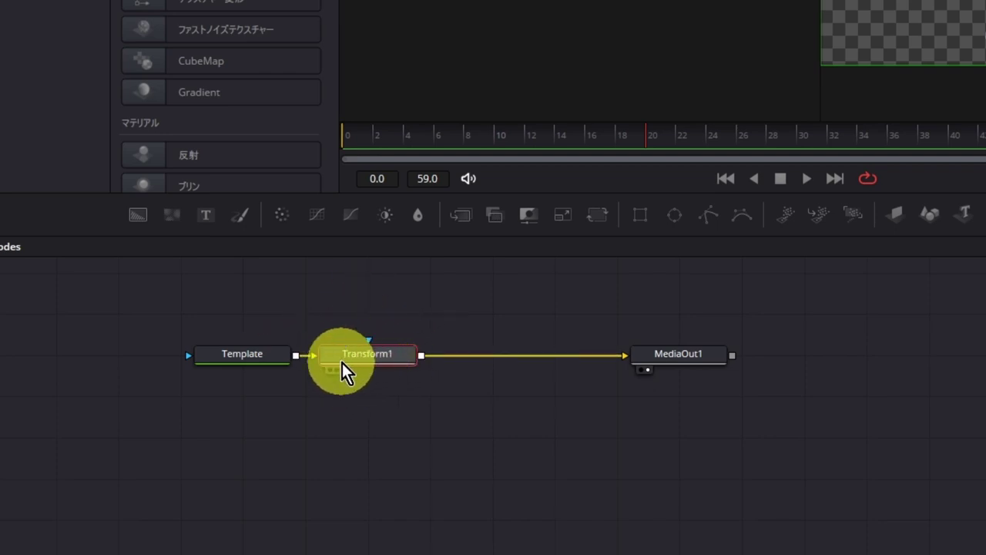
mouse_move(361, 364)
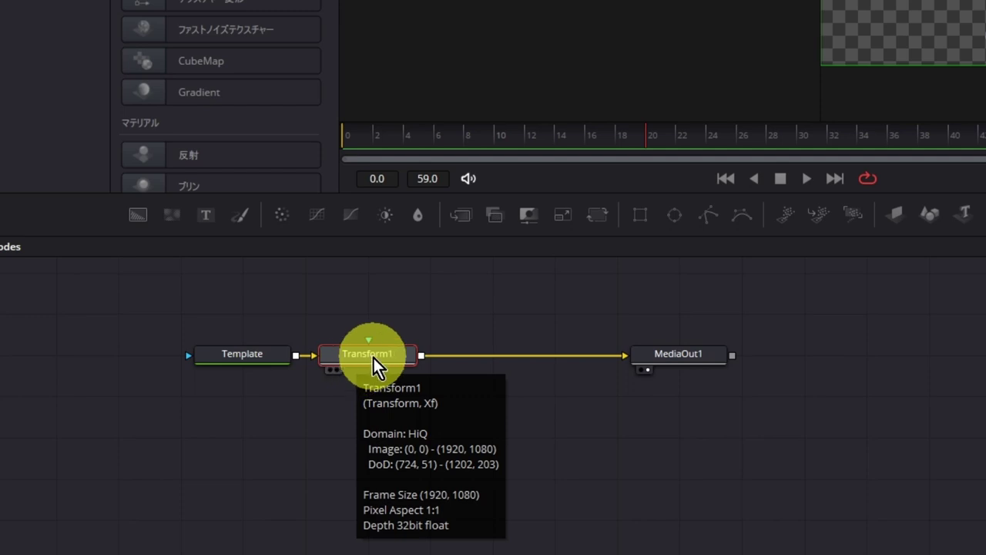
Step: Rename the Transform node as 開始アニメーション
right_click(372, 357)
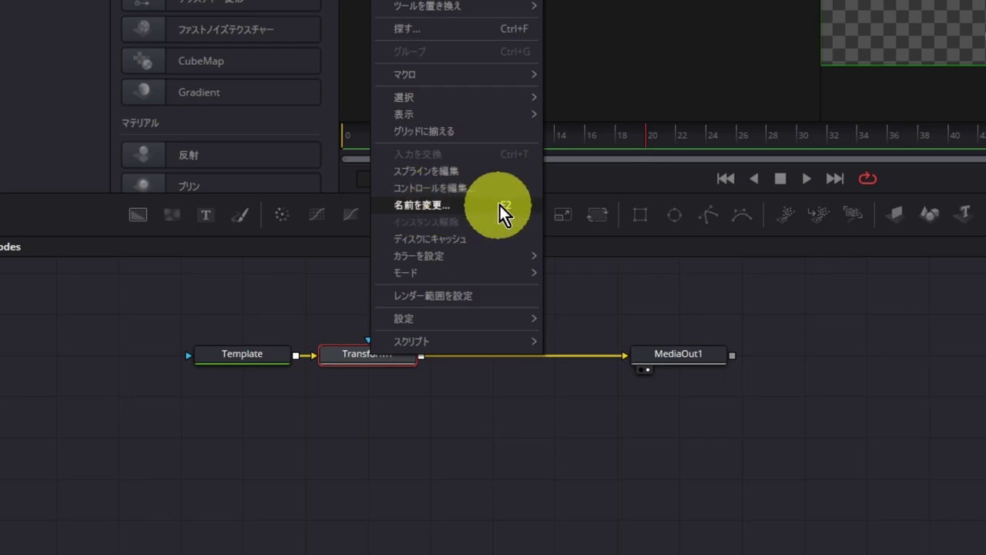
left_click(444, 208)
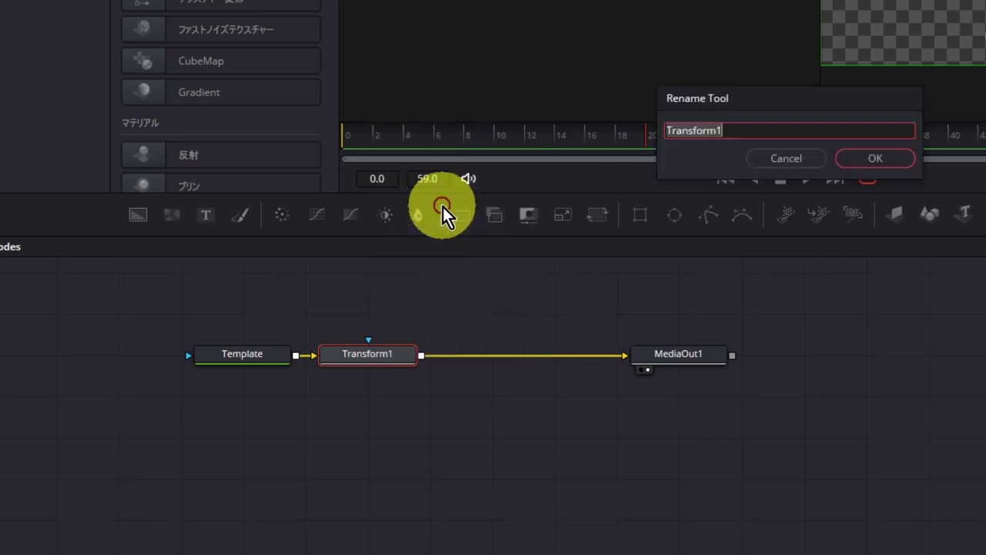
type("開始アニメーション")
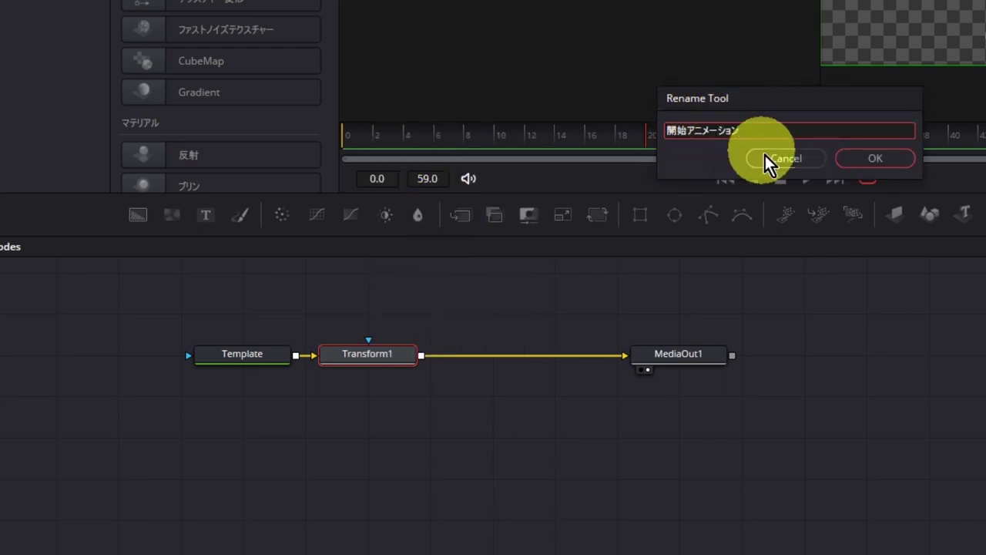
left_click(874, 158)
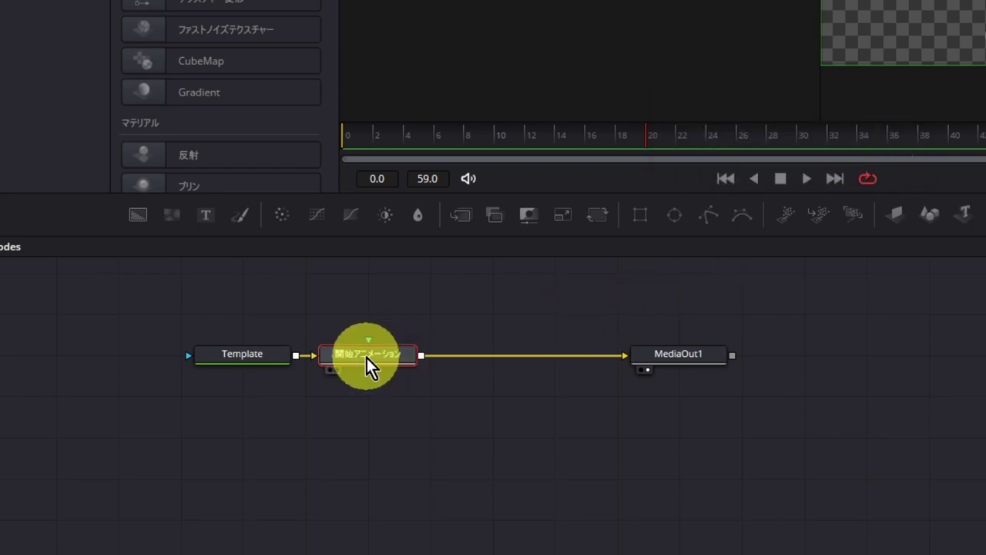
Step: Try out the 開始アニメーション node's controls with center X 0.532, size 0.89, aspect ratio 0.923 and angle -10.4
left_click(387, 358)
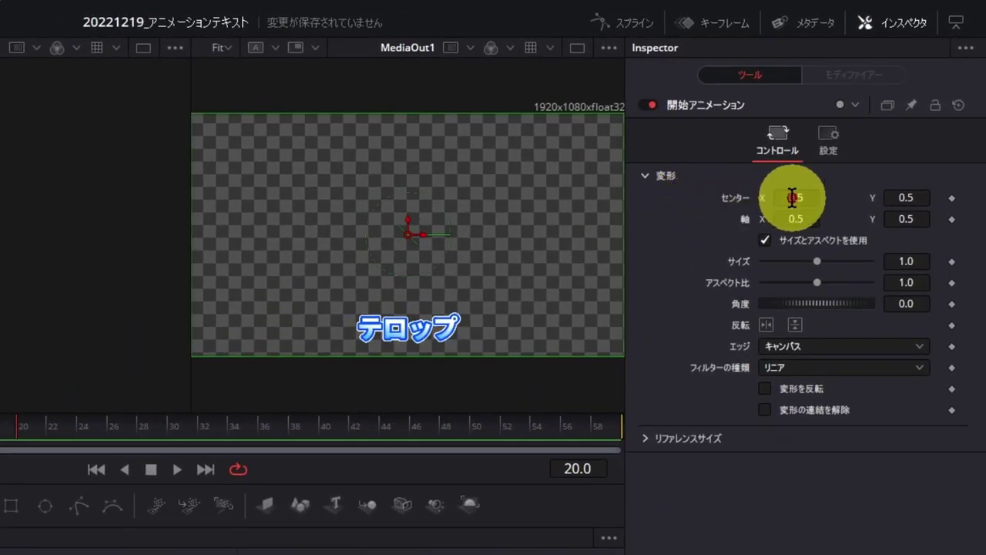
mouse_move(795, 198)
left_mouse_down()
mouse_move(683, 208)
mouse_move(858, 221)
mouse_move(599, 197)
mouse_move(825, 232)
mouse_move(788, 188)
left_mouse_up()
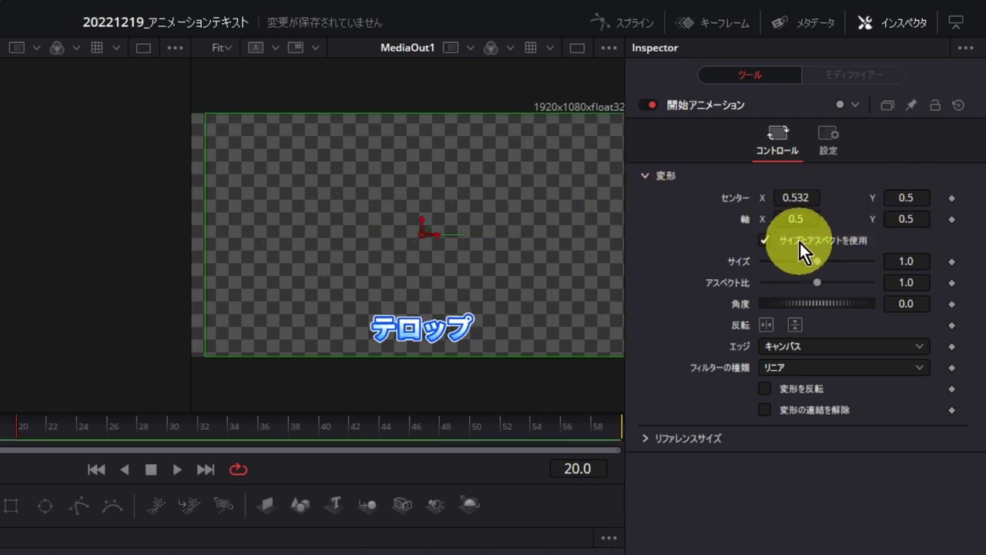
left_click_drag(817, 262, 815, 221)
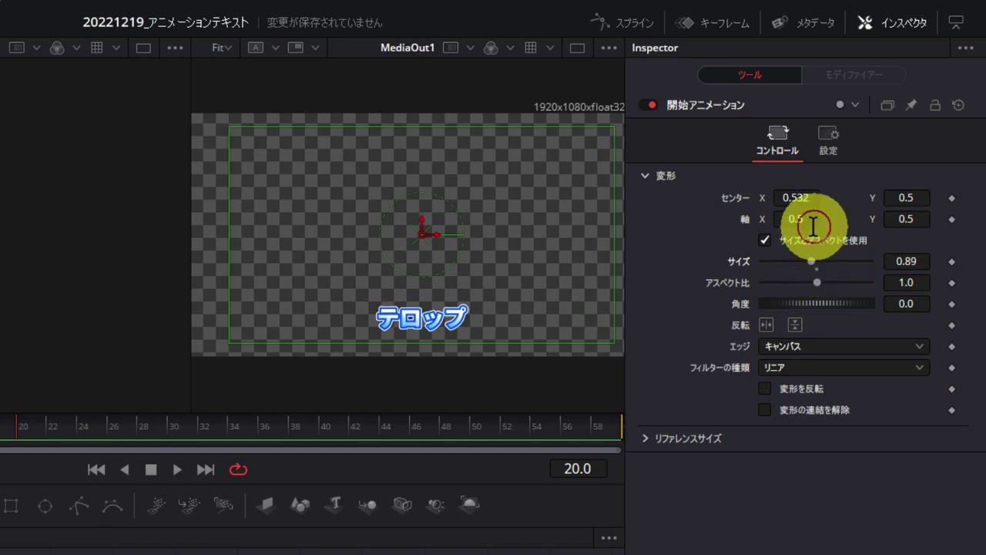
left_click_drag(810, 282, 800, 306)
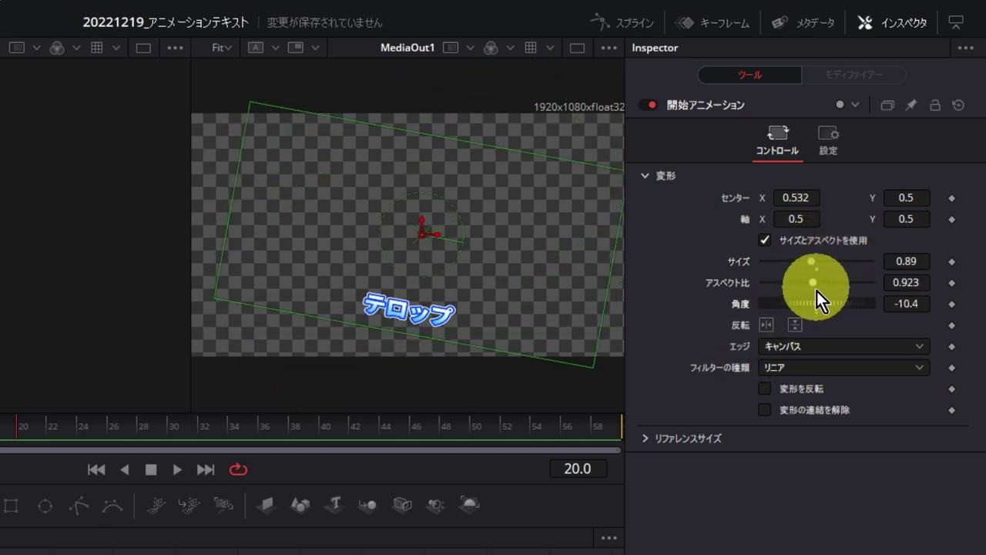
Step: Reset the 開始アニメーション node's center, size, aspect ratio and angle to their defaults
double_click(726, 199)
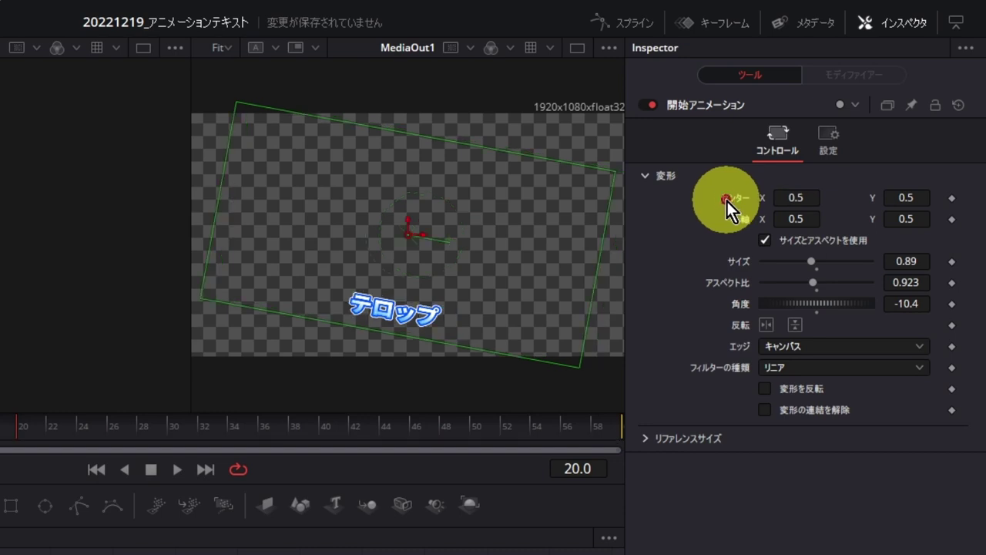
double_click(742, 264)
double_click(739, 284)
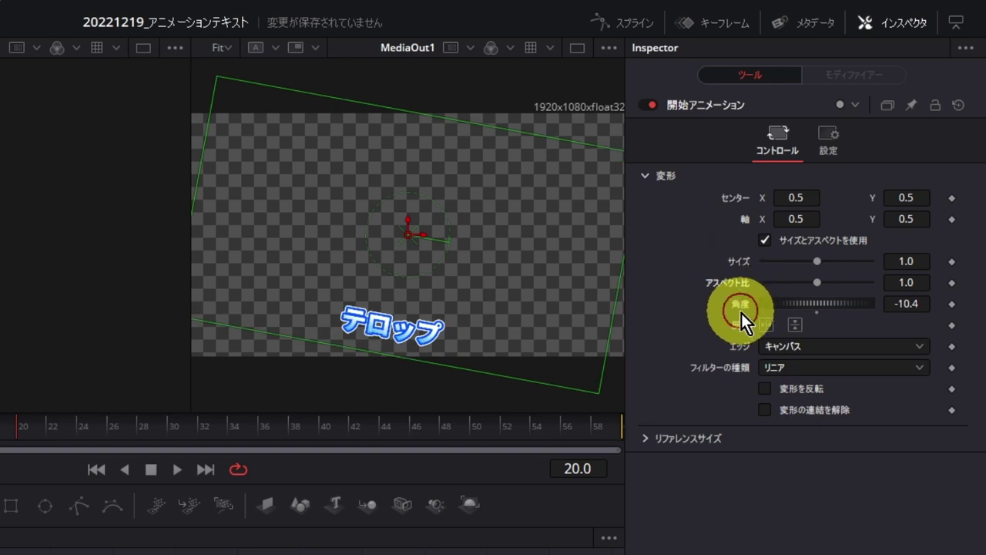
double_click(740, 304)
left_click(417, 330)
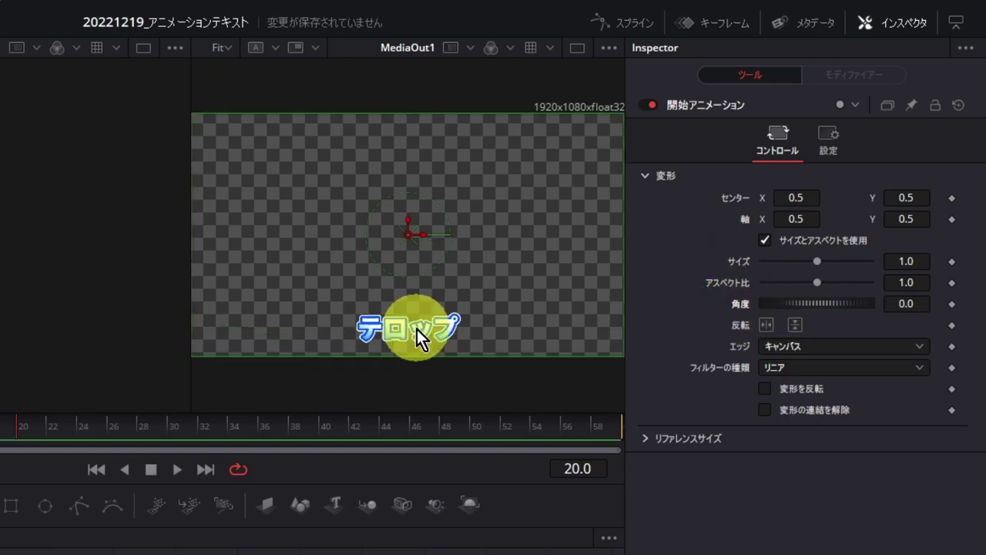
mouse_move(417, 329)
left_mouse_down()
mouse_move(123, 316)
mouse_move(382, 320)
mouse_move(641, 306)
mouse_move(650, 315)
mouse_move(615, 328)
left_mouse_up()
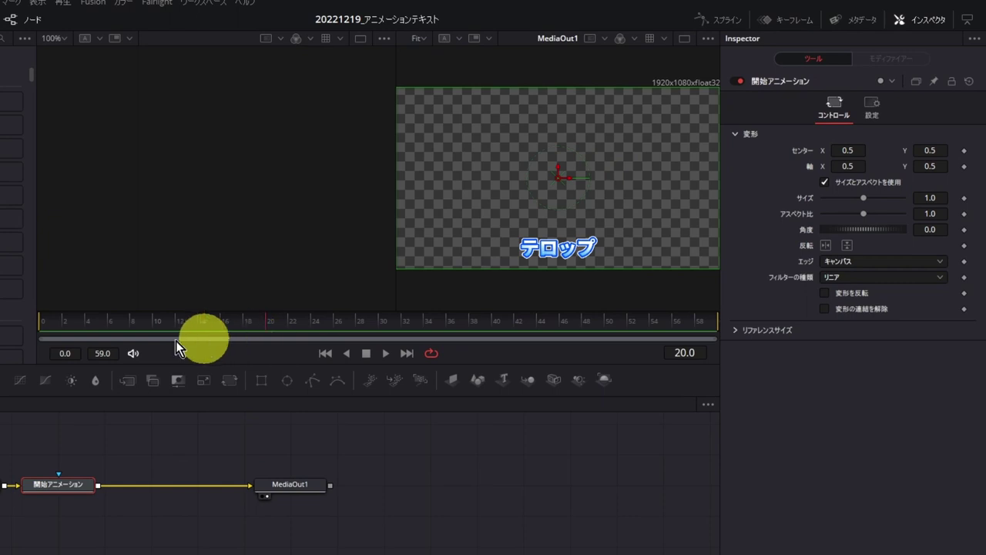
Step: Add a center keyframe to the 開始アニメーション node at frame 0 and set its center X to -0.5
left_click(325, 352)
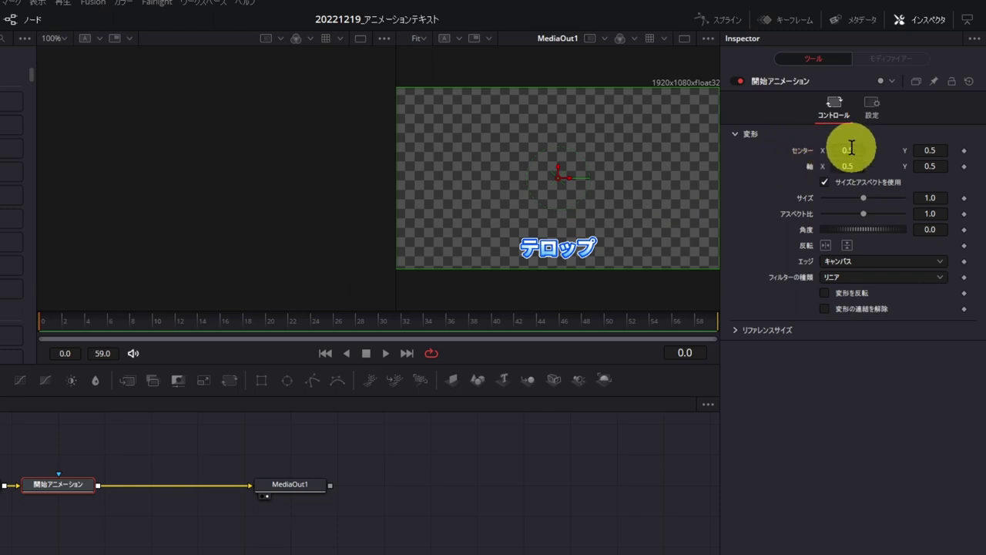
left_click(964, 151)
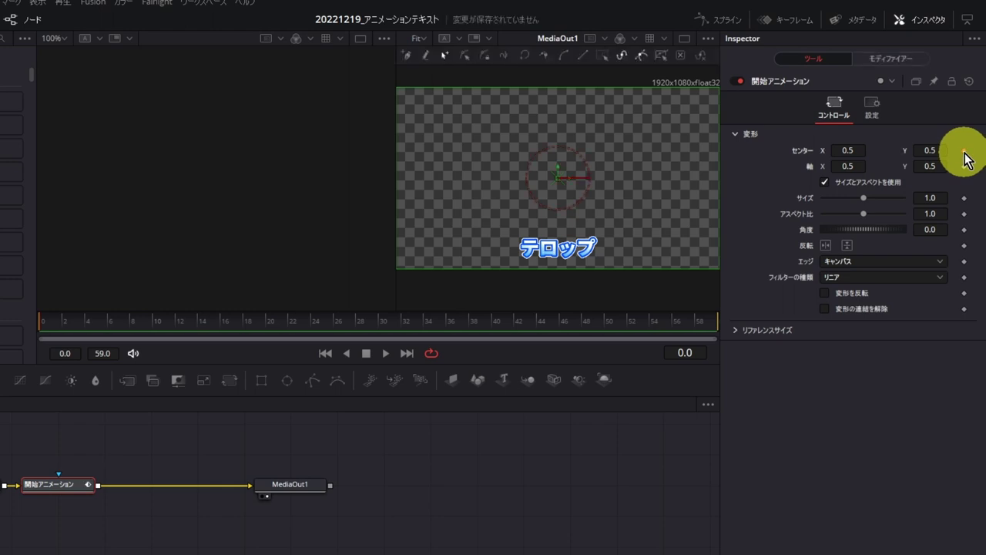
left_click(853, 150)
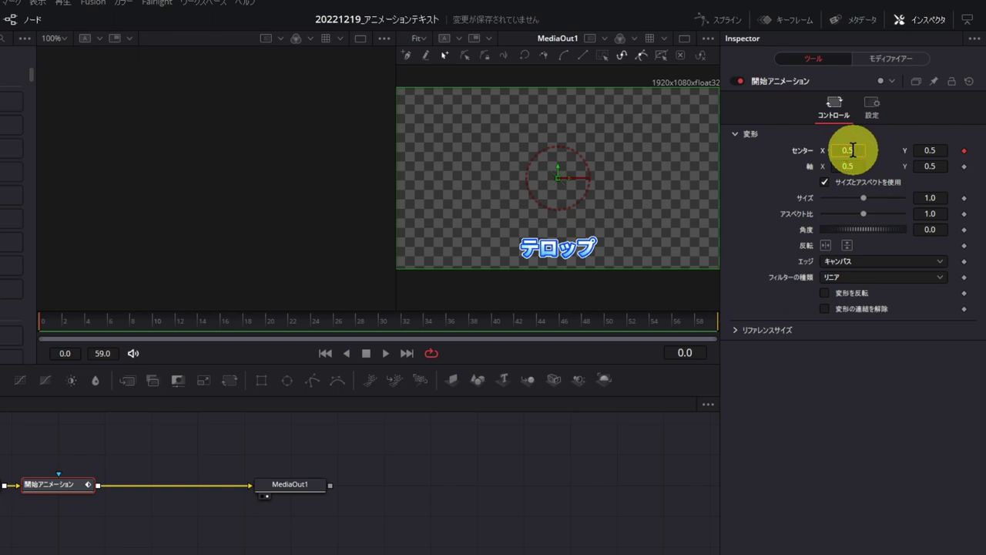
type("-0.5")
key("Tab")
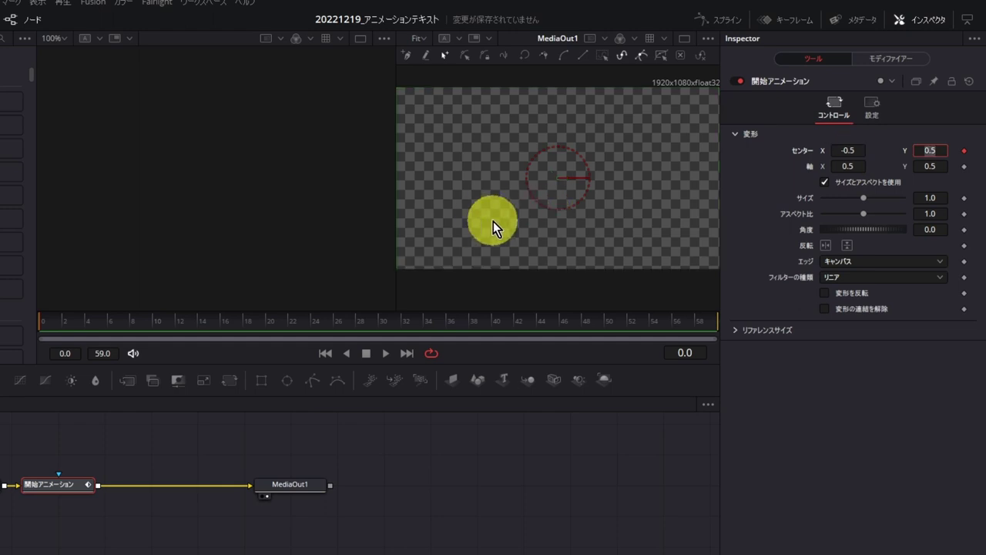
Step: At frame 15, set the 開始アニメーション node's center X to 0.5 and play back the entrance
left_click(210, 318)
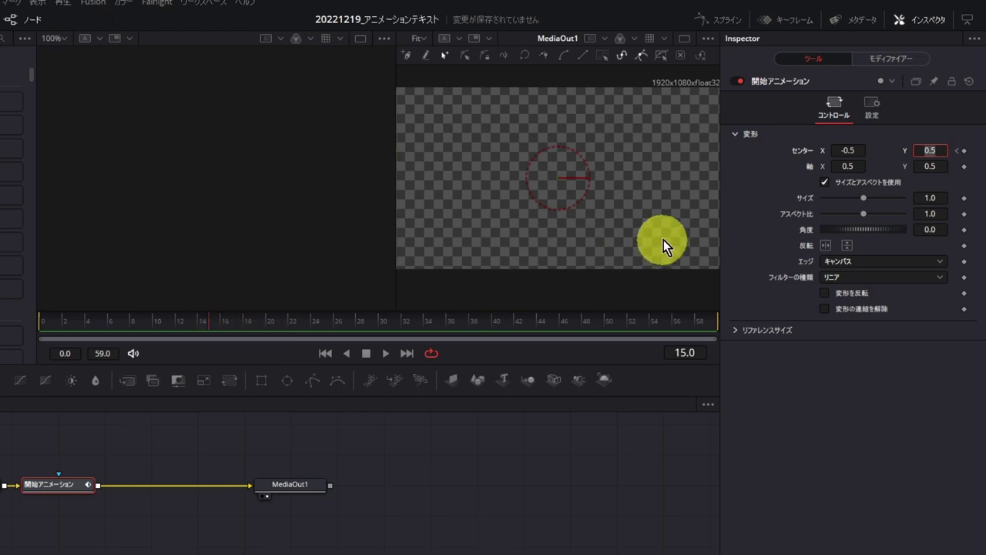
mouse_move(843, 150)
left_mouse_down()
mouse_move(881, 165)
mouse_move(856, 149)
left_mouse_up()
left_click(856, 149)
type("0.5")
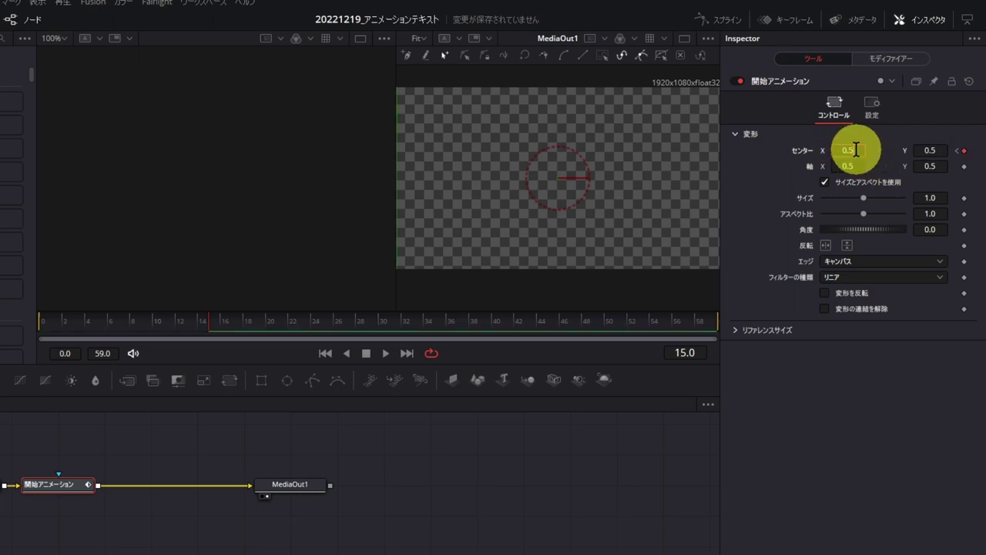
key("Tab")
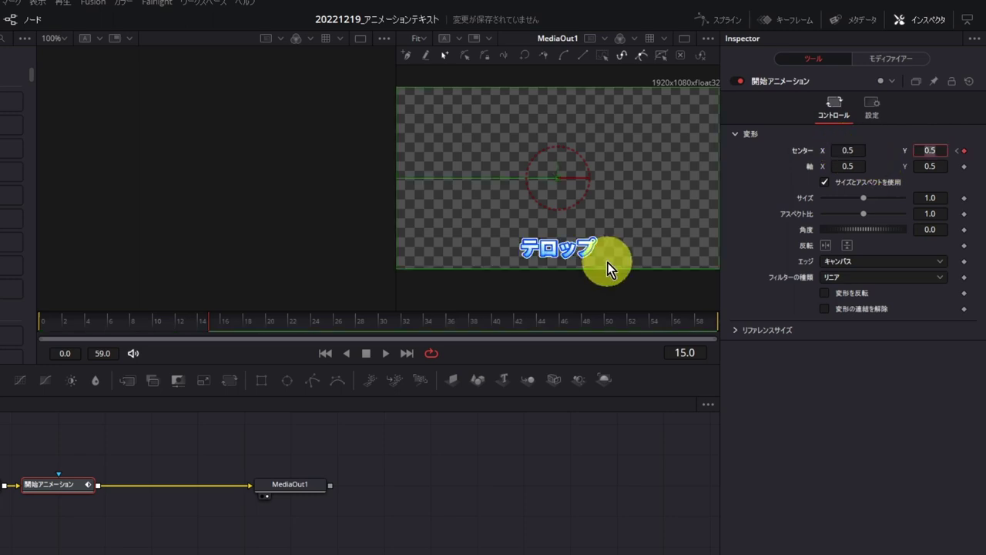
left_click(391, 354)
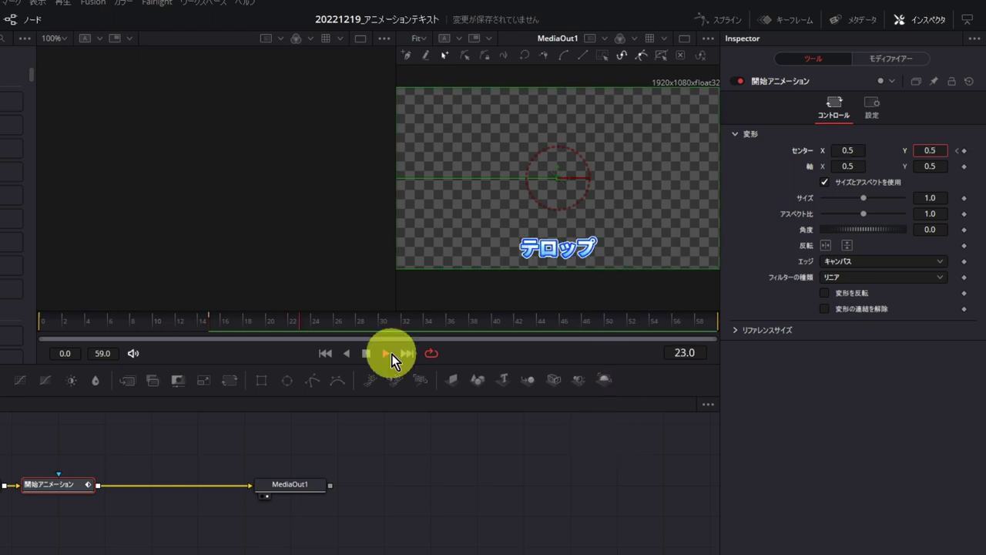
left_click(391, 355)
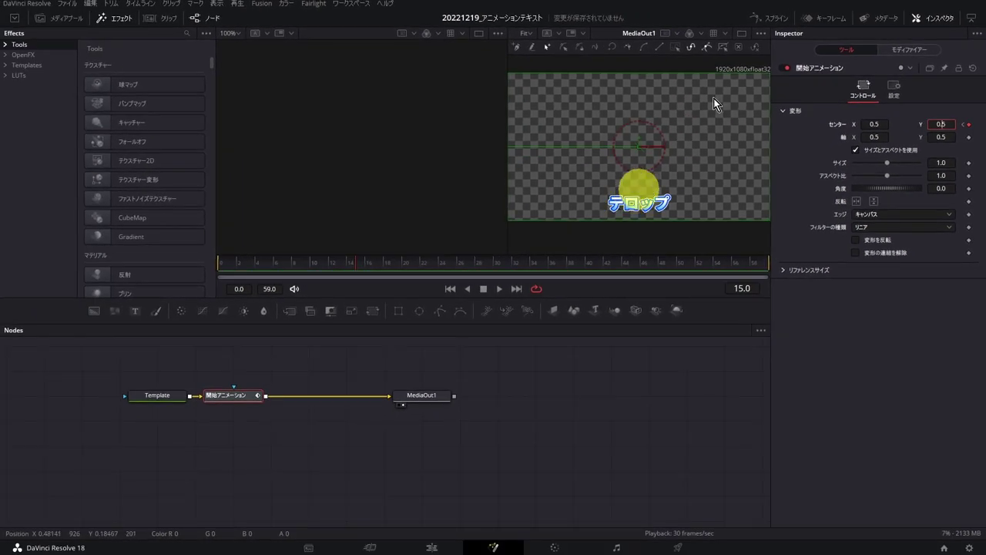
Step: Display the 開始アニメーション node's 変位 curve in the spline editor, fit it to view and make it linear
left_click(775, 18)
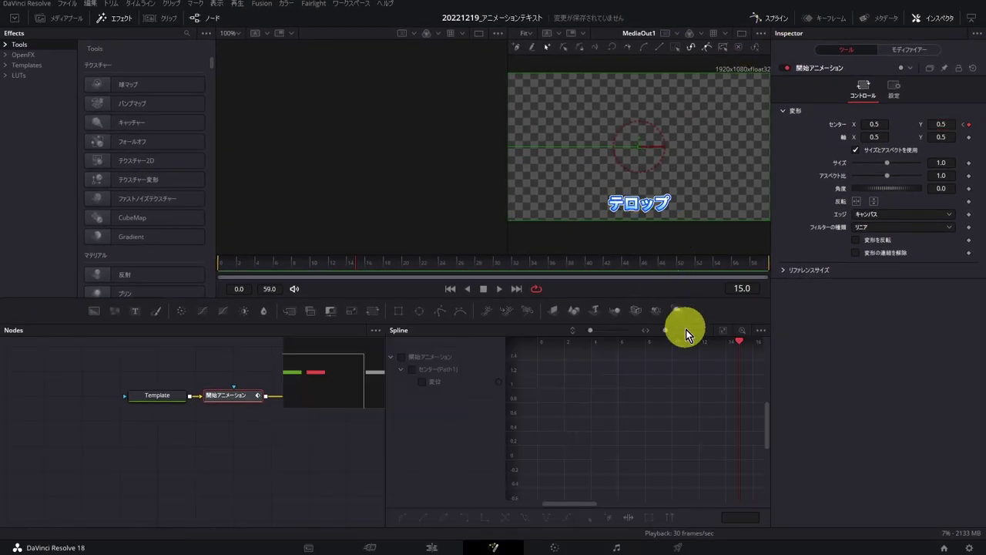
left_click(723, 330)
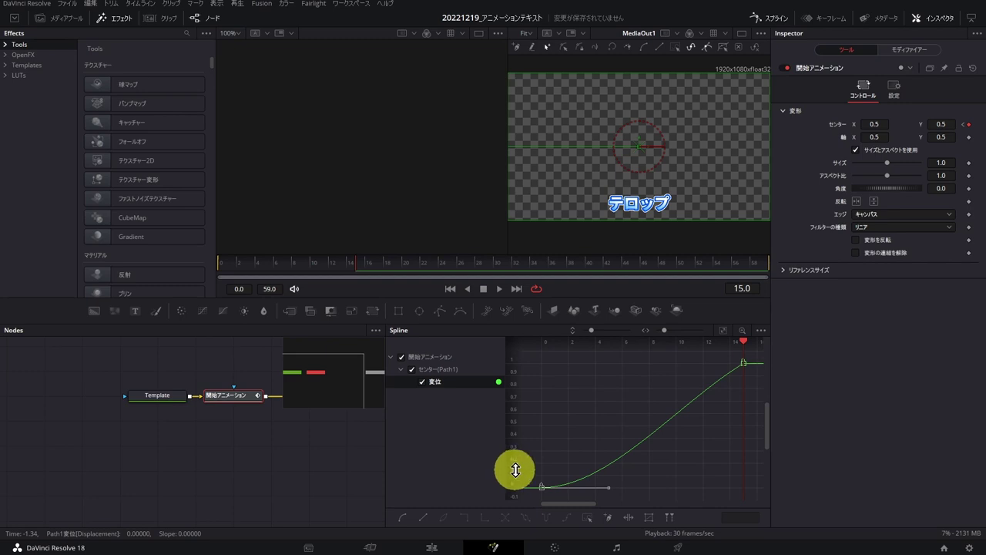
key("l")
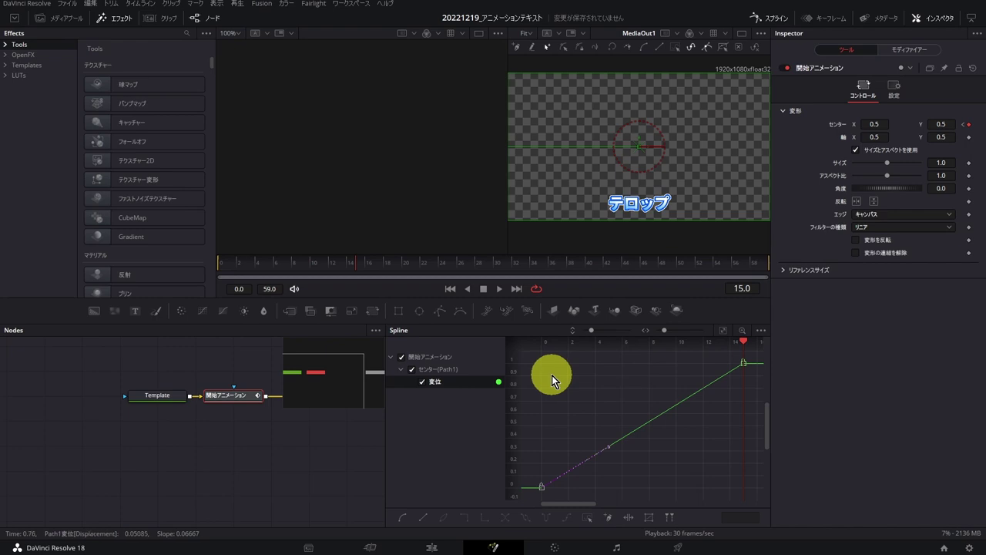
key("F6")
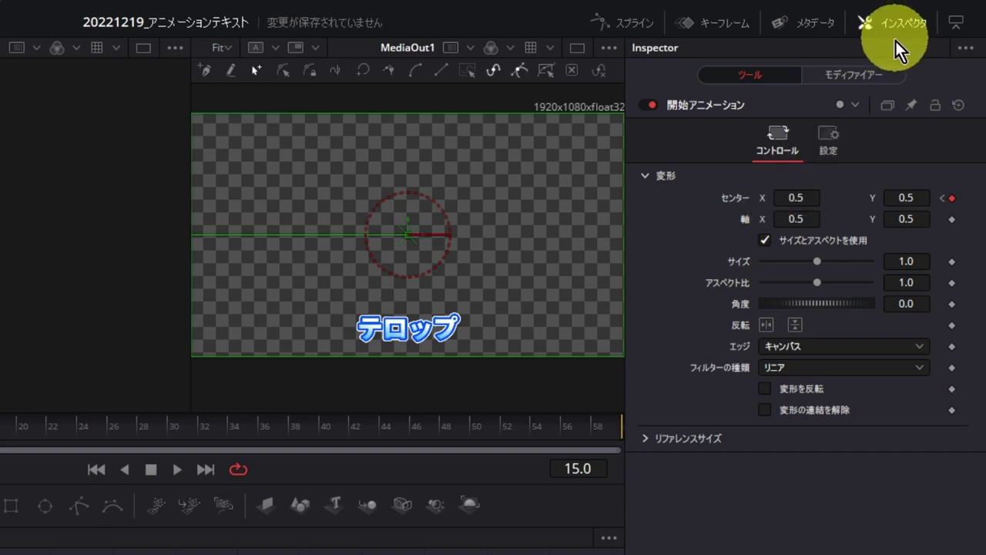
Step: Show the Path1 modifier, zoom the viewer out to 12% and play the animation to examine how 変位 changes
left_click(856, 77)
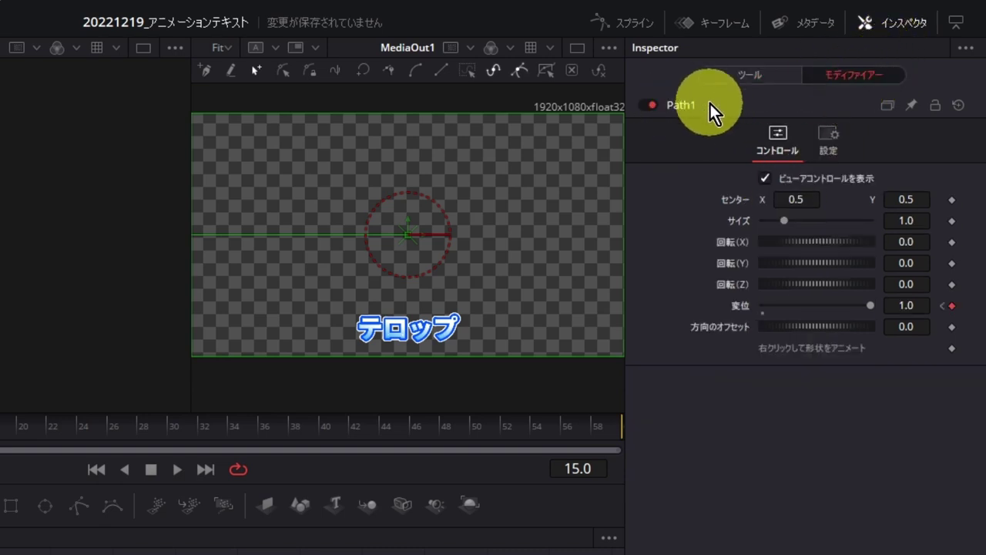
left_click(224, 48)
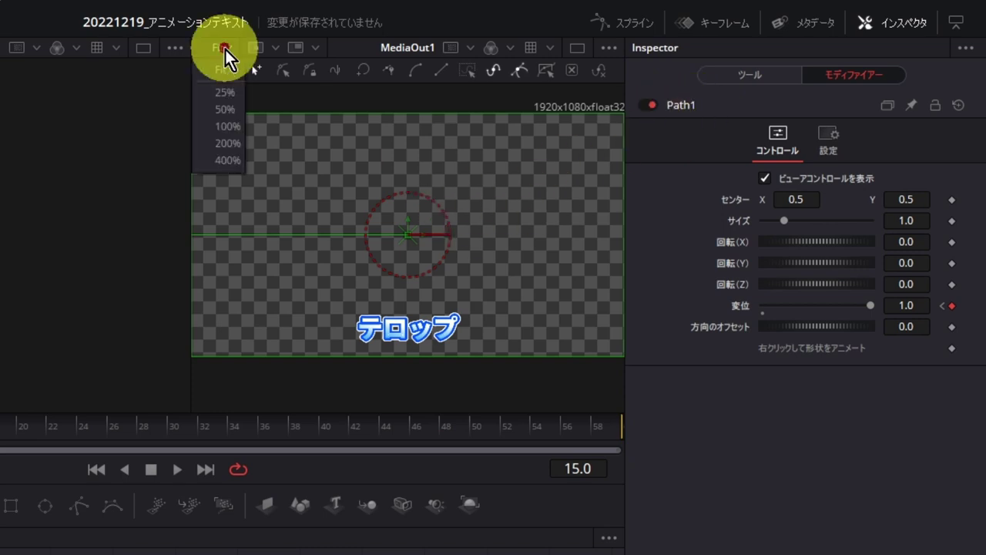
left_click(232, 92)
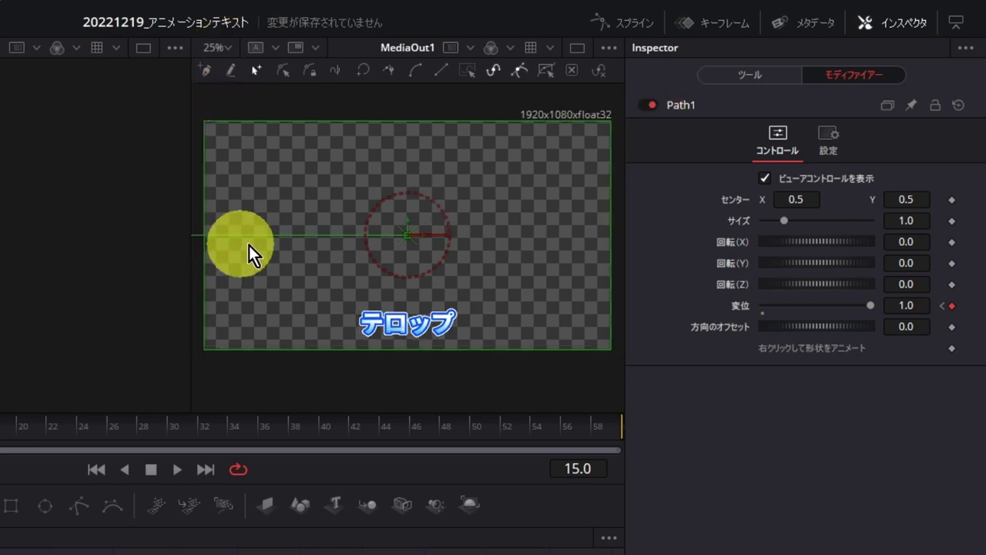
scroll(249, 245, "down", 1)
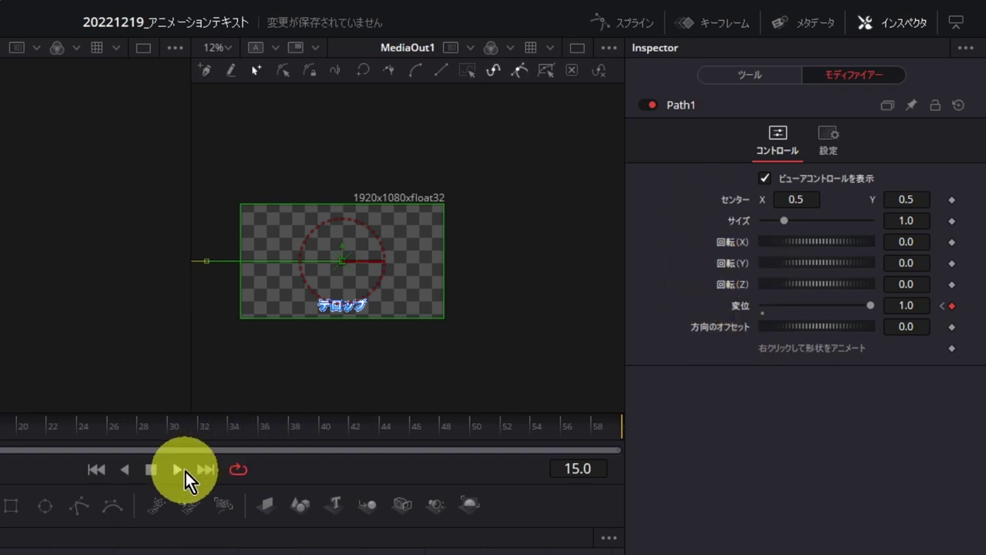
left_click(182, 469)
left_click(184, 472)
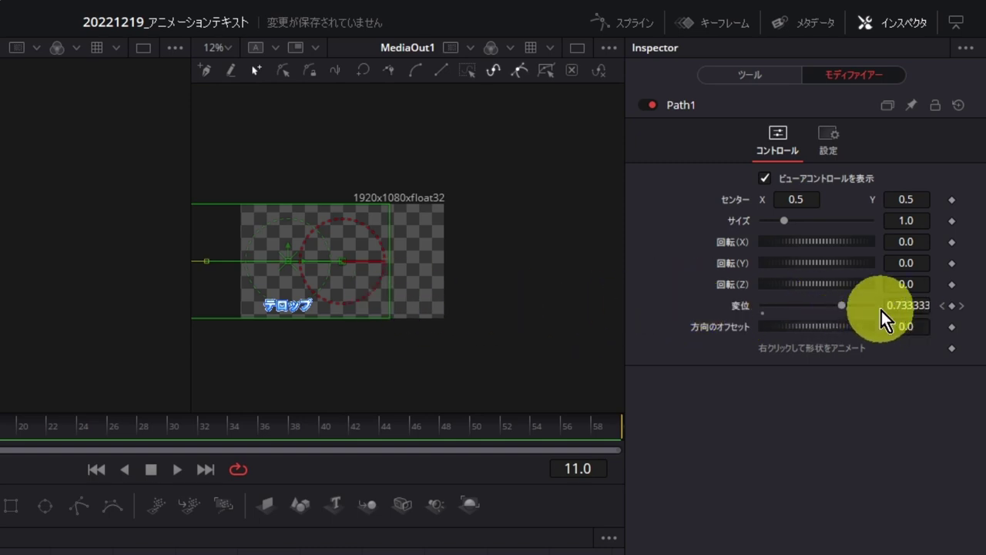
key("space")
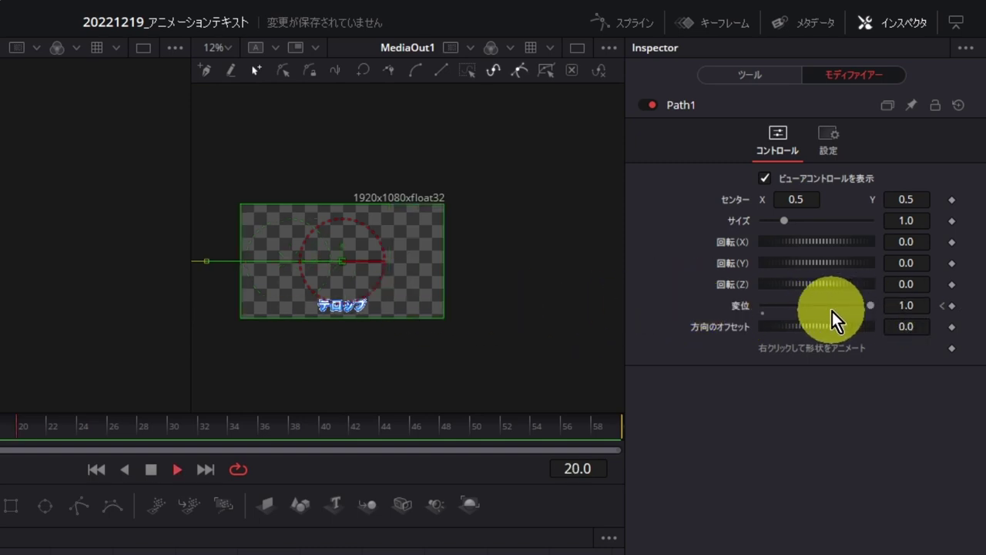
key("space")
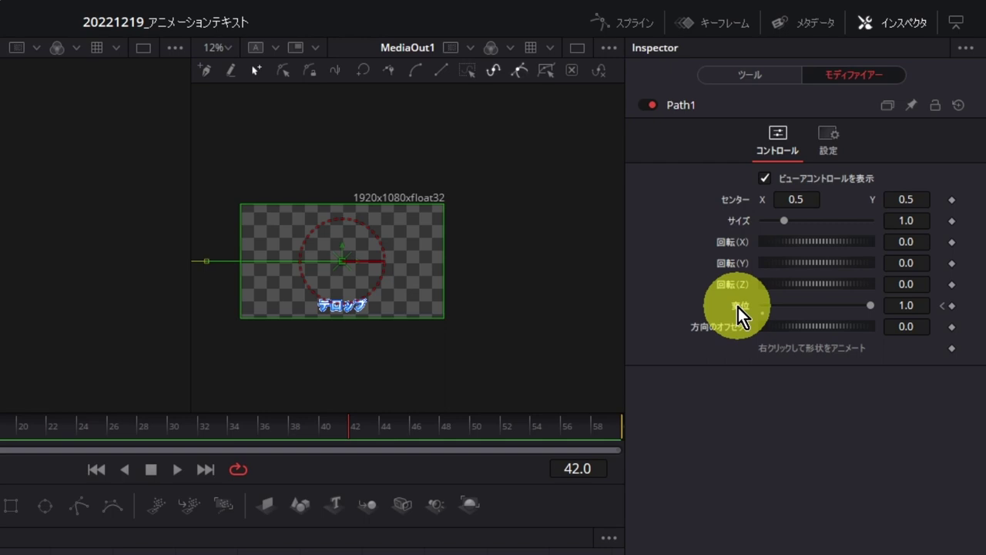
Step: Insert an Anim Curves (アニメカーブ) modifier on Path1's 変位 parameter
right_click(738, 307)
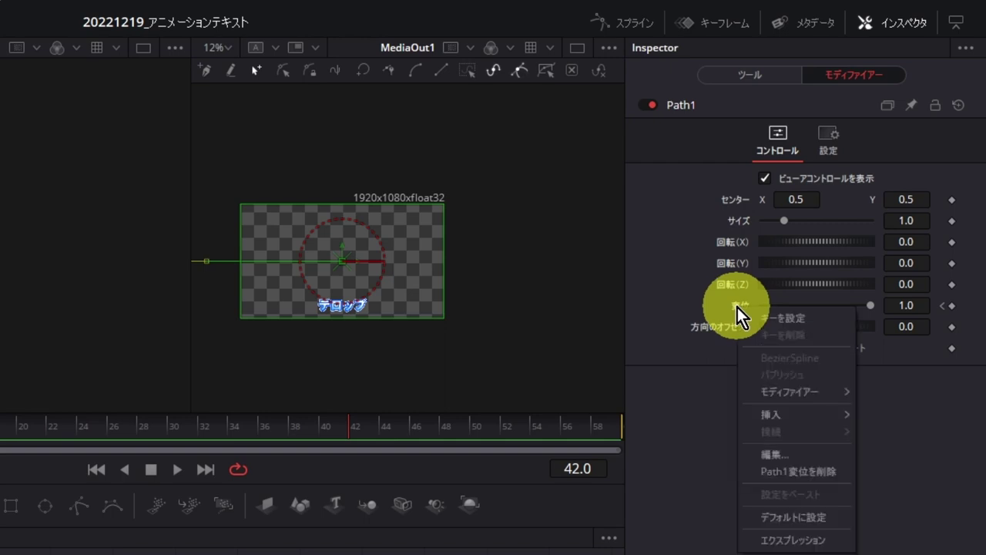
mouse_move(763, 421)
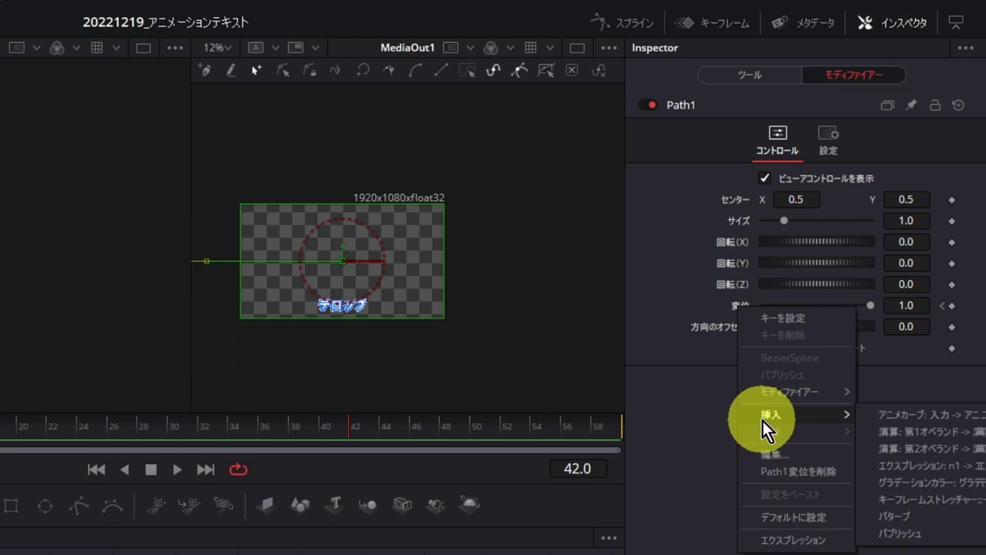
left_click(891, 419)
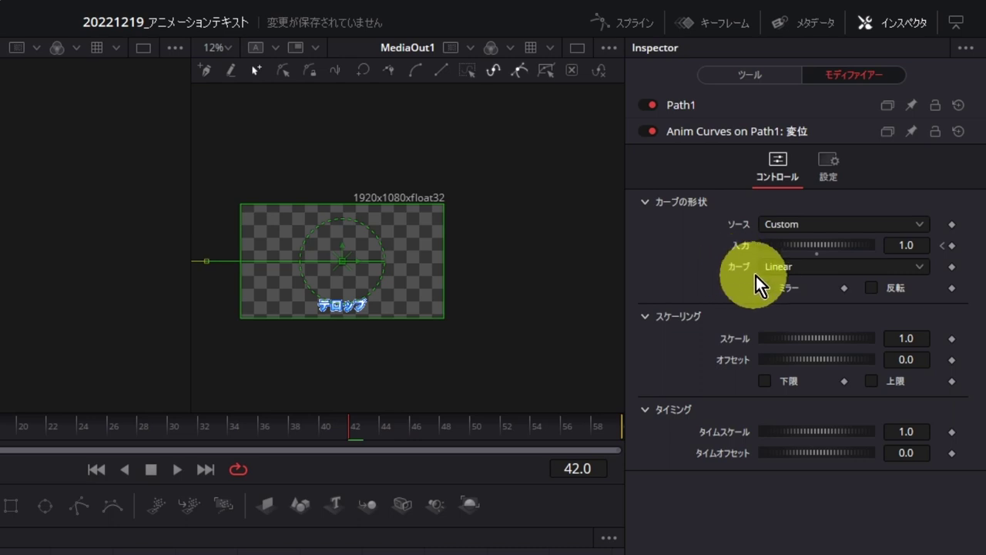
Step: Set the Anim Curves modifier's curve to Easing with Expo as the out easing, and refit the viewer
left_click(778, 272)
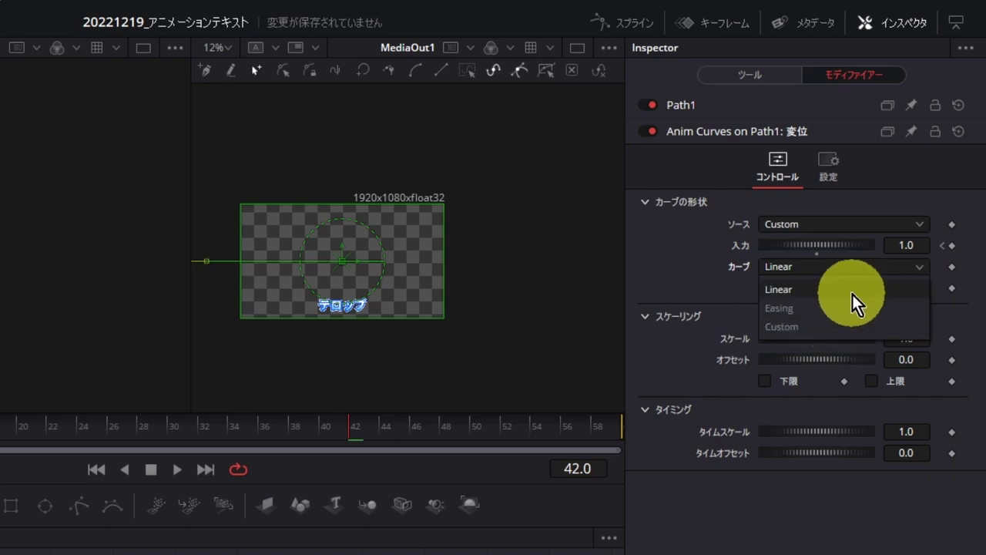
left_click(812, 310)
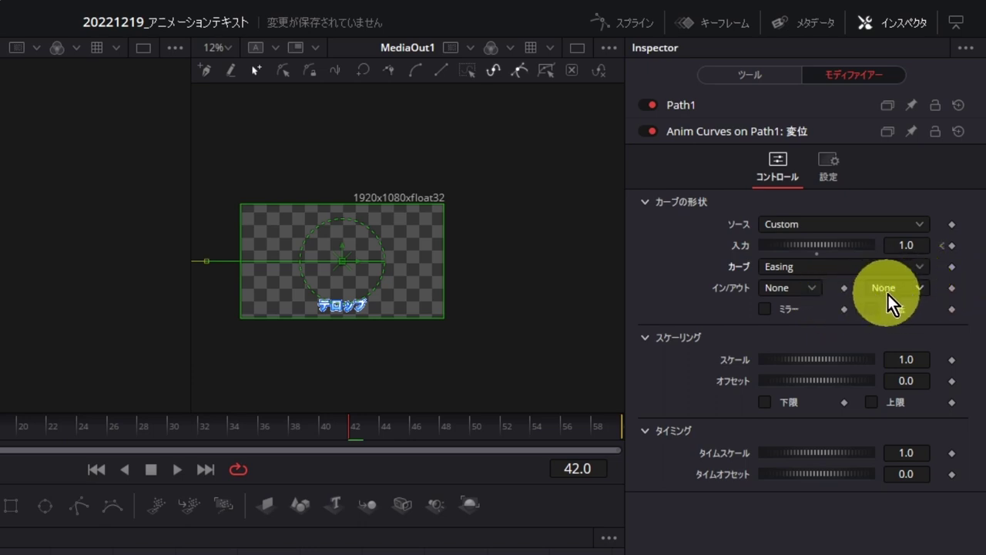
left_click(913, 289)
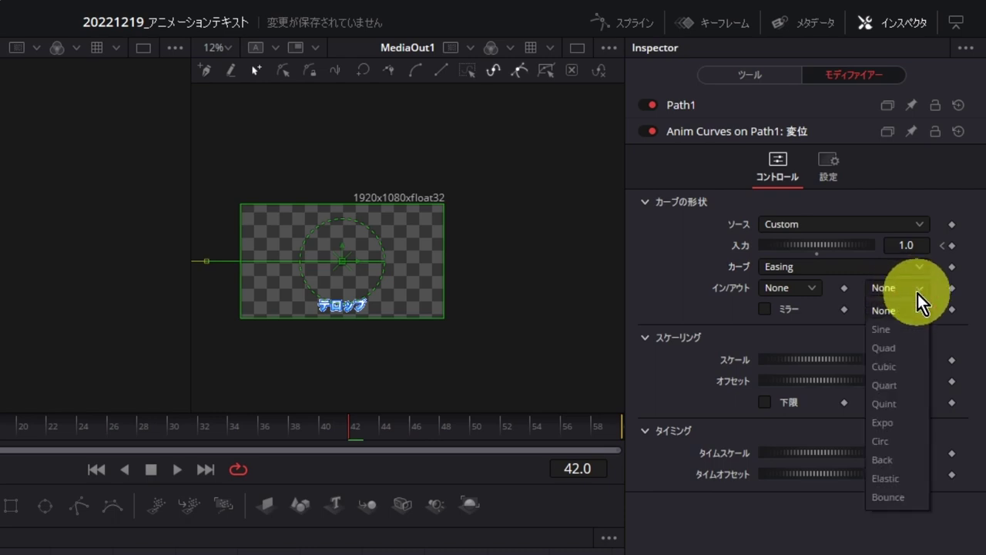
left_click(900, 420)
key("shift+z")
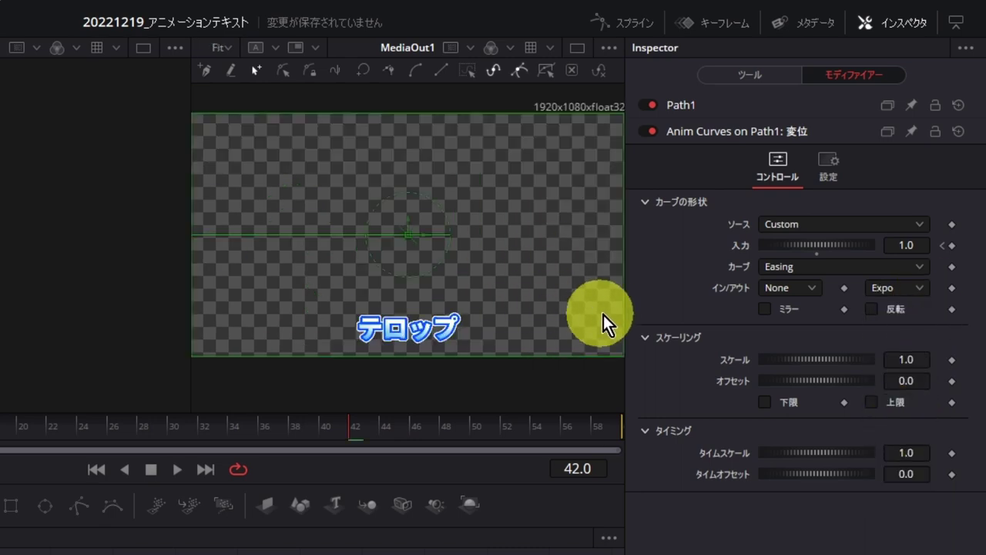
Step: Play back the title entrance with the Expo easing and save the project
key("space")
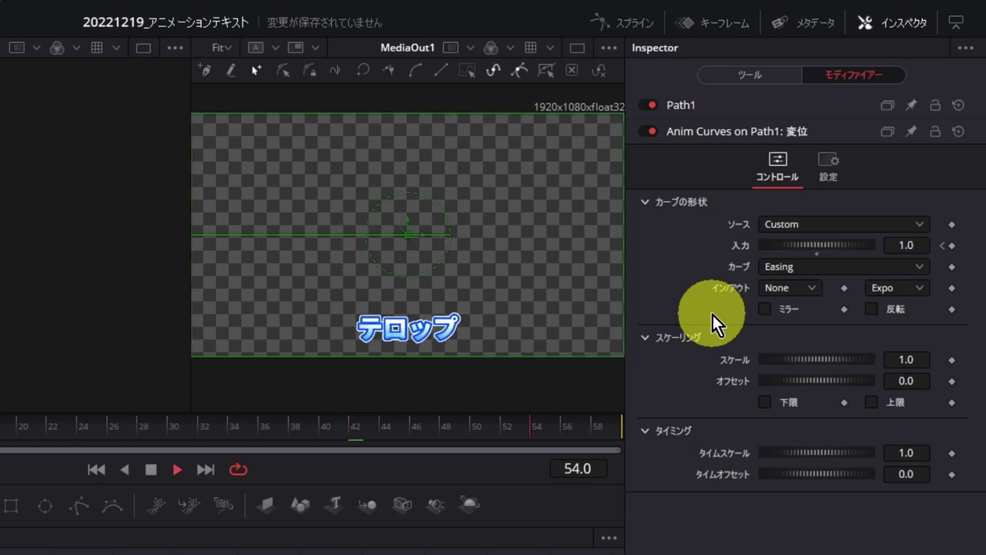
key("space")
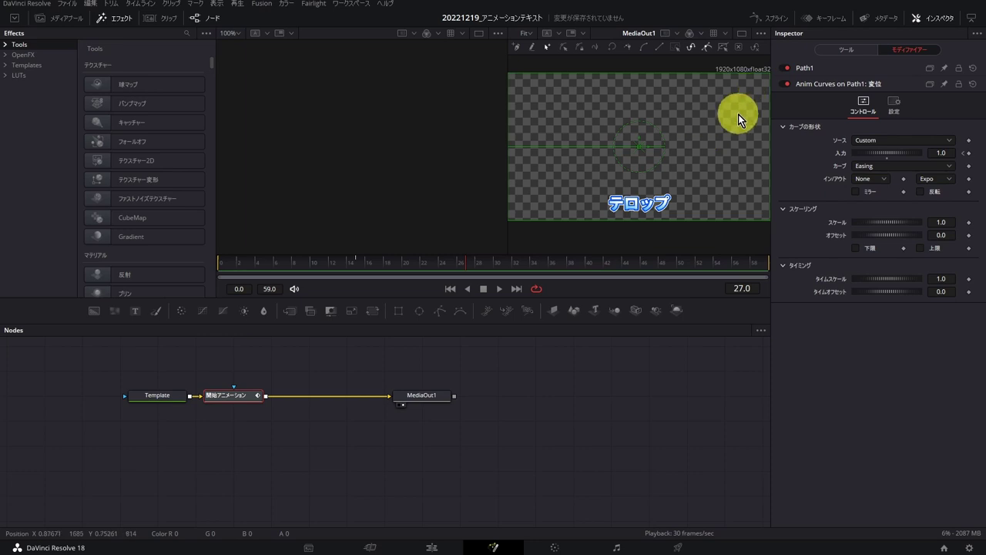
key("ctrl+s")
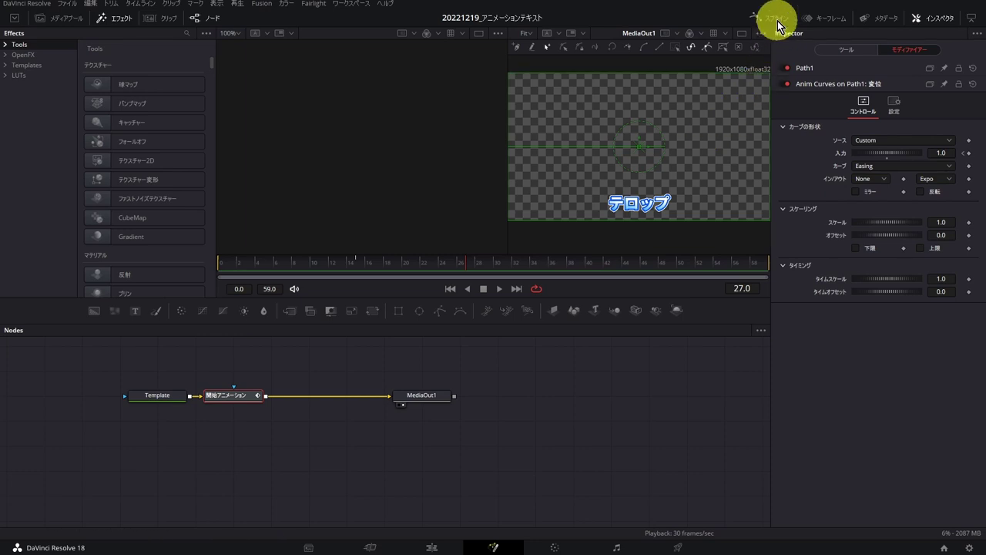
Step: Display only the 変位(AnimCurves1) curve in the spline editor, fitted to view, and examine its shape
left_click(777, 21)
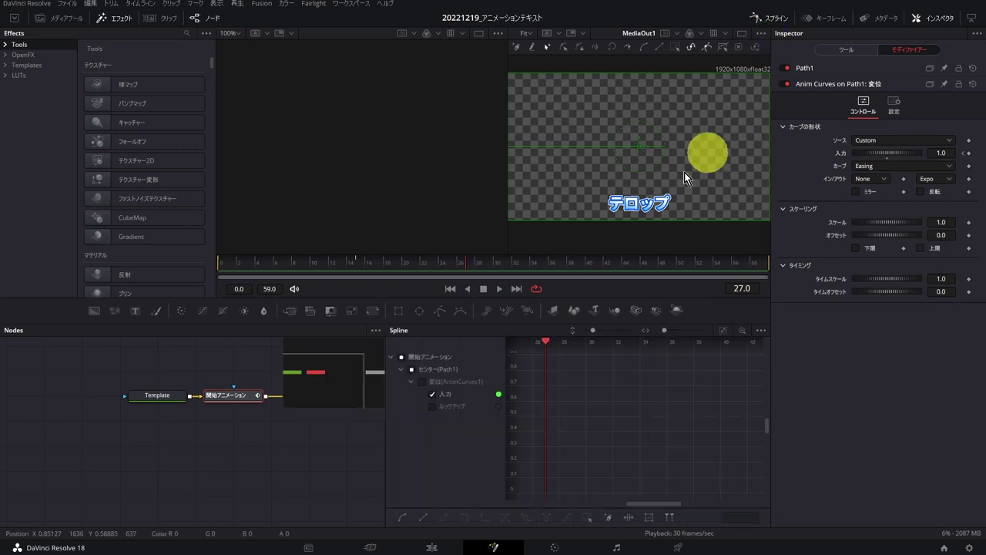
left_click(429, 381)
left_click(433, 394)
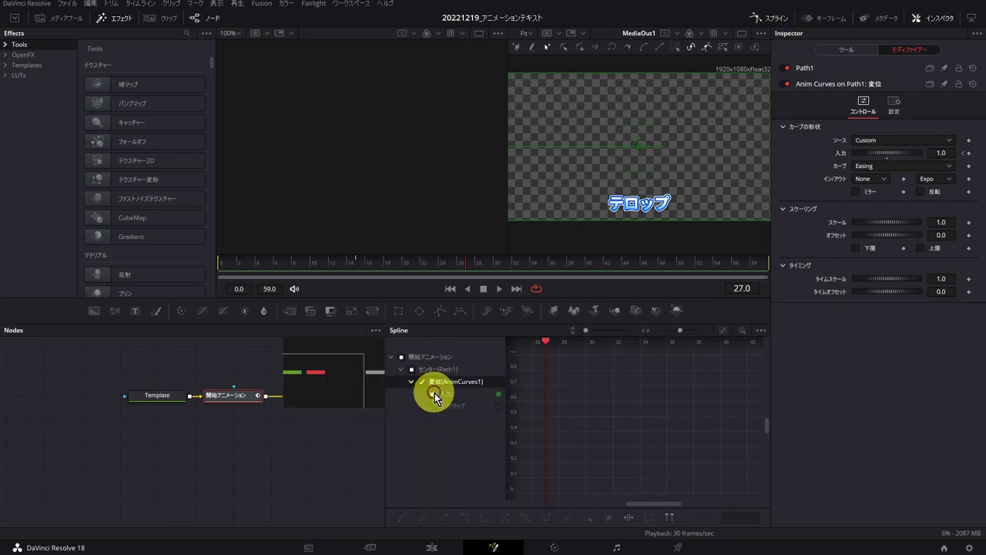
left_click(434, 394)
left_click(725, 331)
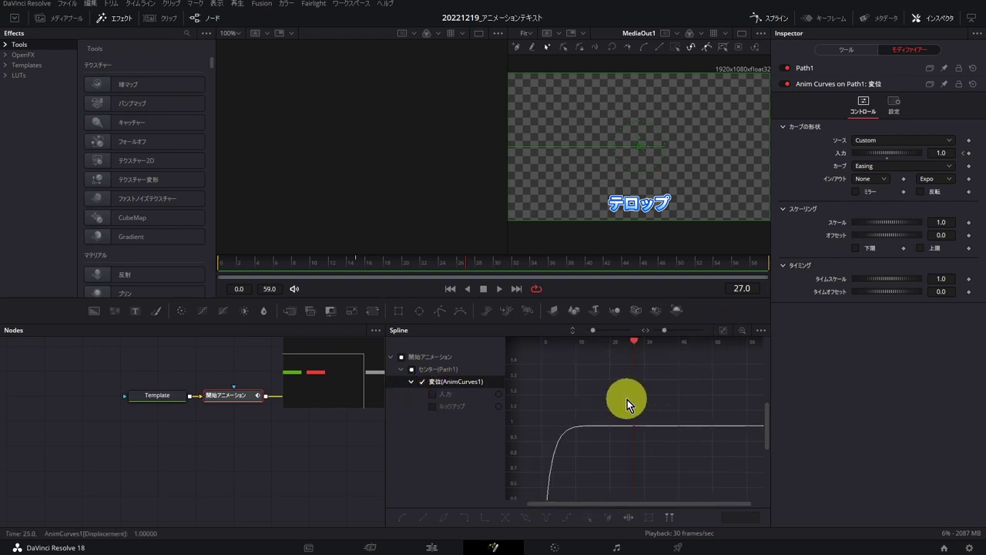
scroll(609, 406, "down", 2)
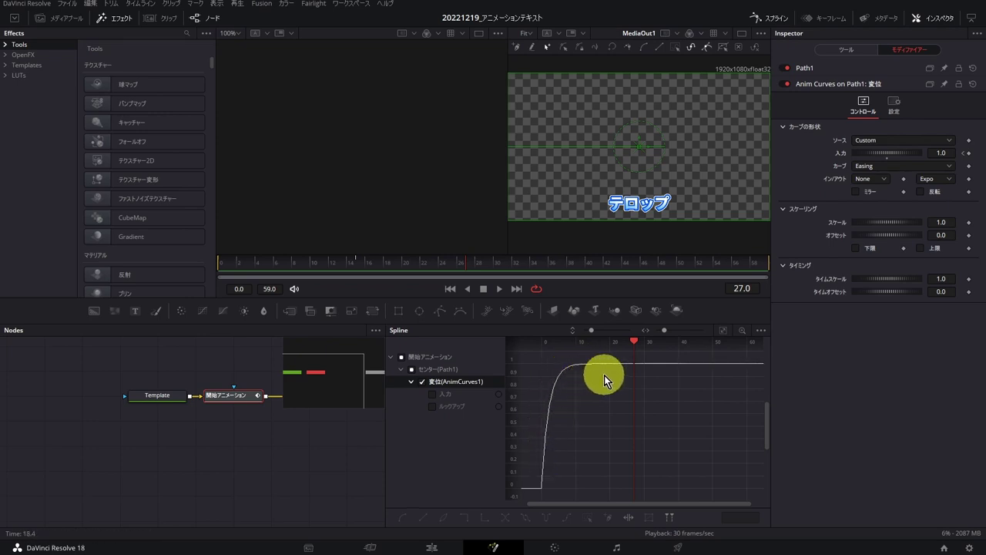
Step: Try Back as the Anim Curves modifier's out easing and preview the overshooting entrance
left_click(946, 181)
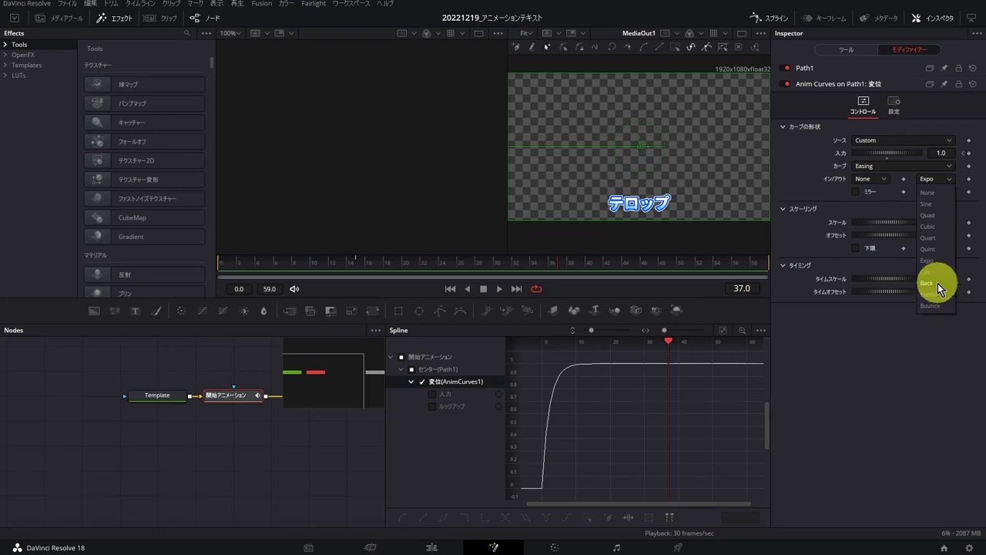
left_click(938, 282)
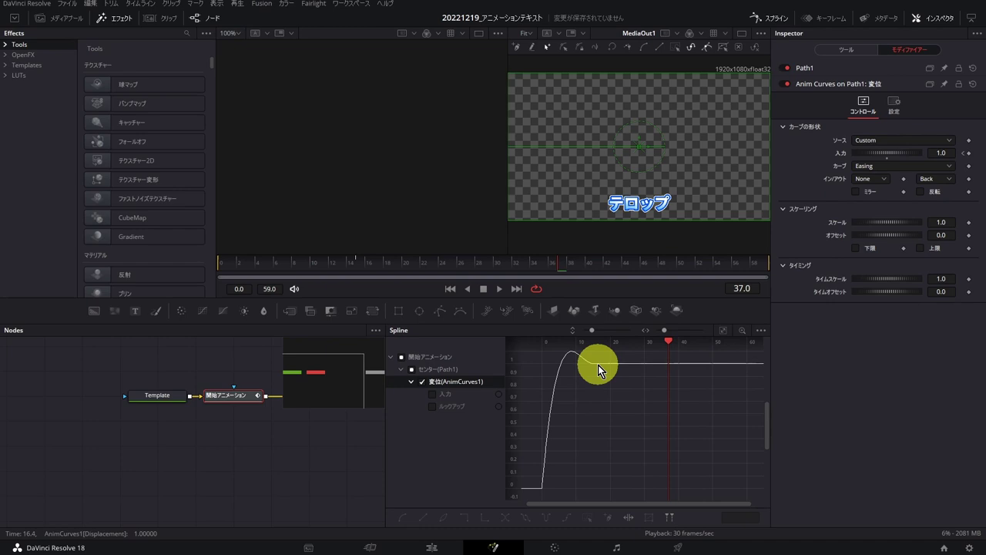
key("space")
key("space")
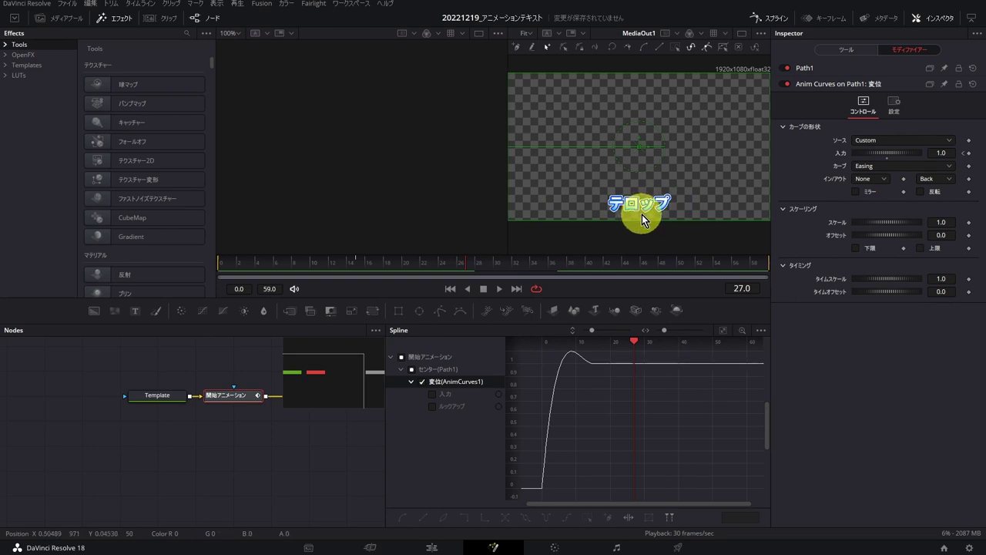
key("space")
key("space")
Step: Set the Anim Curves modifier's out easing to Bounce and play back the animation
left_click(953, 183)
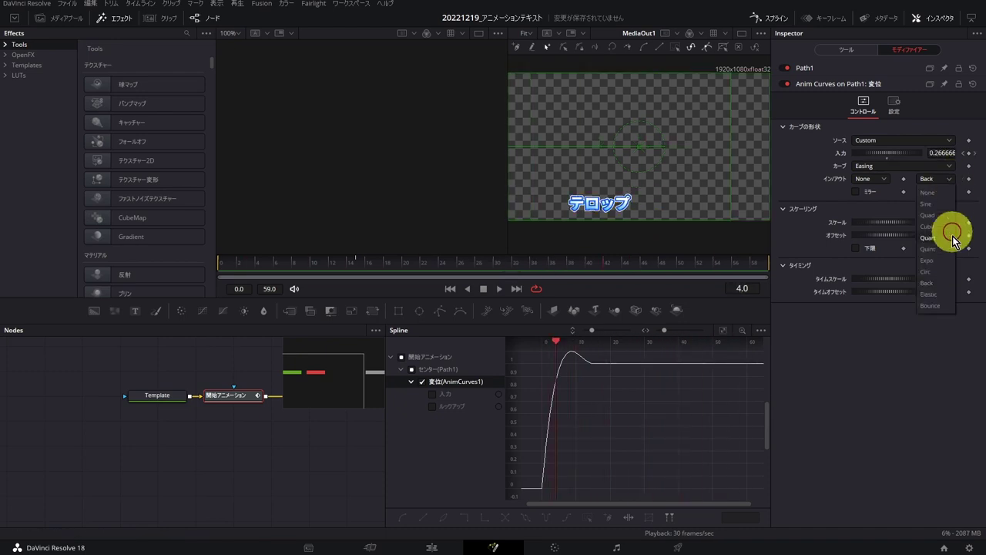
left_click(936, 306)
key("space")
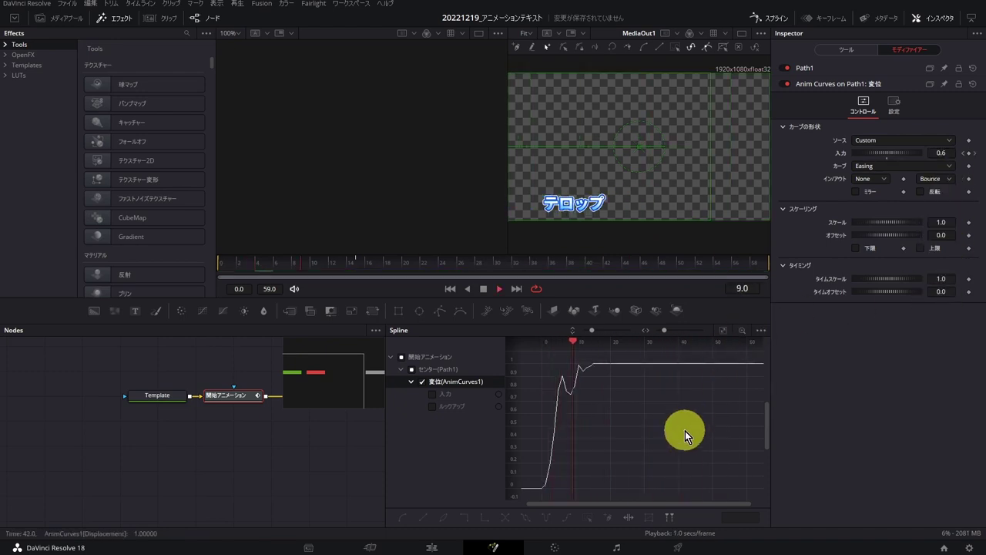
Step: Stop playback and try Sine, Quad and Cubic in turn as the Anim Curves modifier's out easing to compare the curve shapes
key("space")
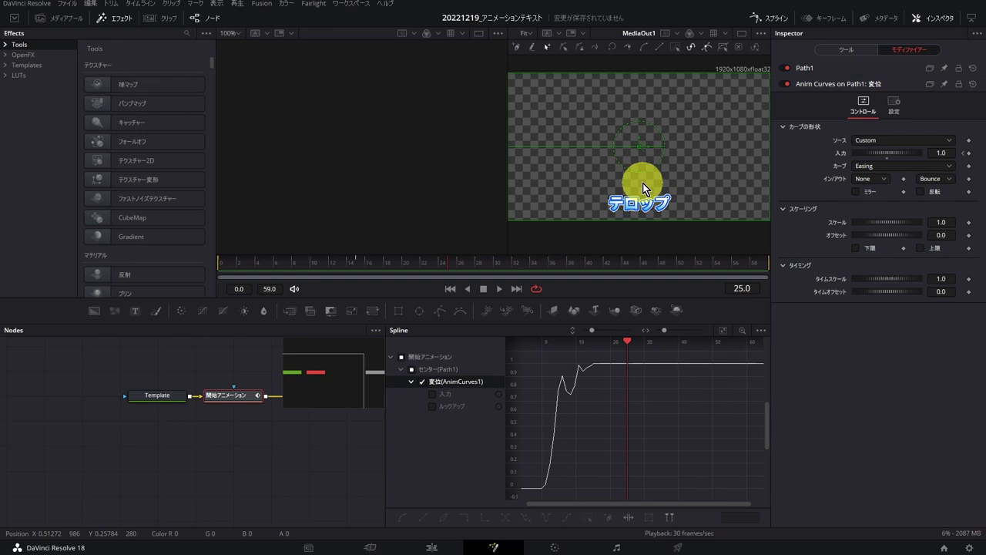
key("Left")
left_click(934, 179)
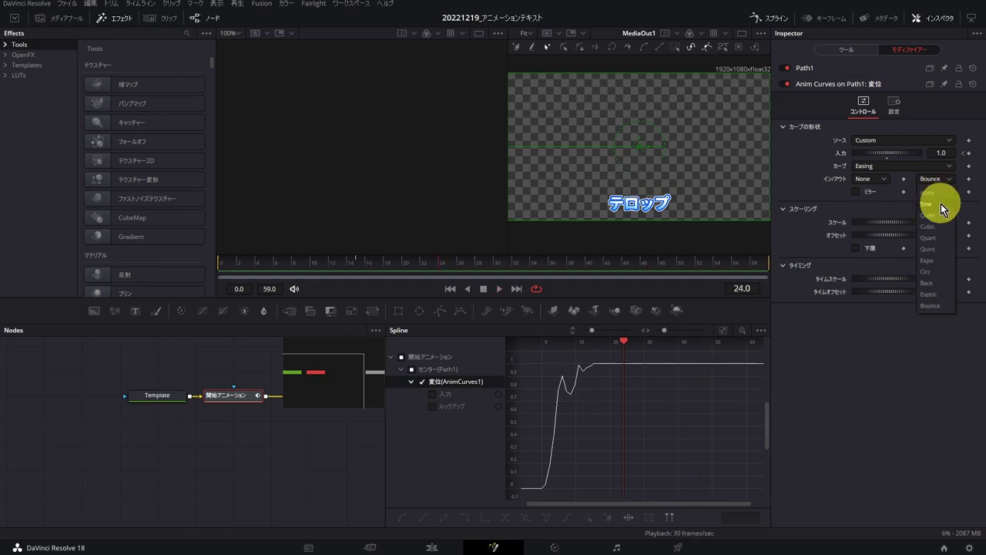
left_click(941, 204)
left_click(941, 180)
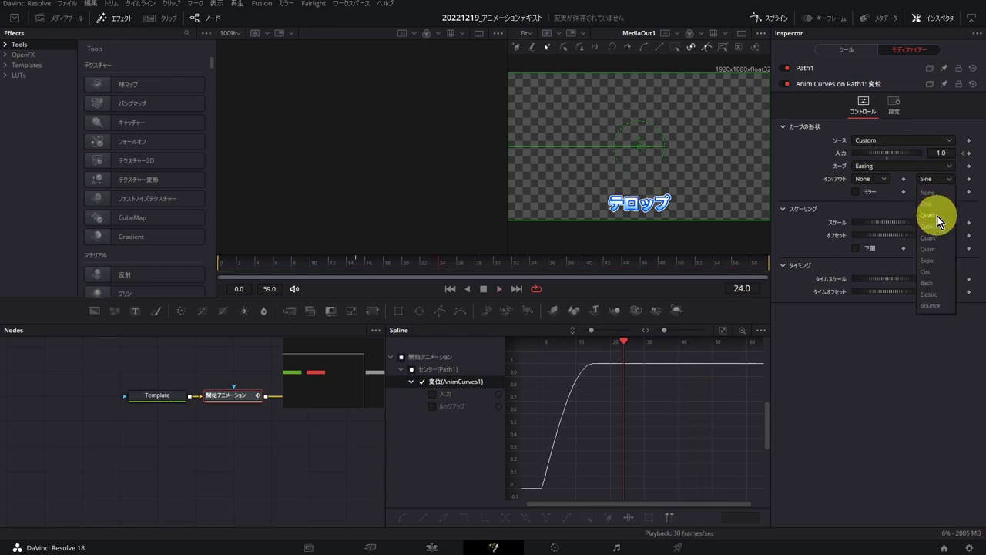
left_click(937, 216)
left_click(942, 179)
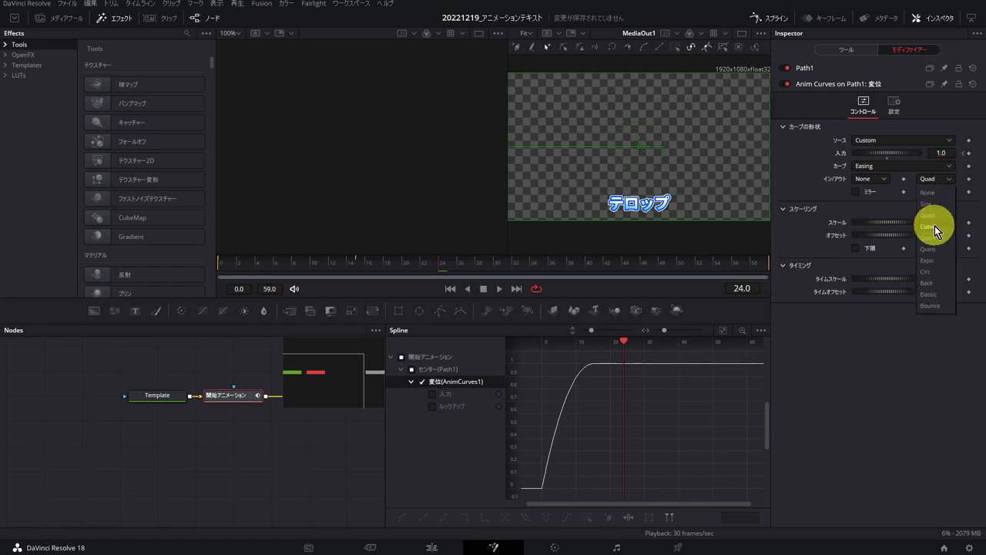
left_click(935, 226)
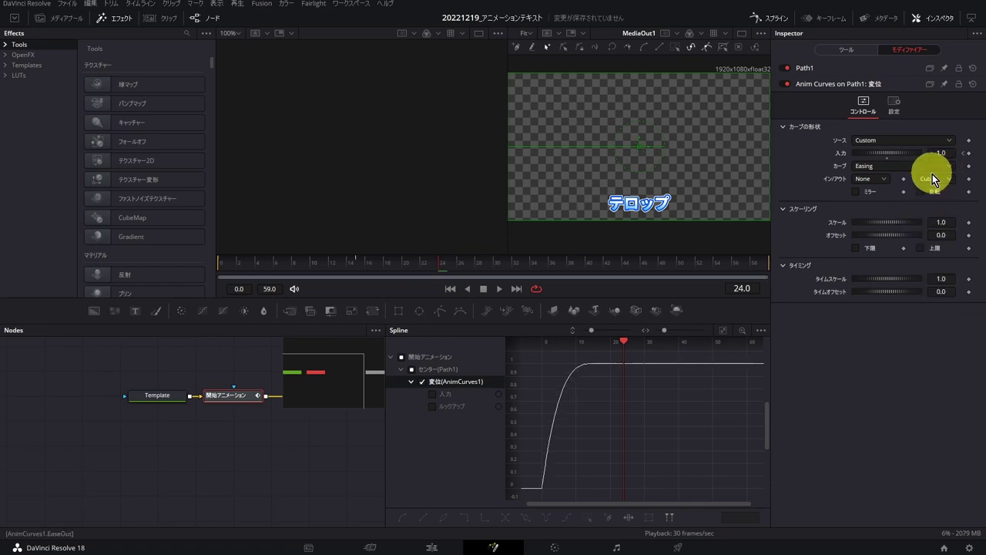
left_click(933, 177)
left_click(942, 232)
Step: Switch the Anim Curves curve type to Custom and add a point on its graph at about in 0.23, out 0.76
left_click(852, 210)
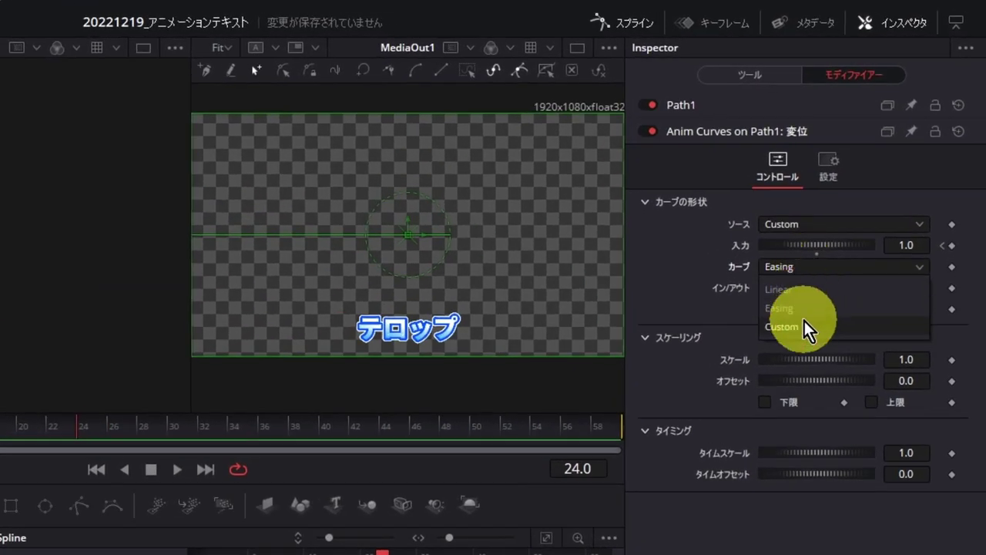
left_click(804, 322)
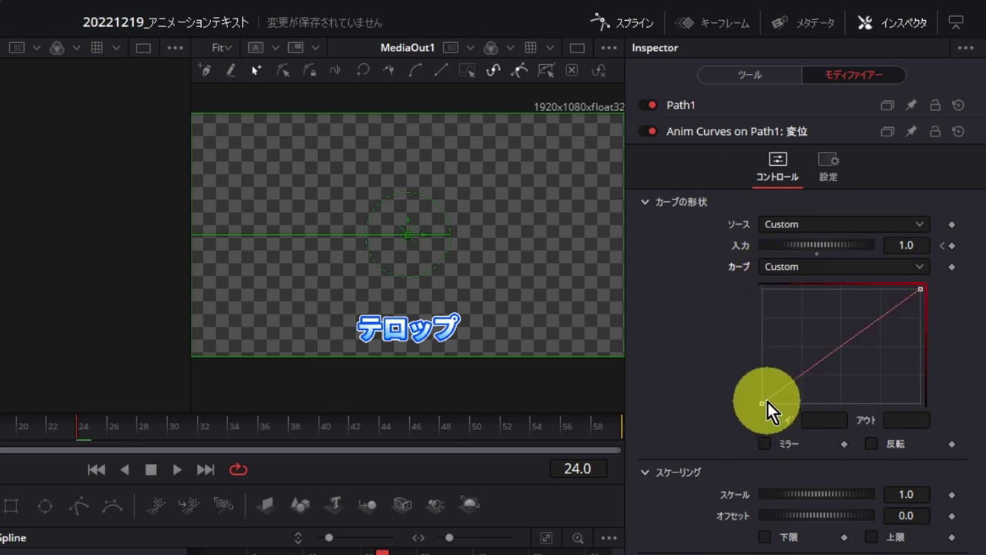
left_click(813, 368)
left_click_drag(813, 369, 798, 314)
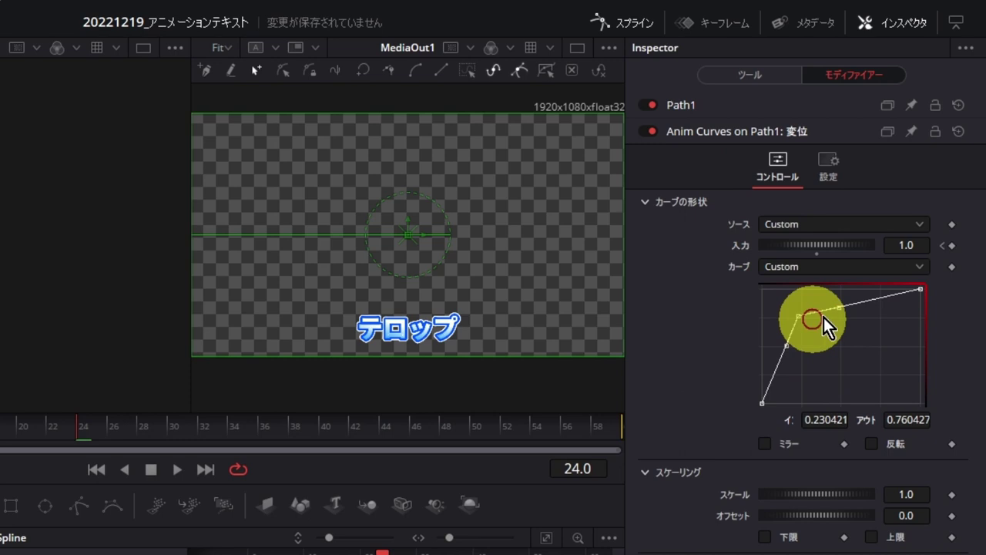
Step: Add a second point at about in 0.66, lower it to form a dip, and pull the first point's outgoing handle upward to round the peak
left_click(867, 306)
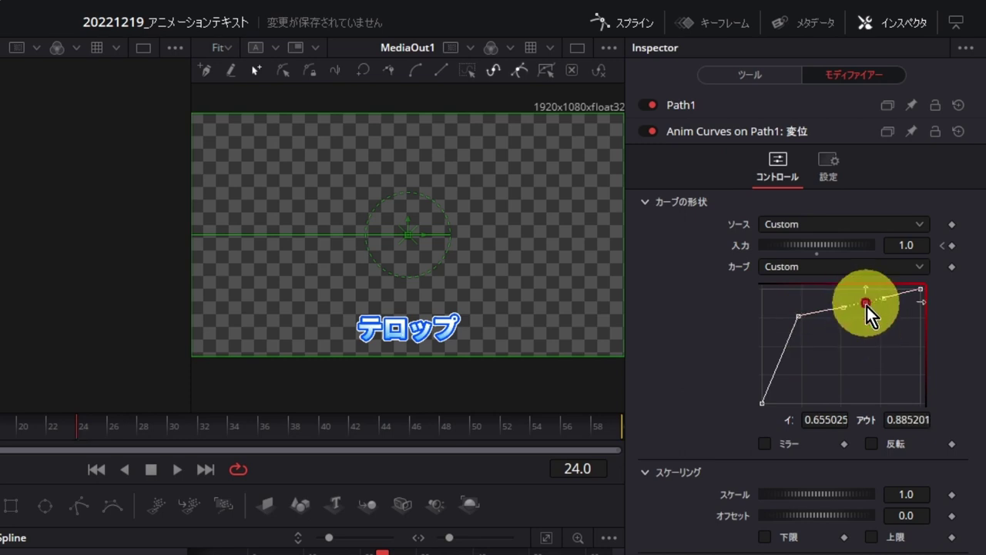
left_click_drag(867, 306, 841, 359)
left_click(802, 315)
left_click_drag(801, 315, 823, 297)
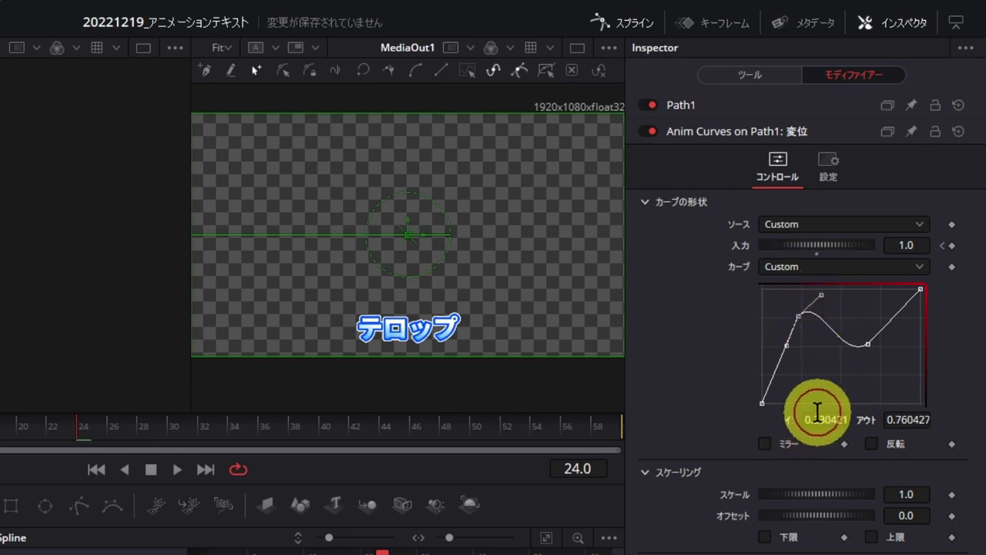
Step: Play back the title entrance with the custom curve to check the back-and-forth motion
key("space")
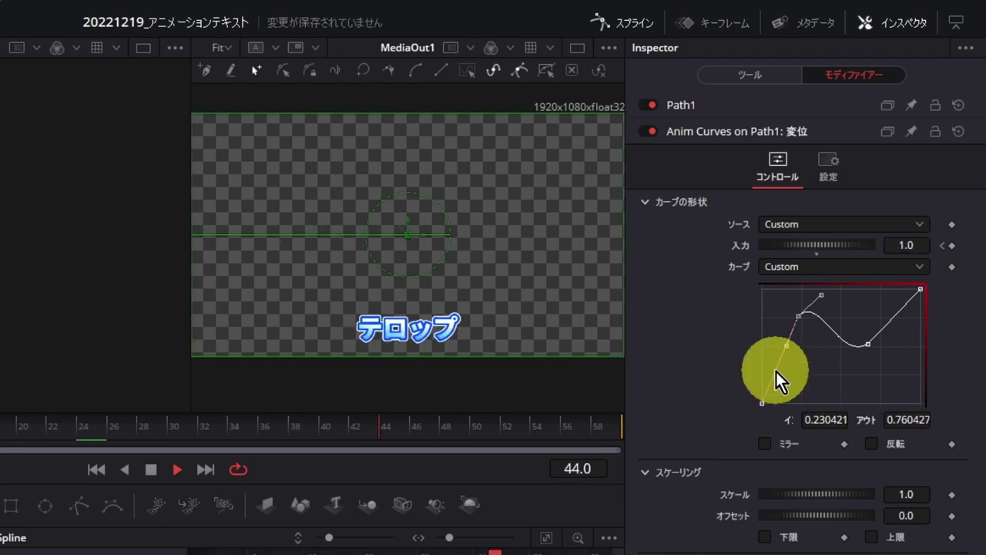
key("space")
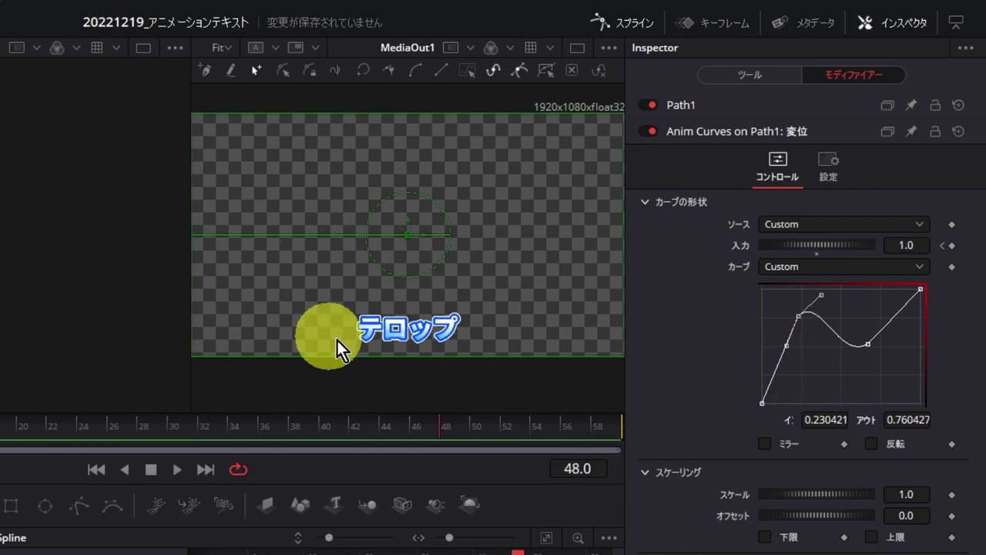
key("space")
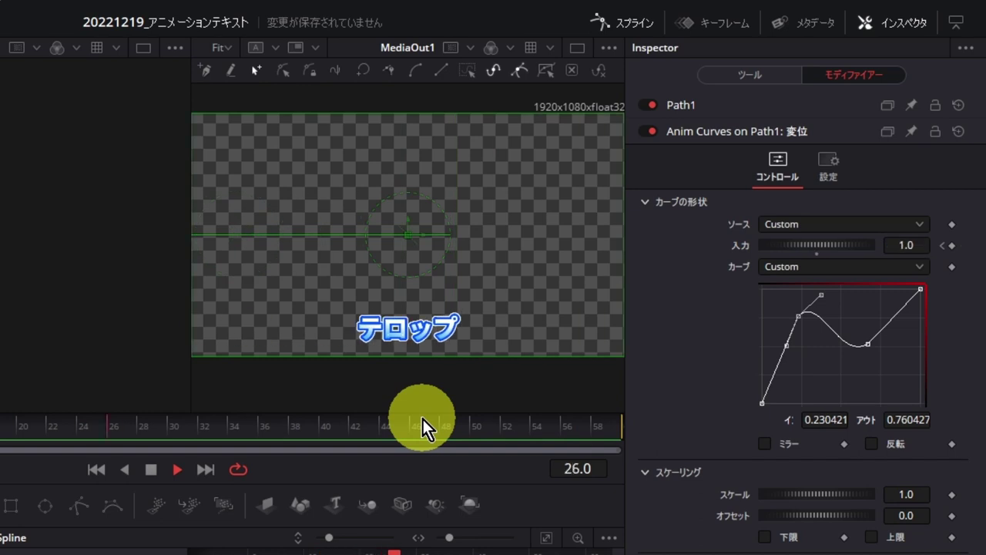
key("space")
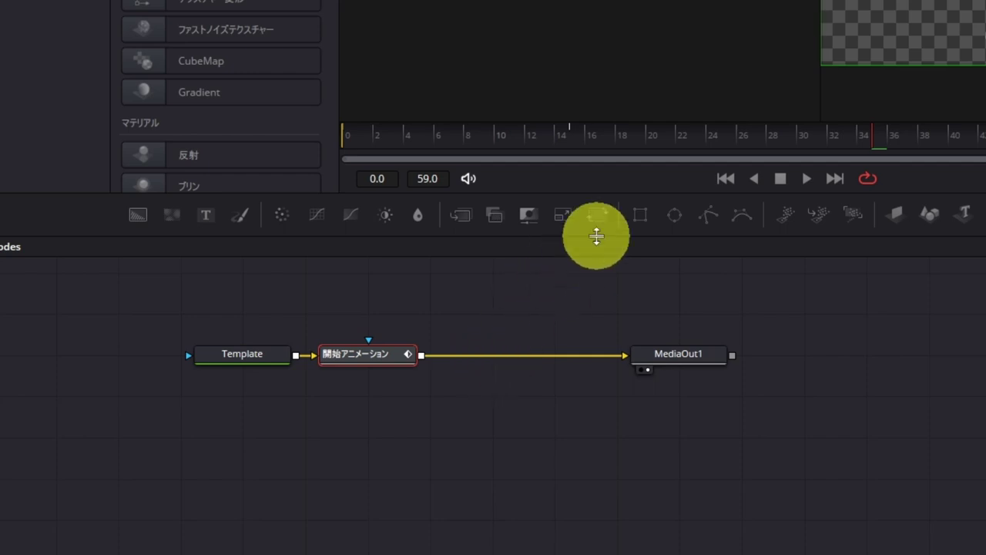
Step: Insert a Transform node after the 開始アニメーション node and rename it 終了アニメーション
left_click(354, 356)
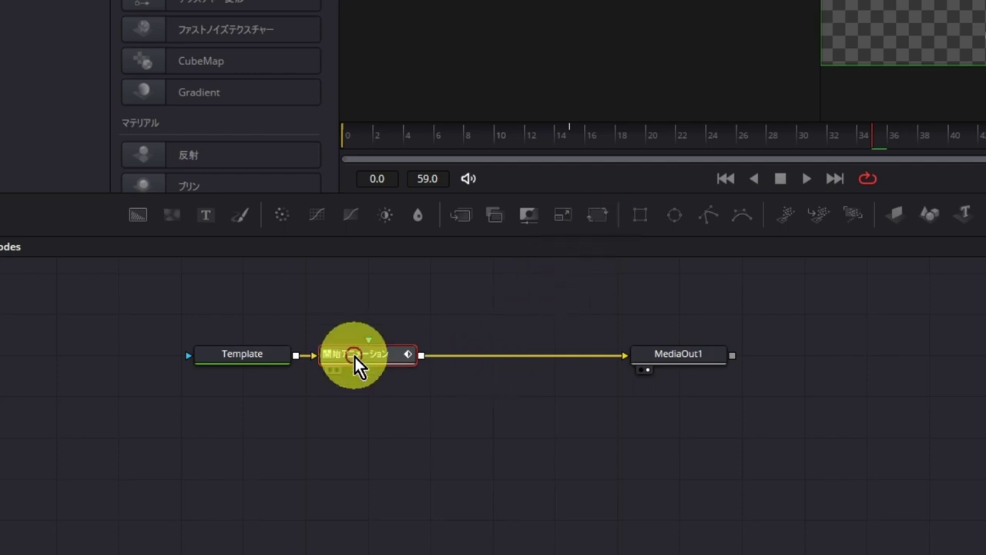
left_click(599, 218)
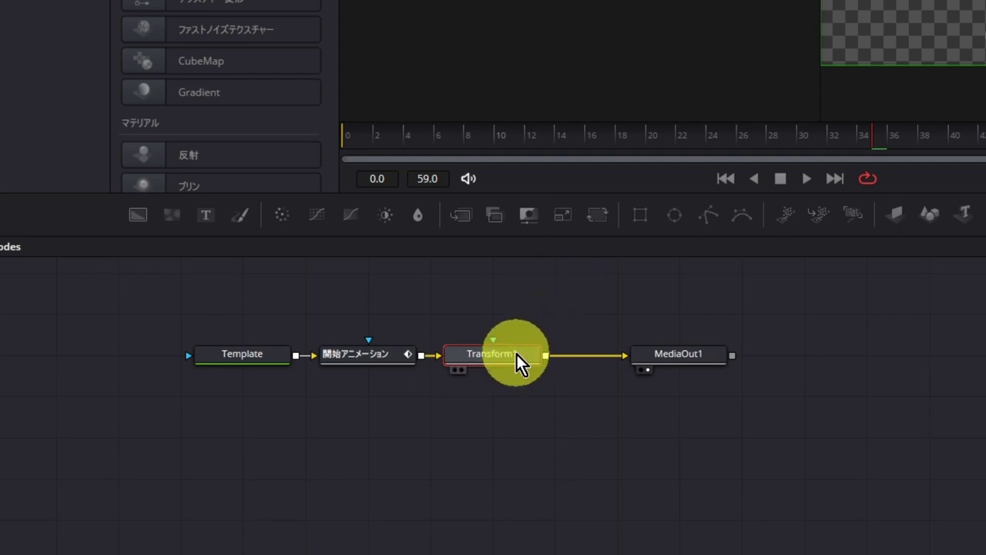
key("F2")
type("終了アニメーション")
key("Return")
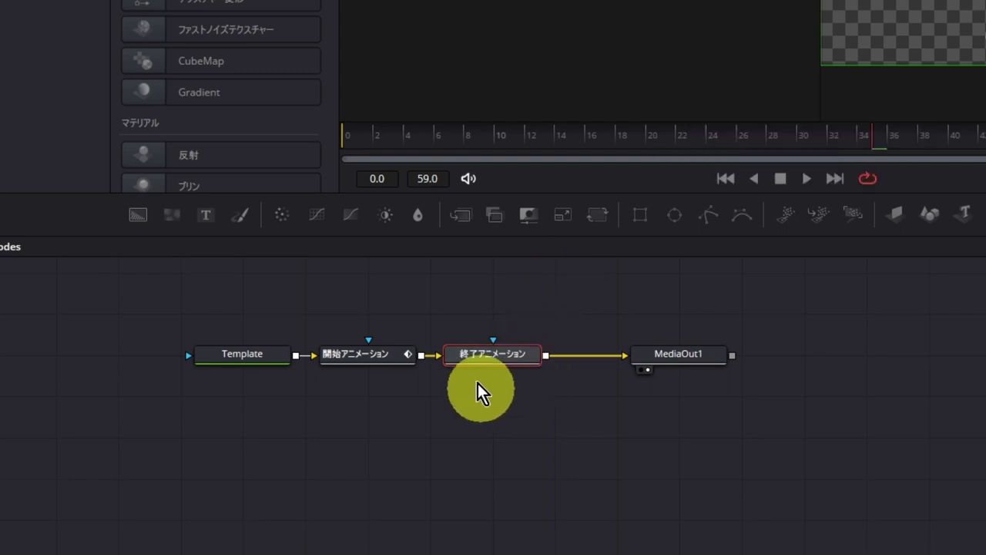
key("1")
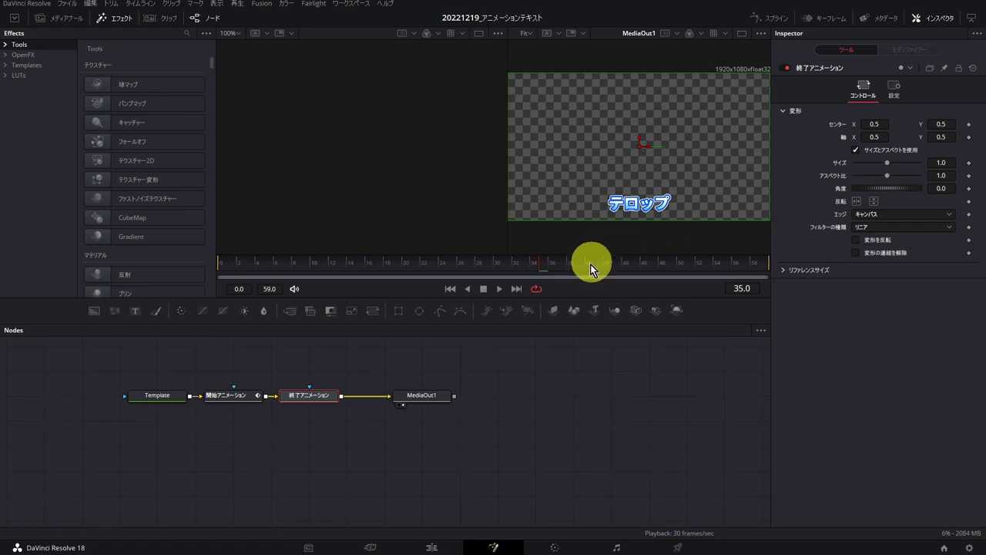
Step: At the last frame, 59, keyframe the 終了アニメーション node's center and set its X to 1.5
left_click(516, 288)
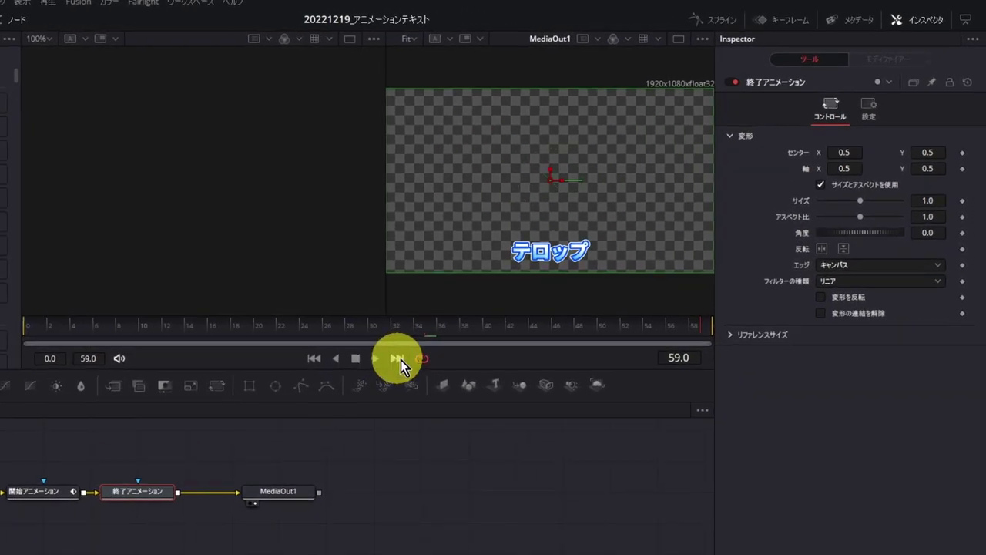
left_click(962, 153)
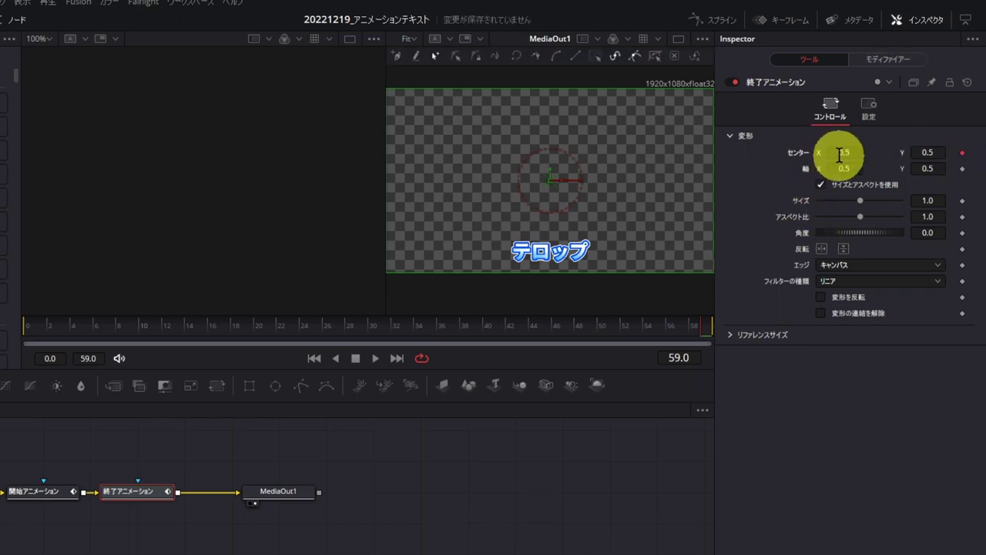
left_click(843, 154)
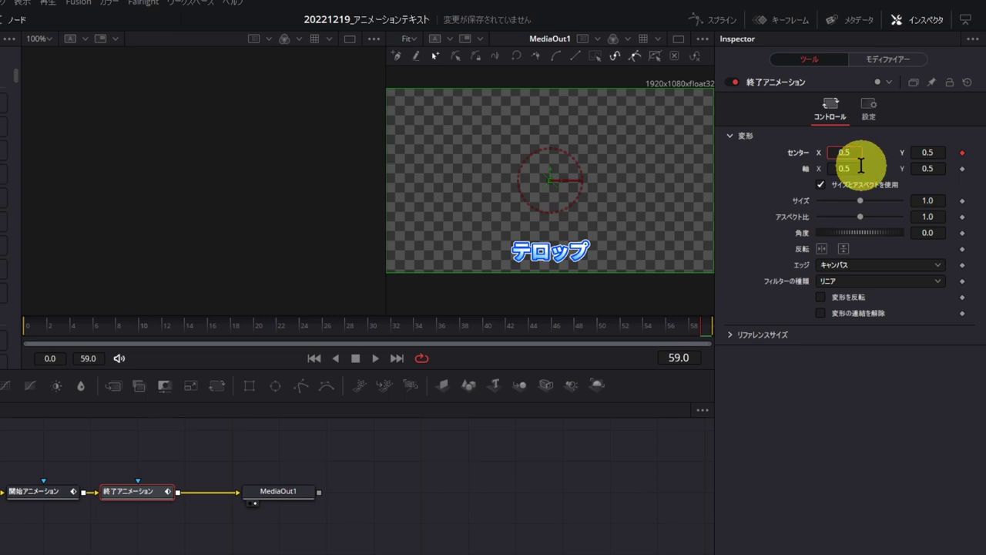
key("shift+Home")
key("Tab")
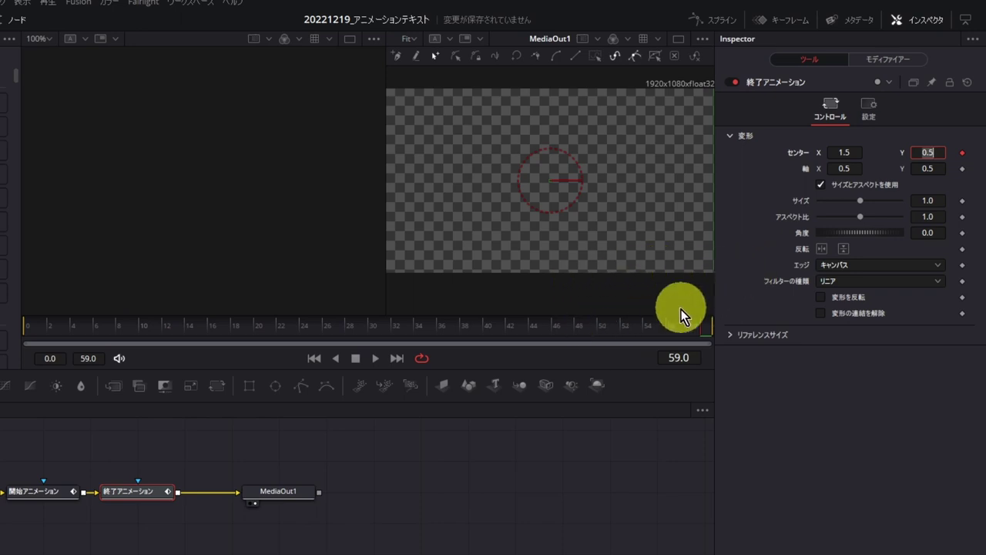
Step: Go back 15 frames to frame 44, set the center X to 0.5, and play back the exit animation
left_click(689, 358)
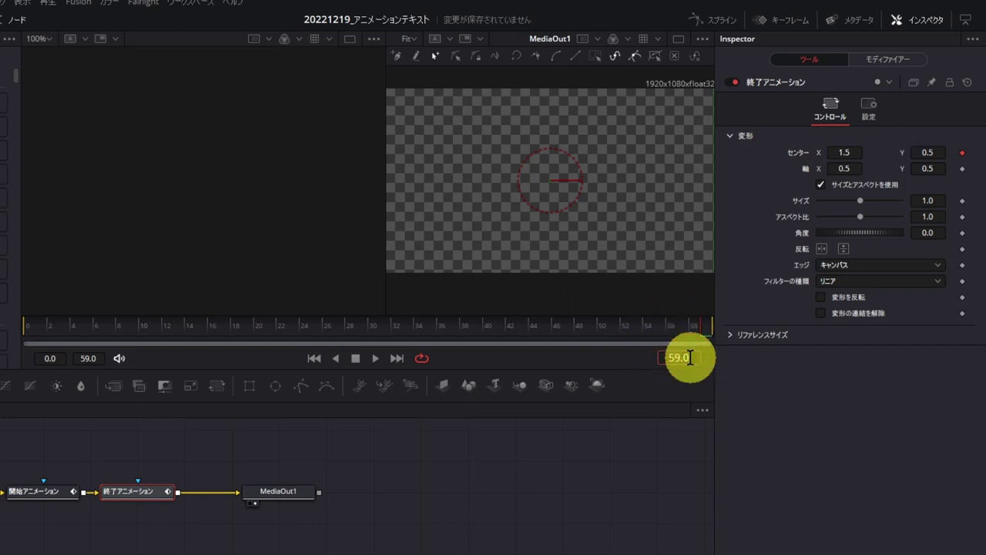
type("-15")
key("Return")
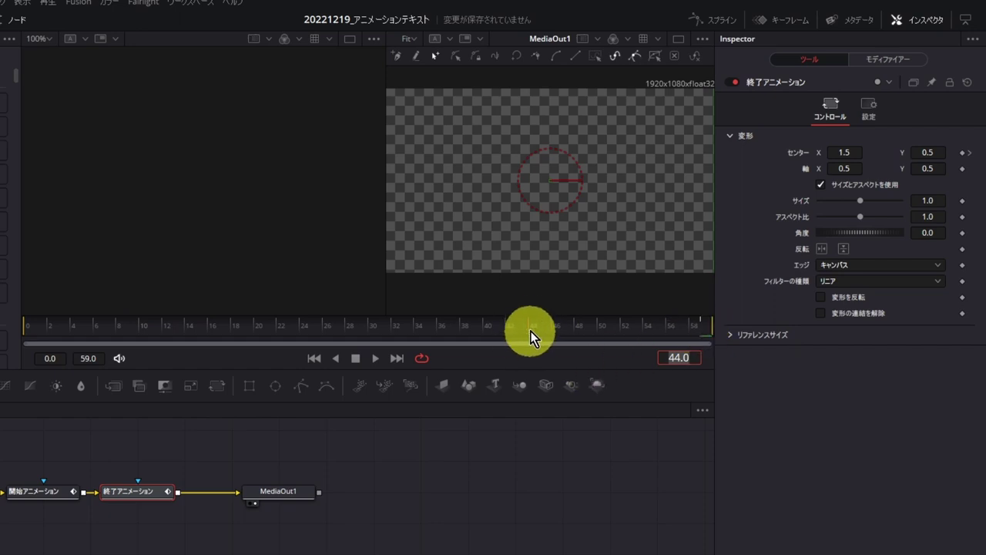
left_click(847, 152)
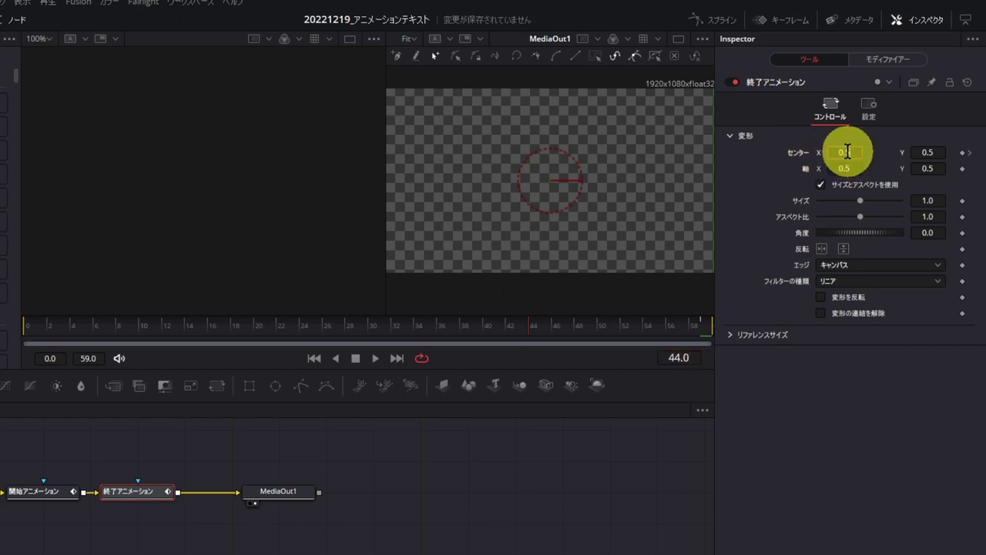
key("Tab")
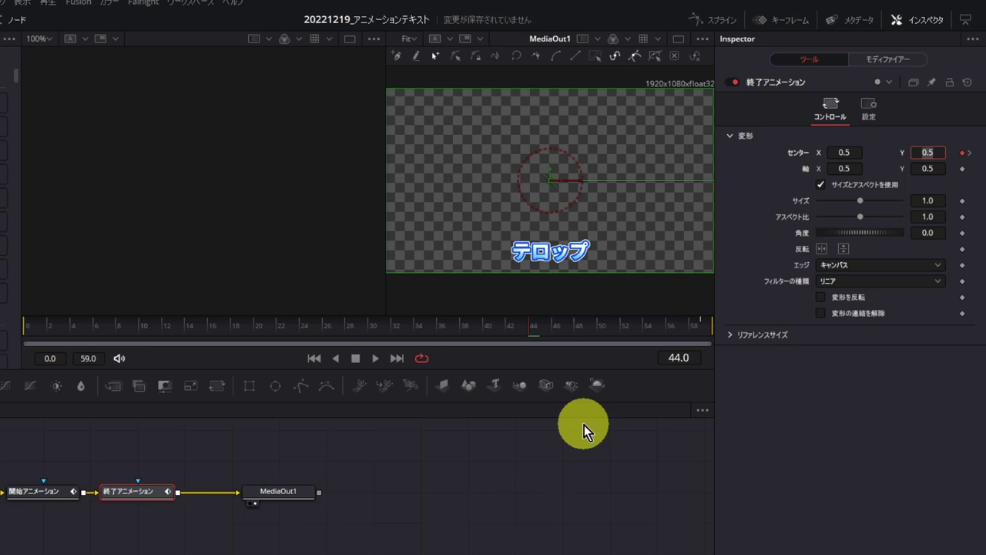
key("space")
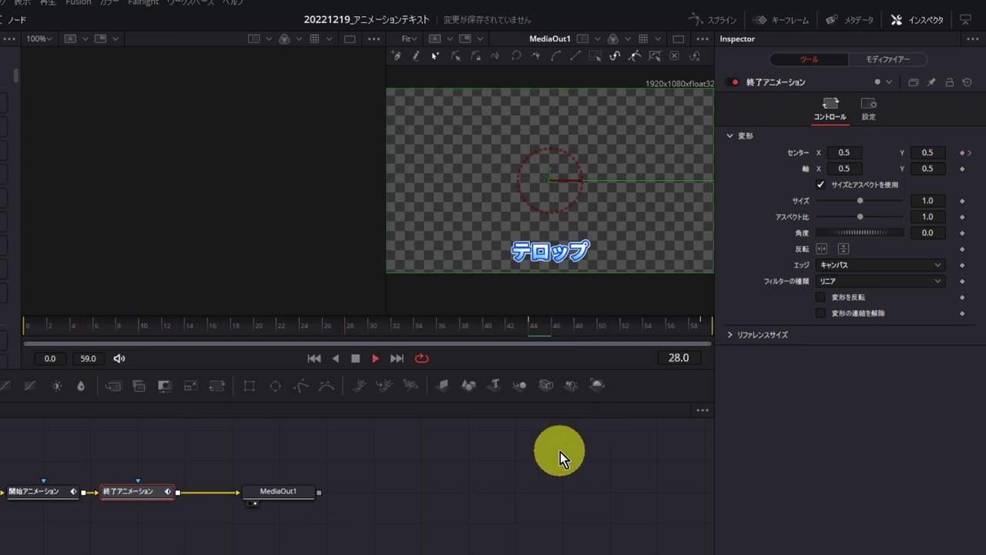
key("space")
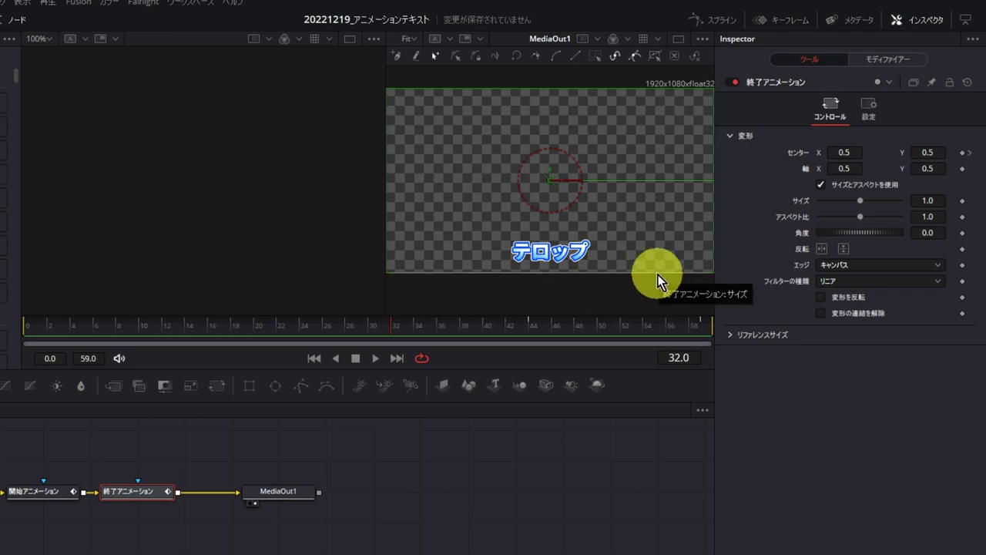
Step: Insert an Anim Curves modifier on the 変位 parameter of Path2
left_click(879, 62)
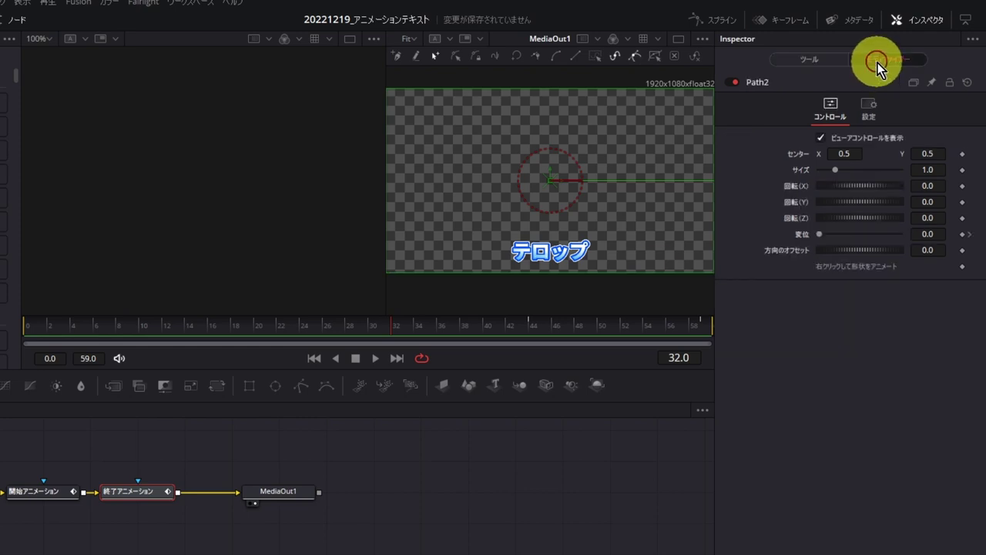
right_click(804, 237)
mouse_move(830, 315)
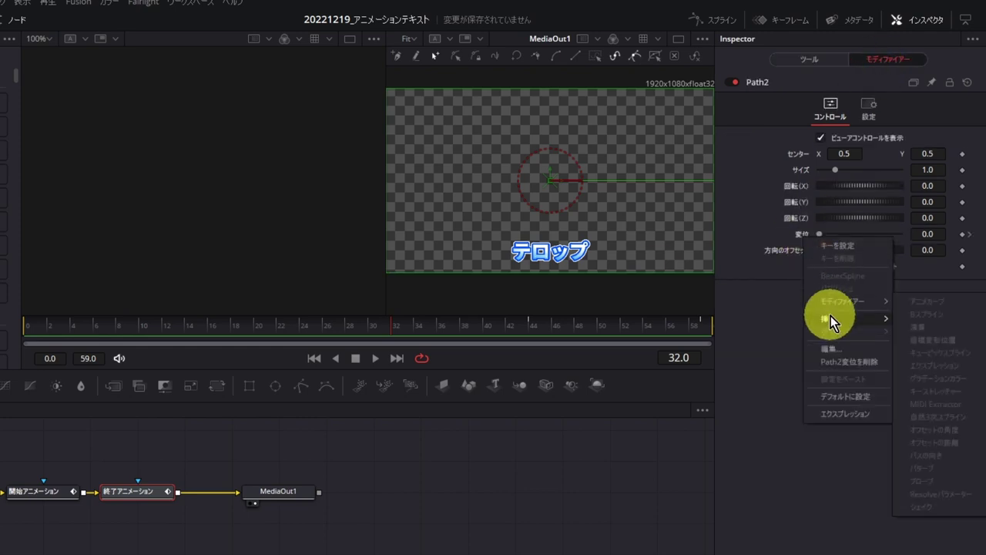
left_click(919, 319)
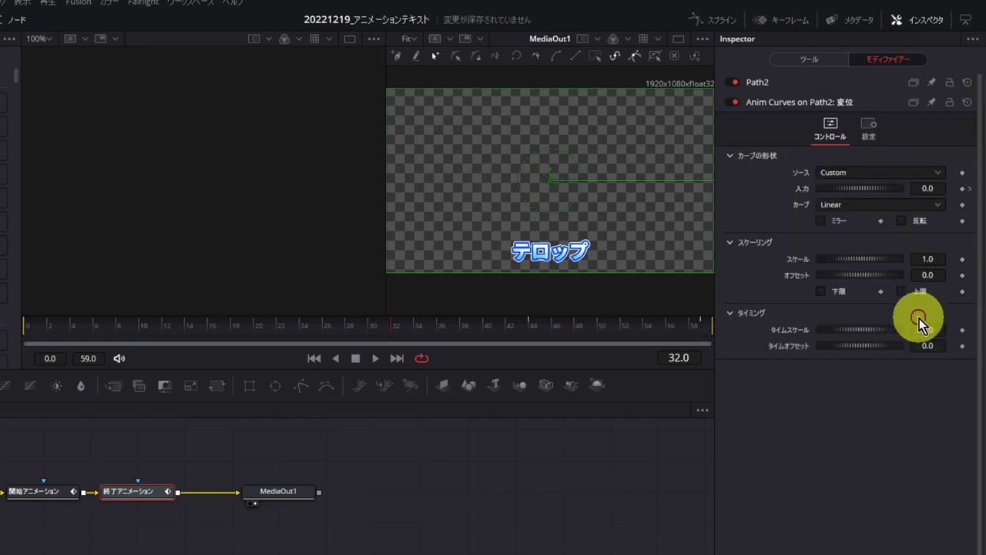
Step: Set the new Anim Curves modifier's curve to Easing with Expo as the in easing, and play back the exit
left_click(848, 205)
left_click(846, 235)
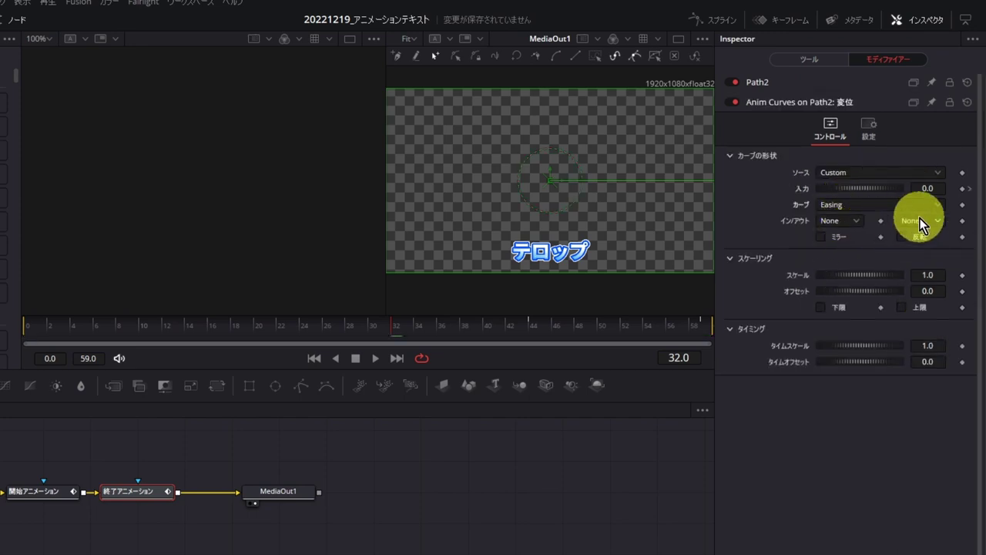
left_click(854, 222)
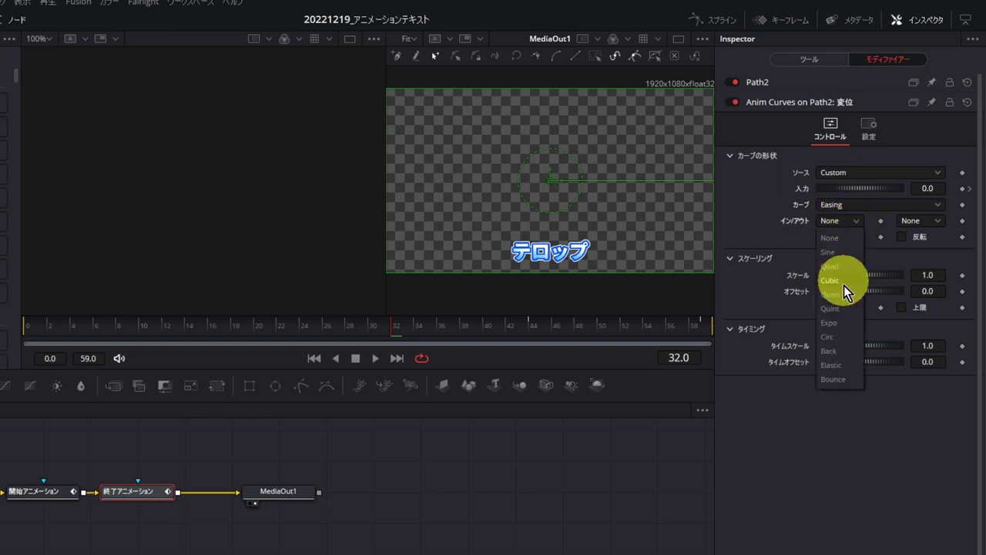
left_click(832, 322)
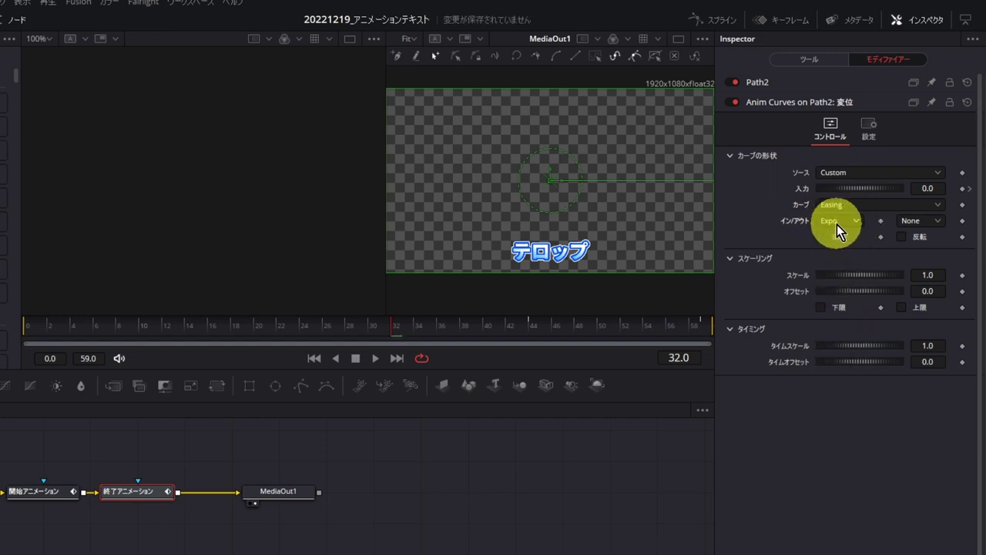
key("space")
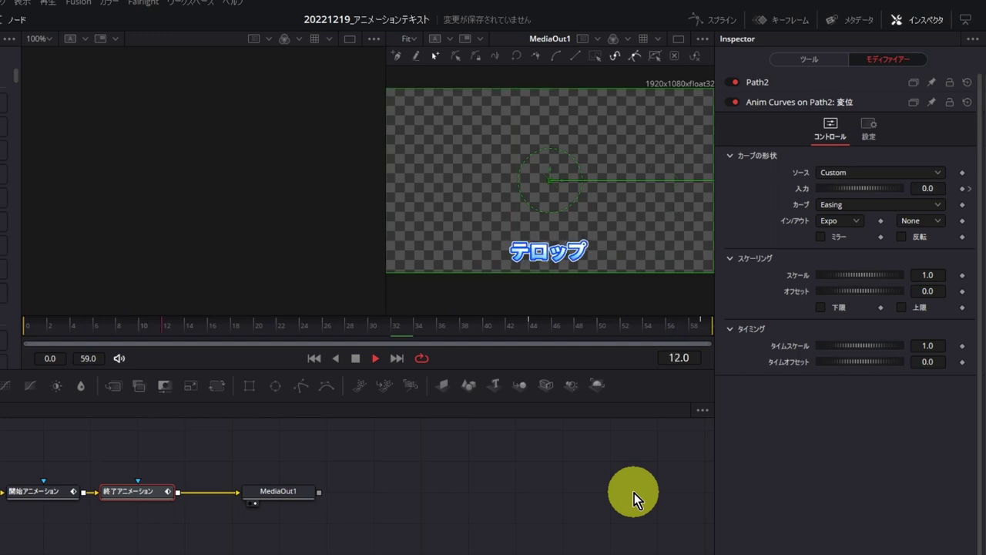
Step: On the Edit page, test playback of a lengthened copy of the Text+ clip on V3 and delete that copy
key("space")
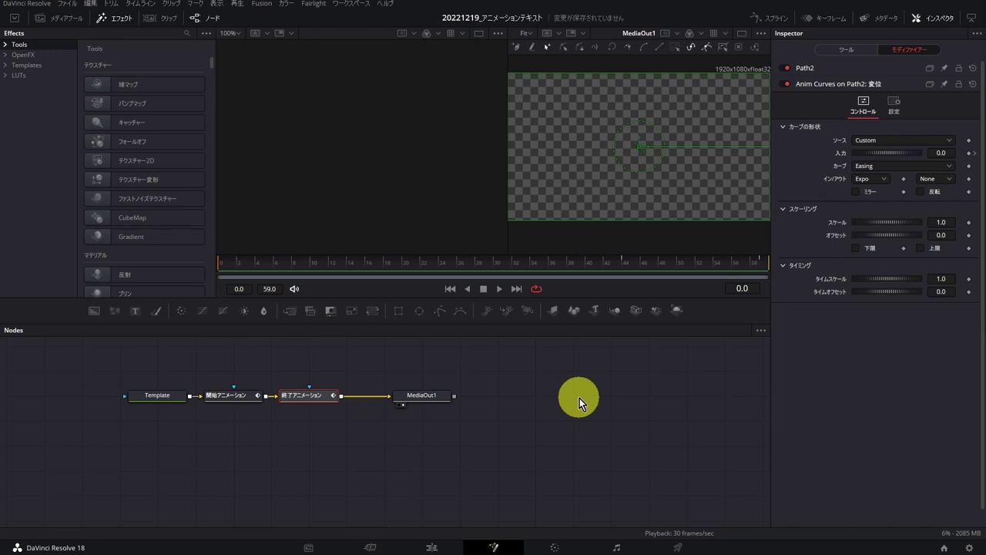
left_click(436, 546)
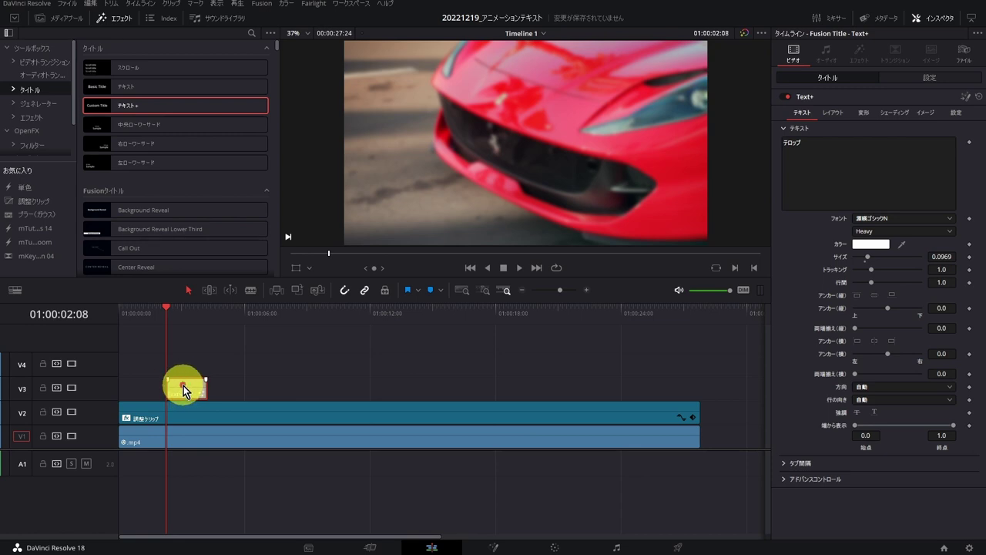
left_click_drag(185, 389, 446, 391)
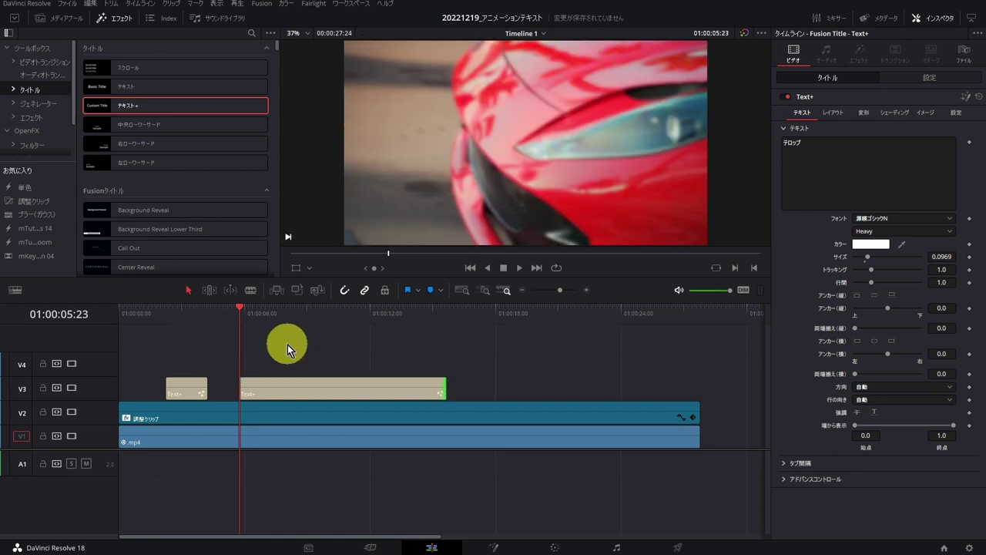
key("space")
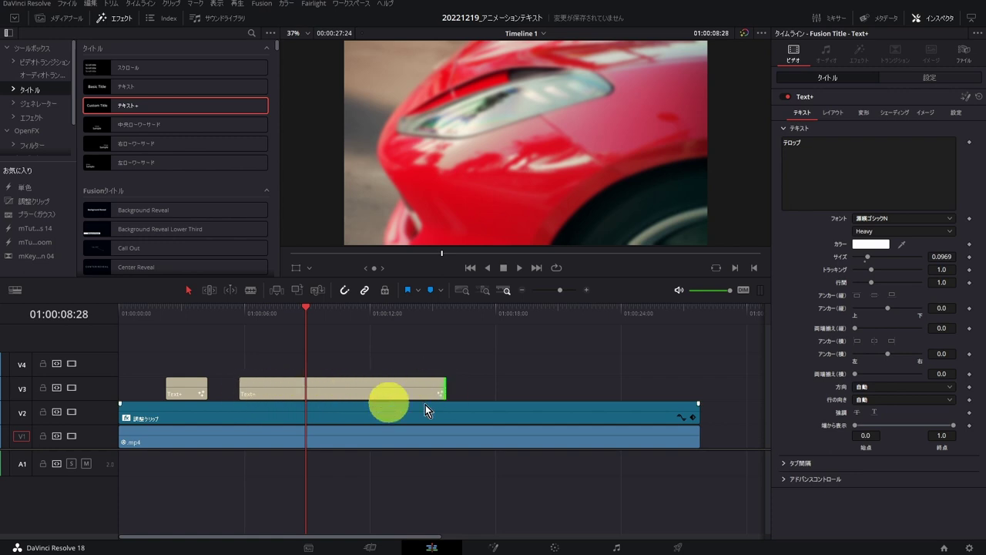
left_click_drag(444, 388, 384, 387)
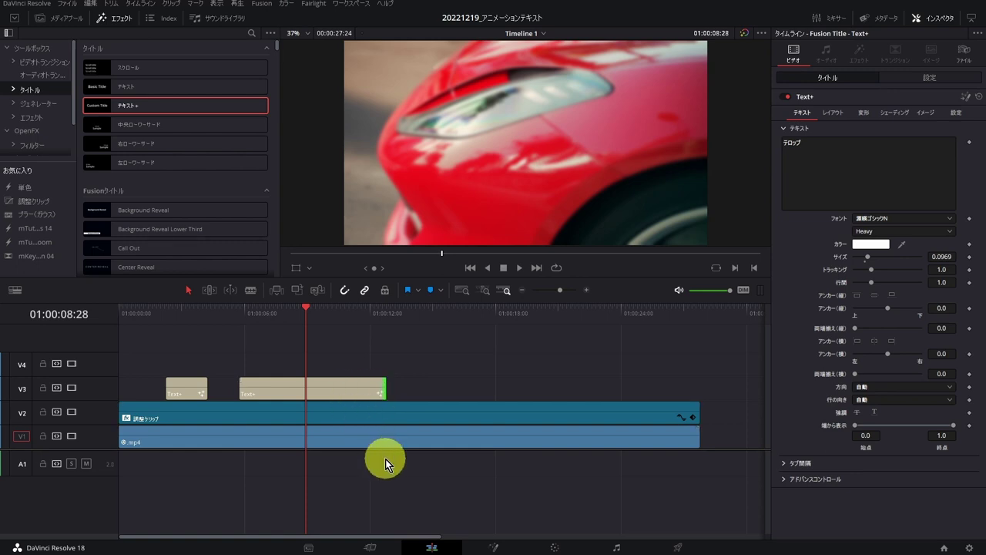
left_click(328, 383)
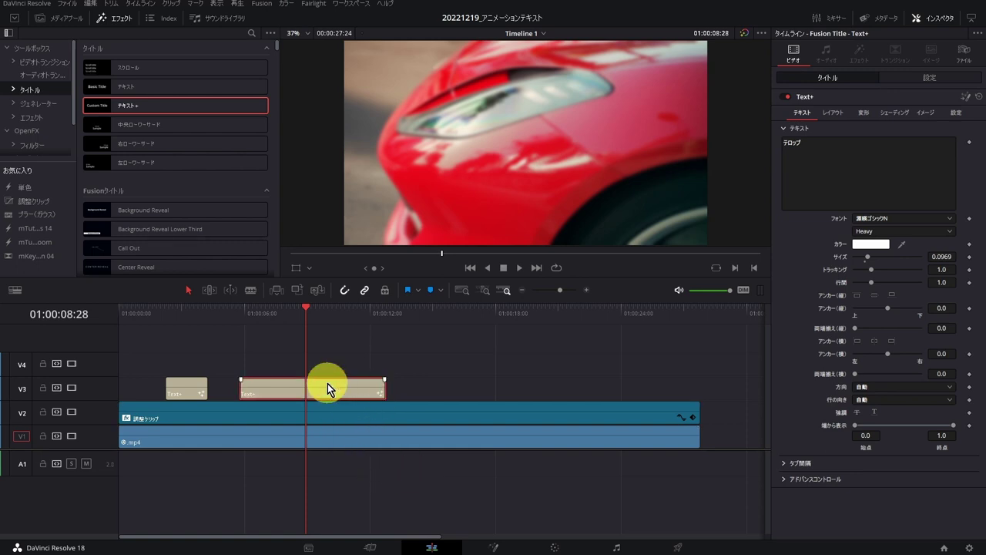
key("Delete")
Step: Open the original Text+ clip in Fusion and move the MediaOut1 node farther from the 終了アニメーション node to make room
left_click(185, 388)
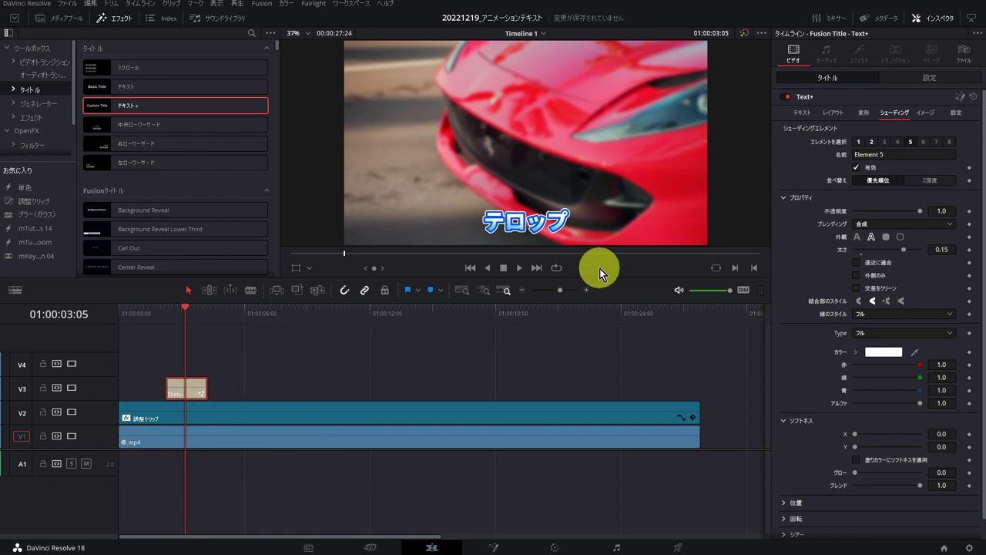
left_click(961, 100)
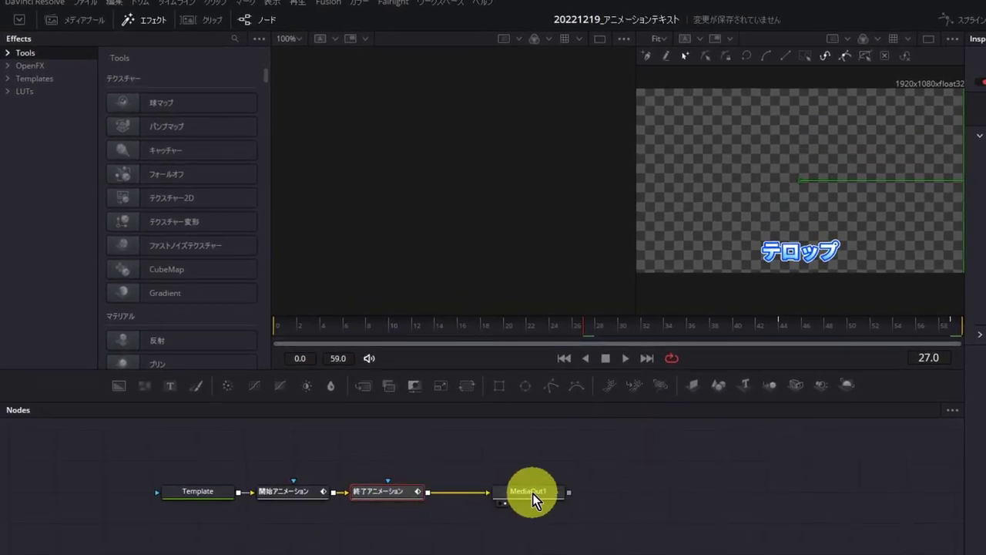
left_click_drag(532, 493, 605, 493)
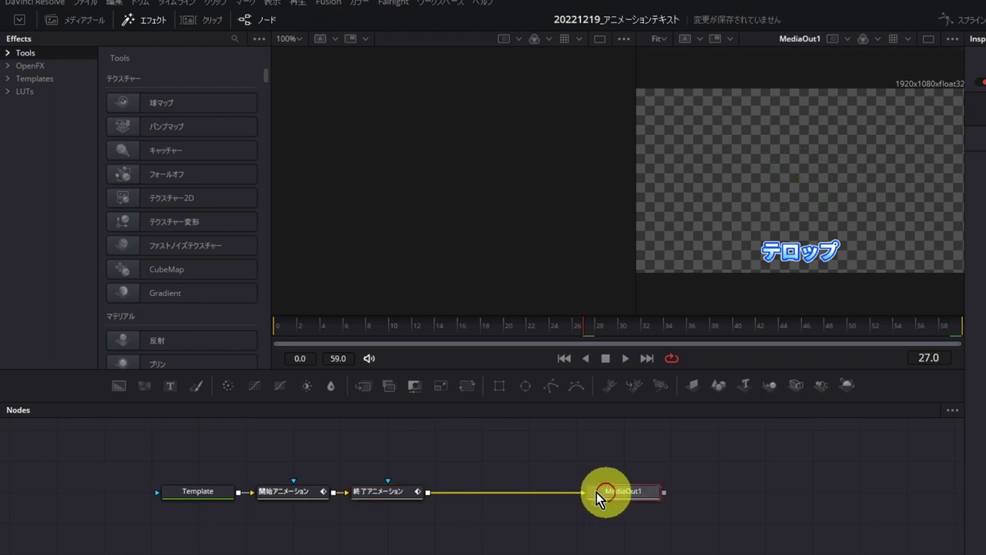
Step: Insert a キーフレームストレッチャー (Keyframe Stretcher) node from the その他 tools between 終了アニメーション and MediaOut1
left_click(401, 495)
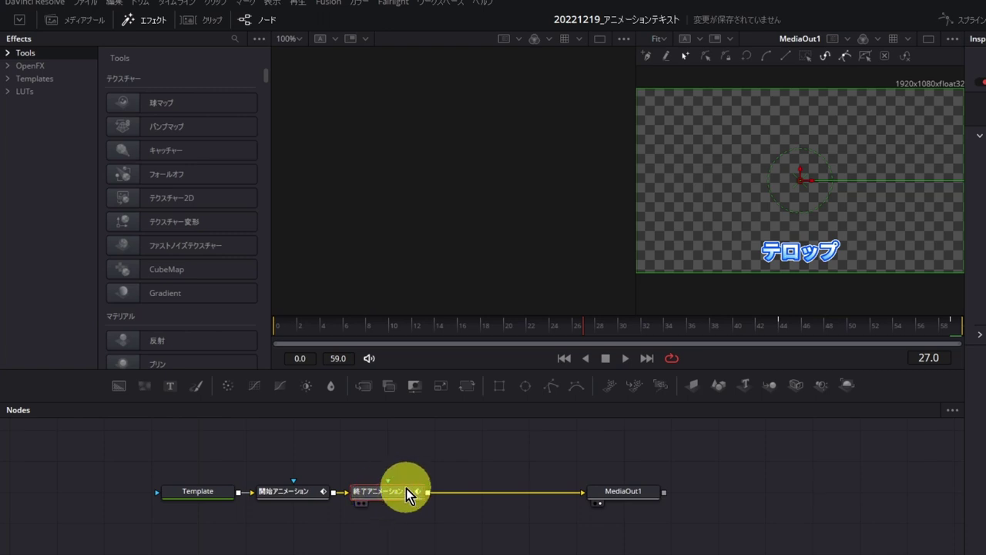
left_click(147, 23)
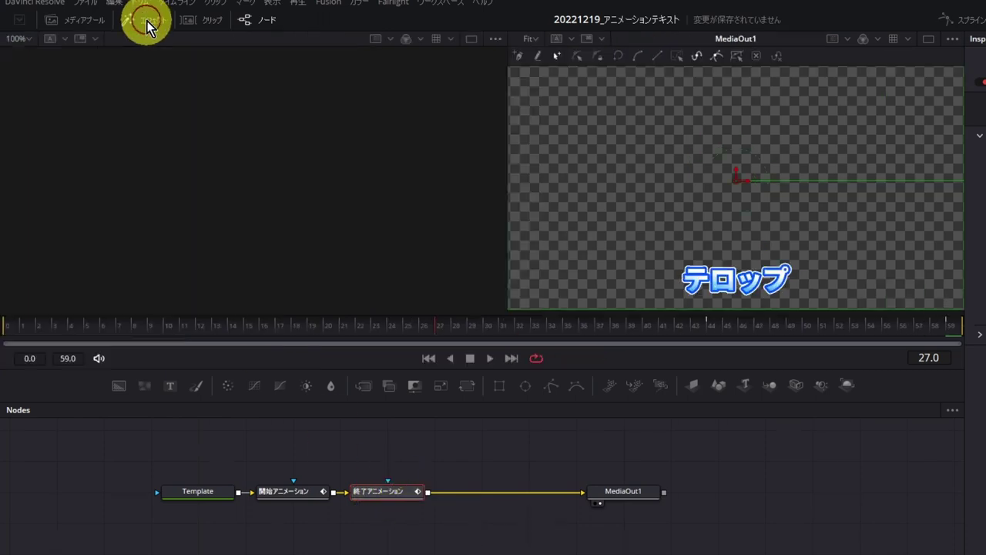
left_click(146, 23)
left_click(9, 53)
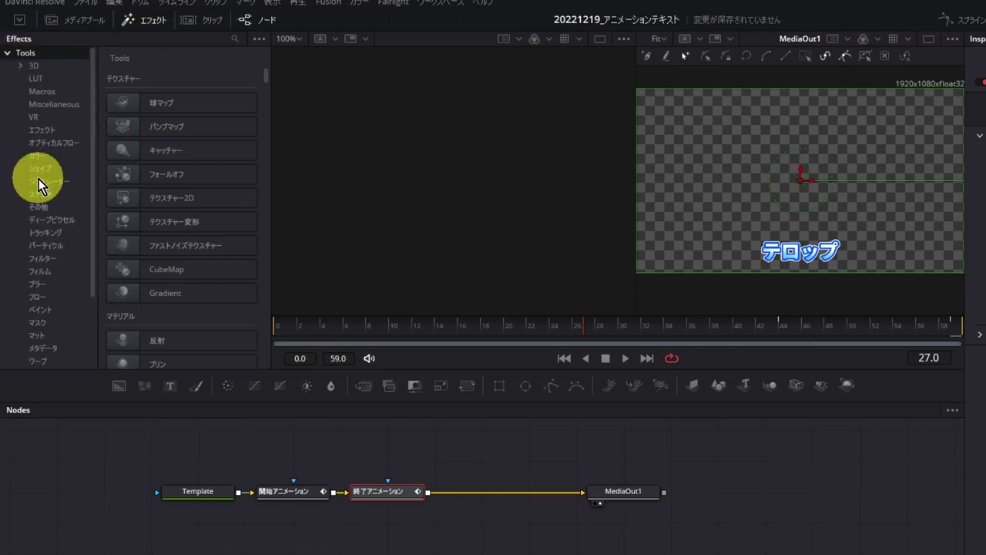
left_click(41, 207)
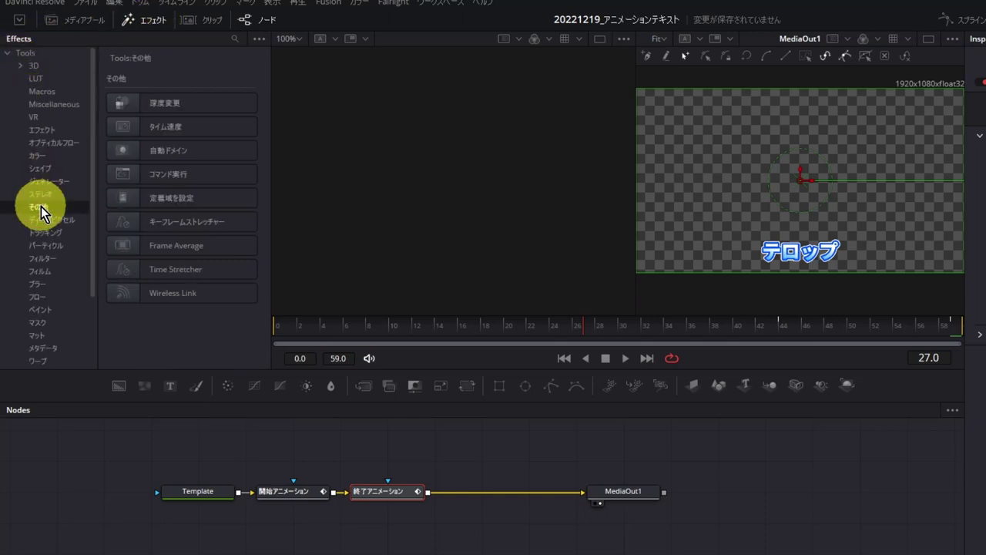
left_click(176, 222)
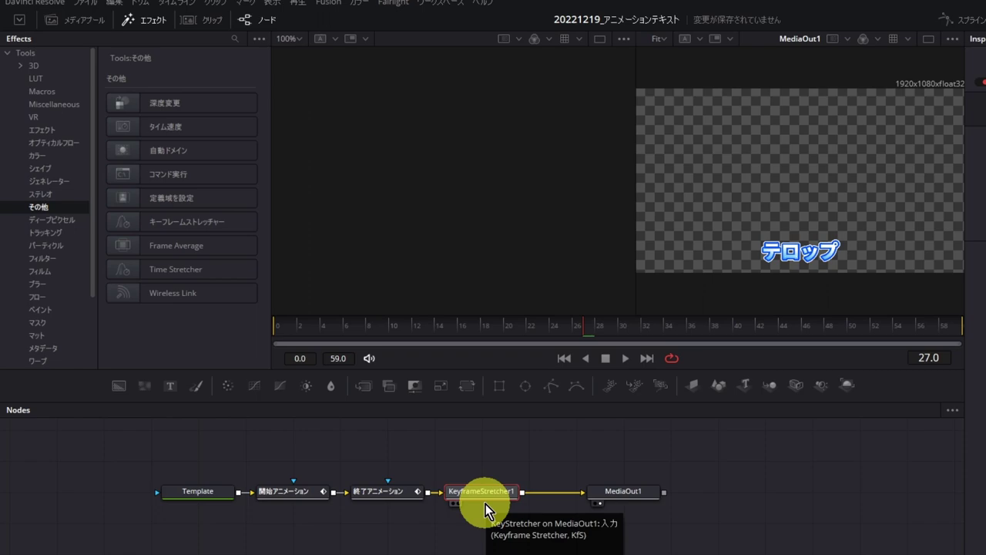
Step: Go to the last frame and set the Keyframe Stretcher's ソース終点 (source end) to 59
left_click(486, 499)
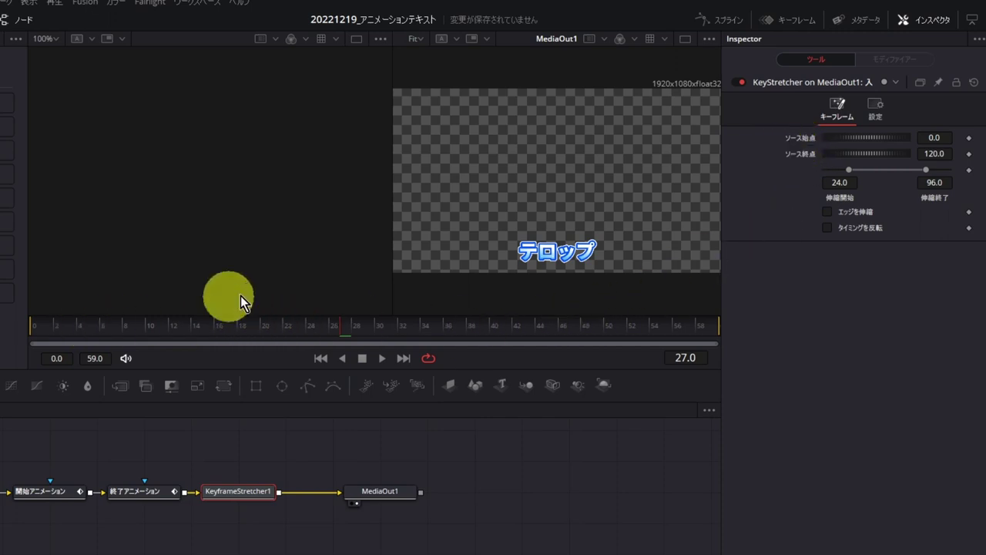
left_click(935, 136)
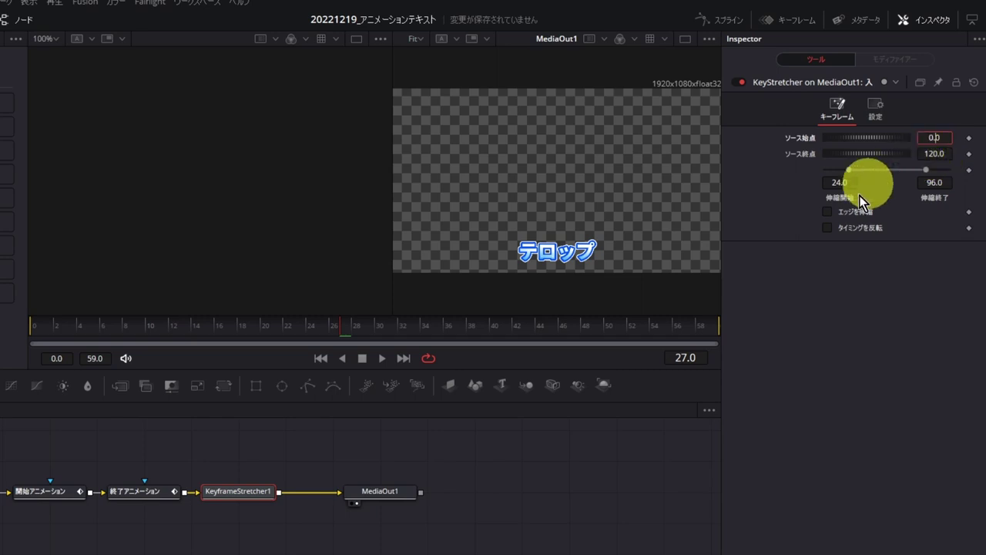
left_click(403, 357)
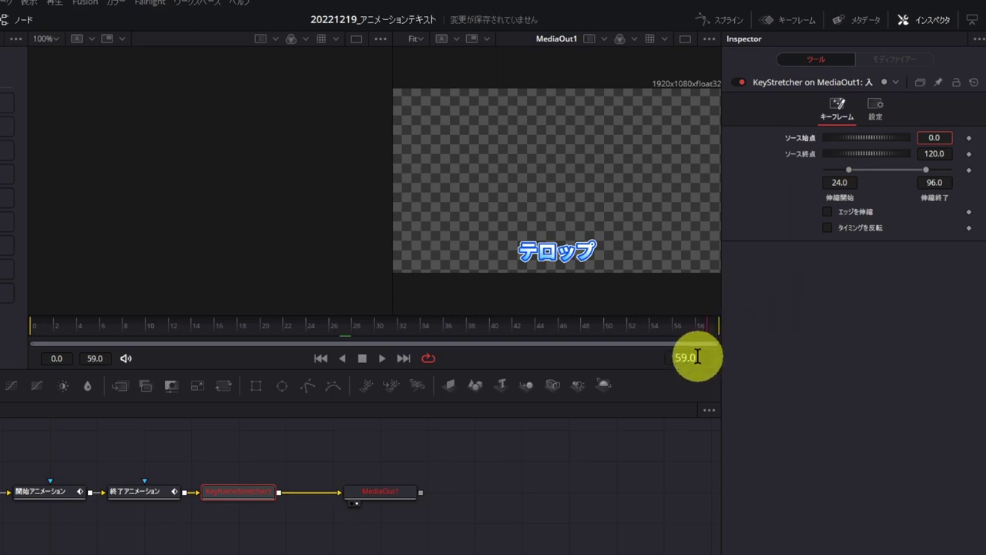
left_click(946, 153)
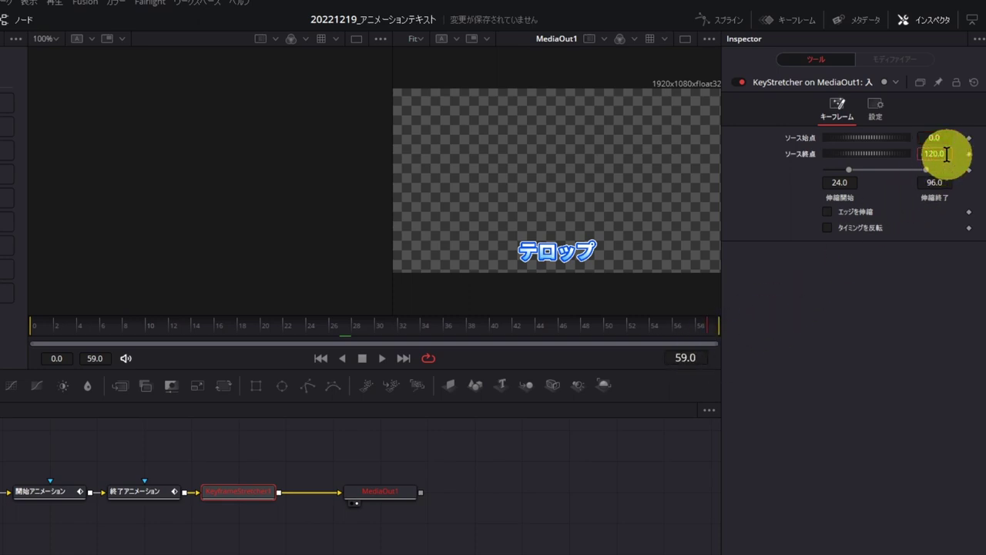
type("1")
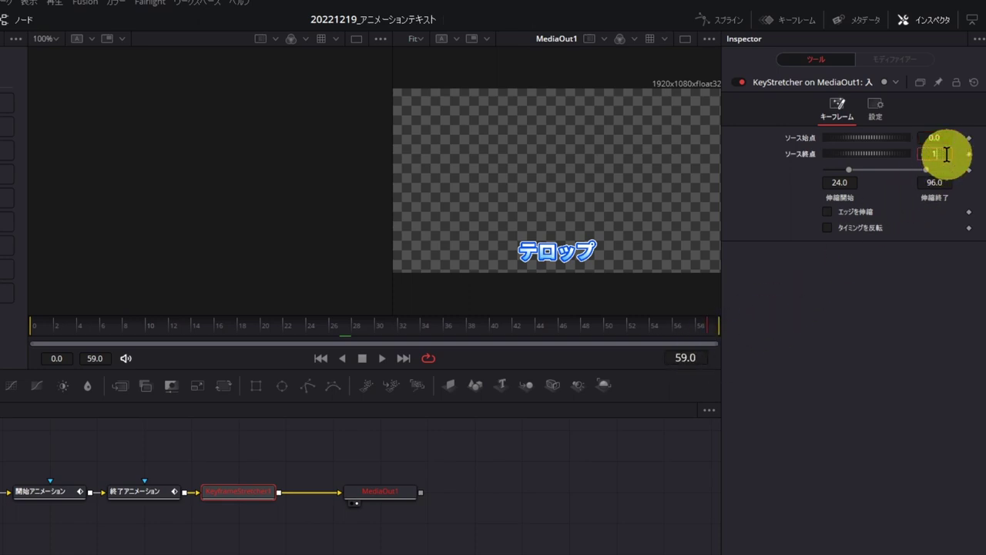
key("BackSpace")
type("59")
key("Tab")
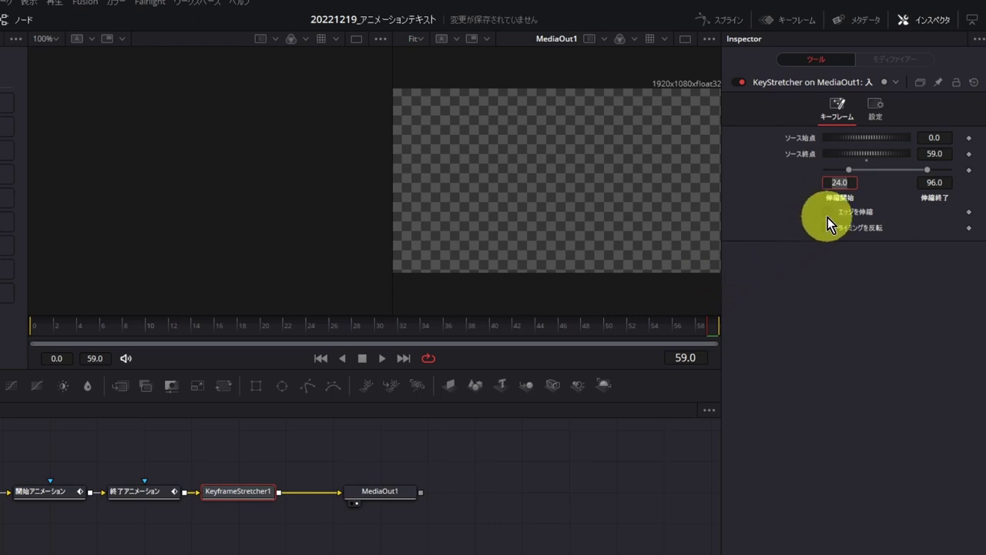
Step: Set the Keyframe Stretcher's 伸縮開始 (stretch start) to 15
double_click(848, 179)
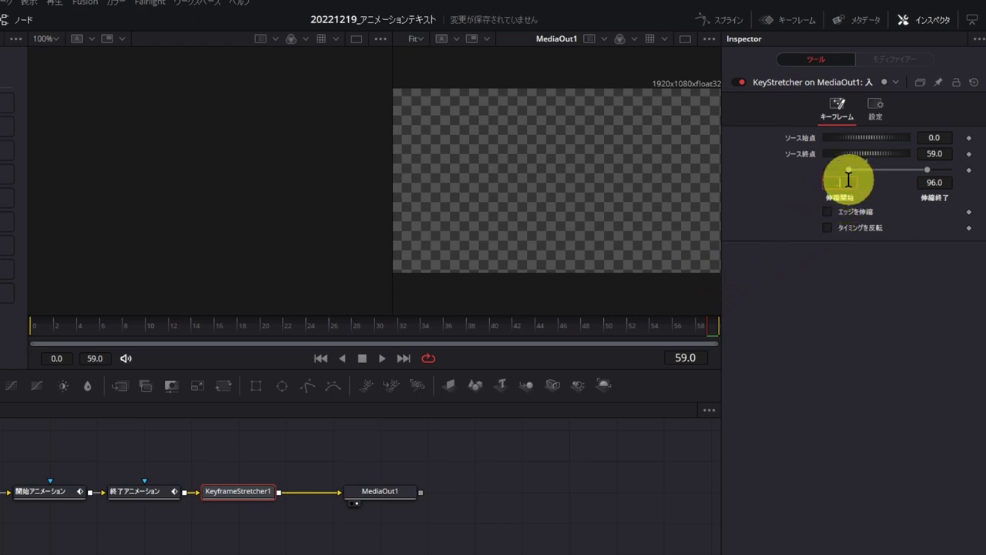
type("15")
key("Tab")
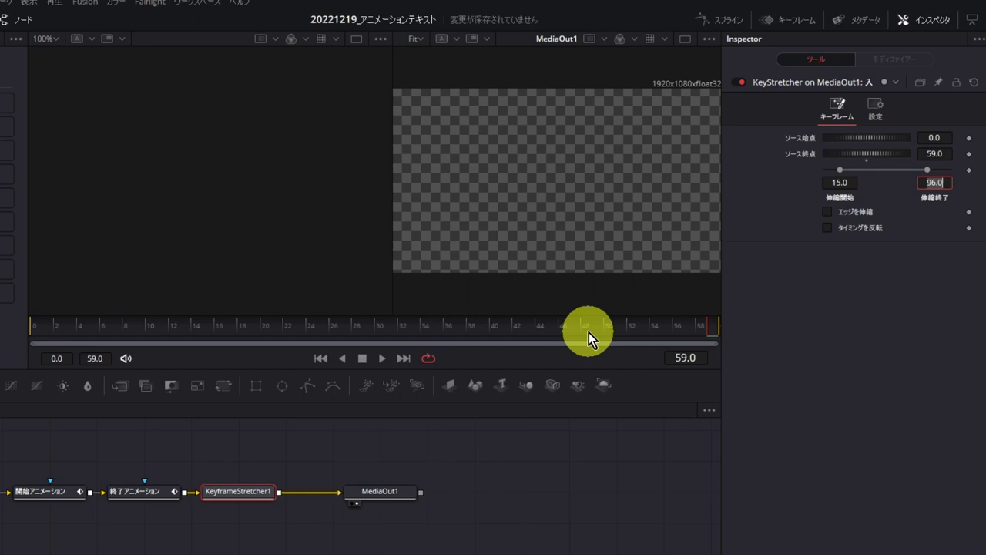
Step: Go back 15 frames from the last frame and set the Keyframe Stretcher's 伸縮終了 (stretch end) to 44
left_click(694, 357)
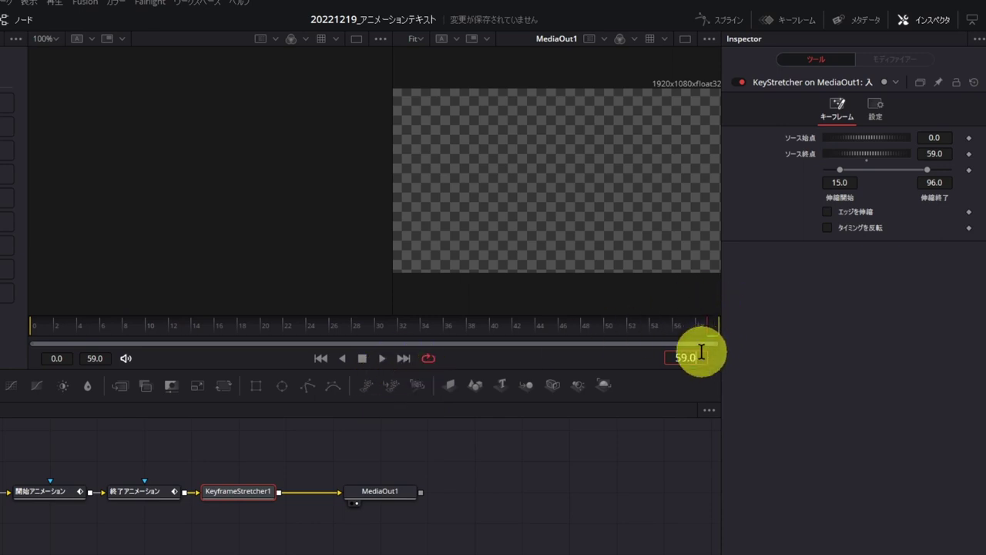
type("-15")
key("Return")
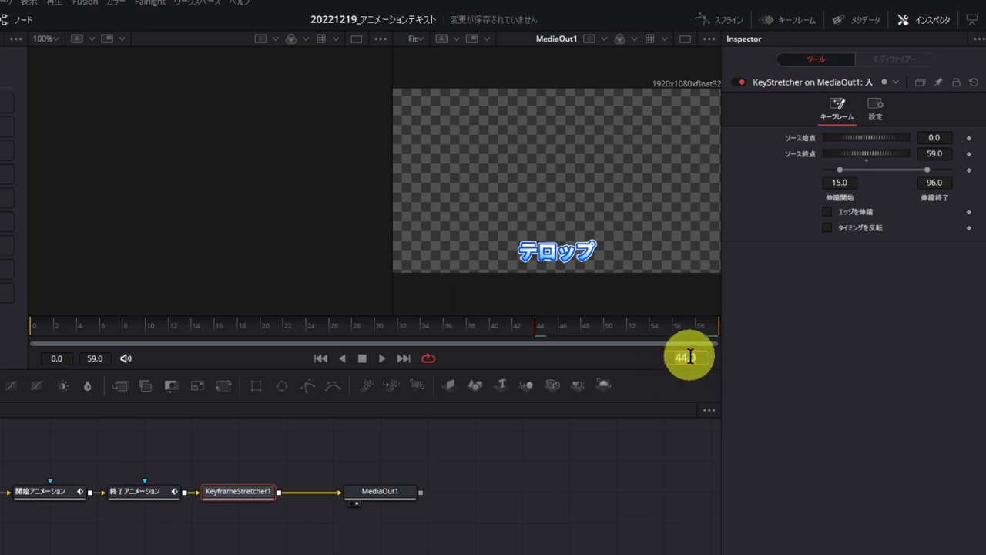
left_click(946, 183)
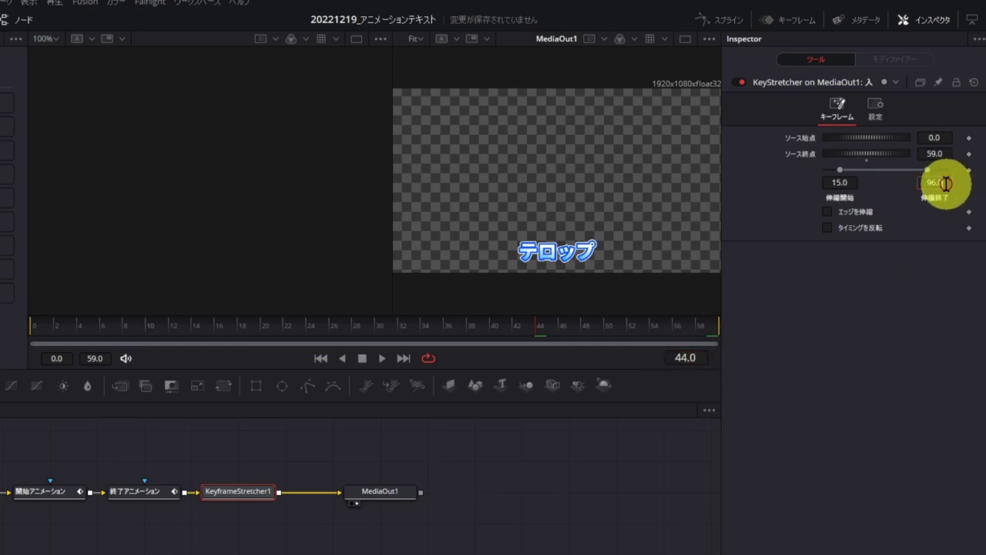
key("BackSpace")
key("BackSpace")
key("BackSpace")
key("BackSpace")
type("44")
key("Tab")
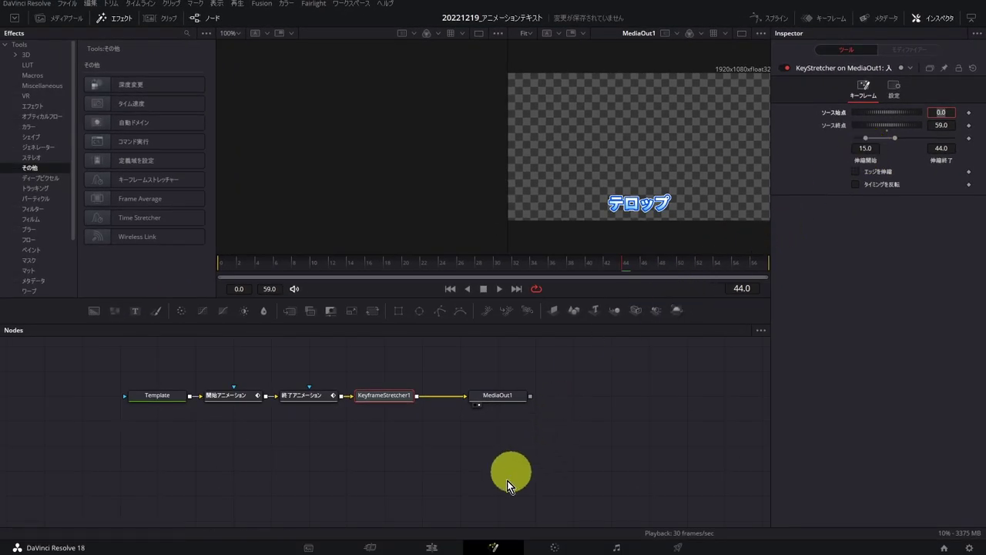
Step: On the Edit page, place a lengthened copy of the Text+ clip on V3 after the original and play it back
left_click(441, 548)
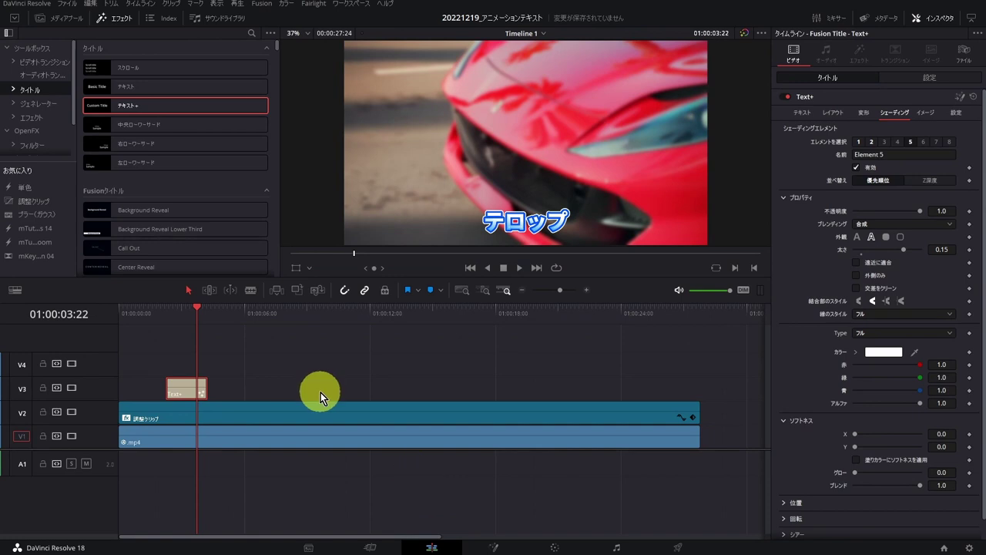
left_click(182, 385)
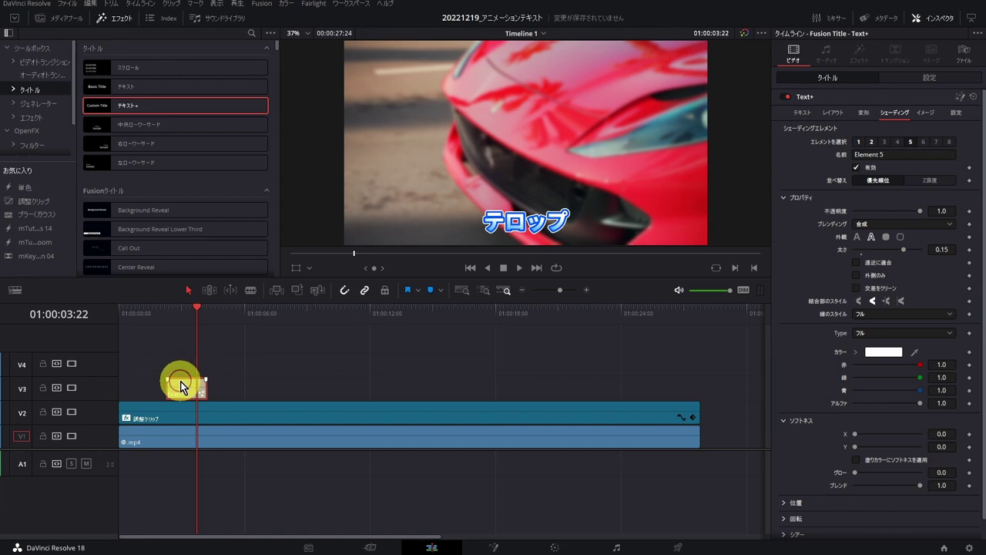
left_click_drag(258, 380, 379, 383)
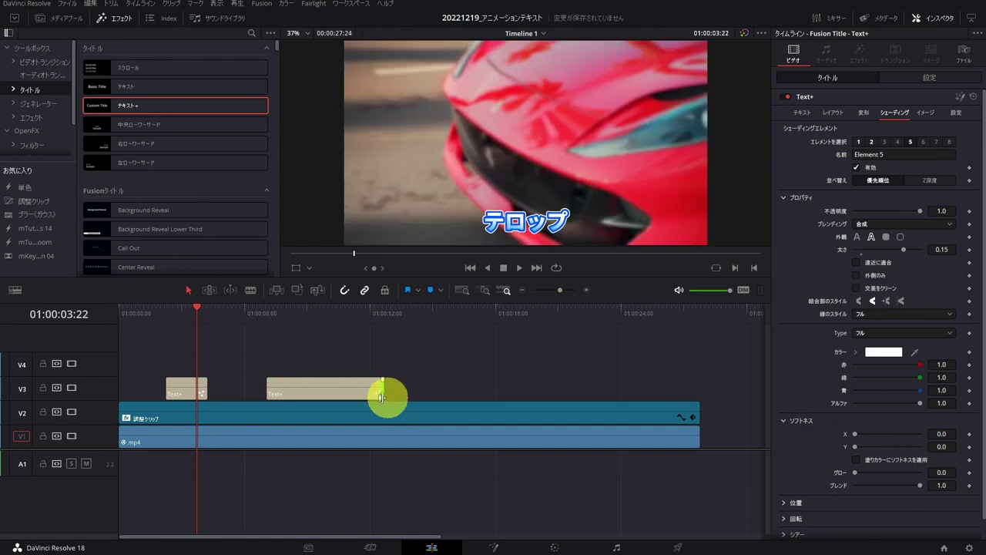
left_click(264, 312)
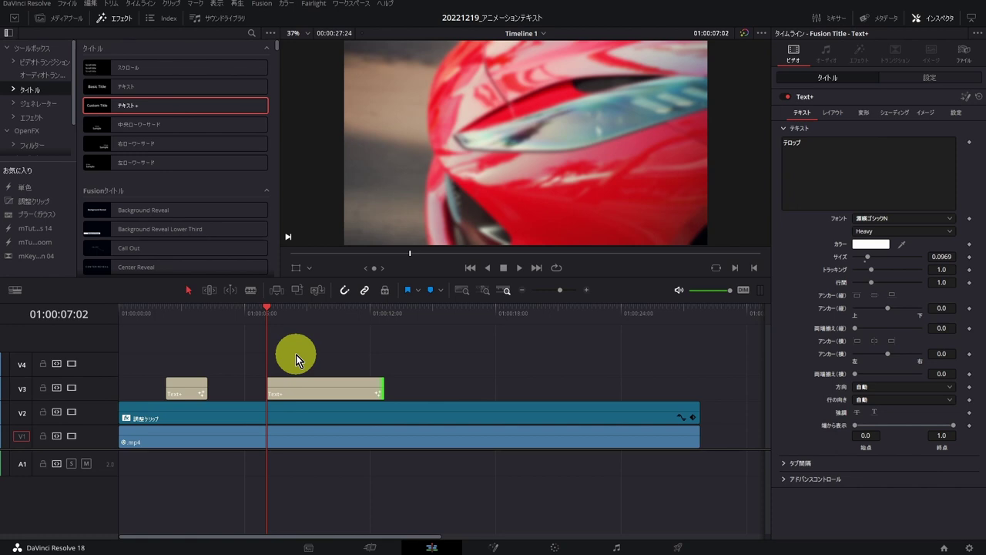
key("space")
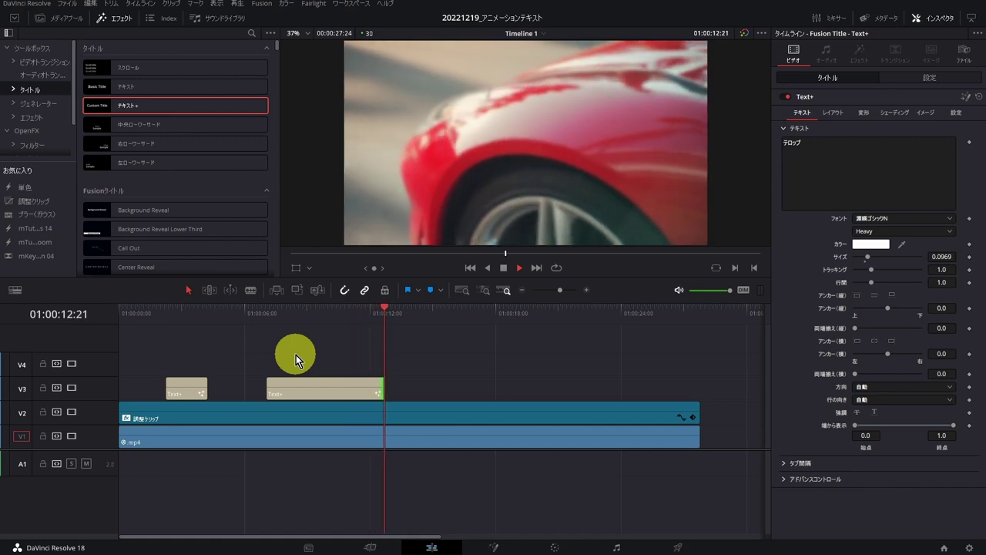
key("space")
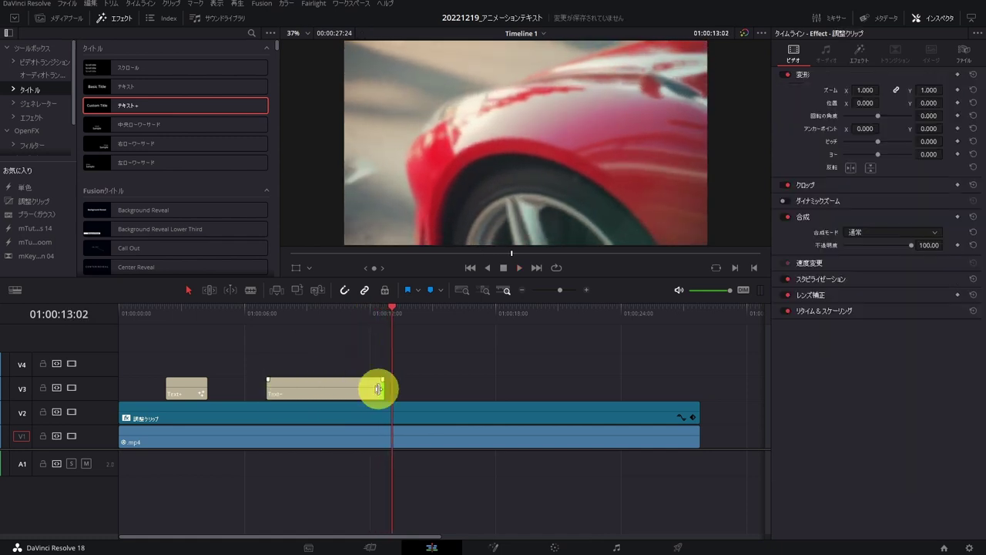
Step: Extend the copied Text+ clip and shift it farther along V3, and play it back from its start
left_click(379, 389)
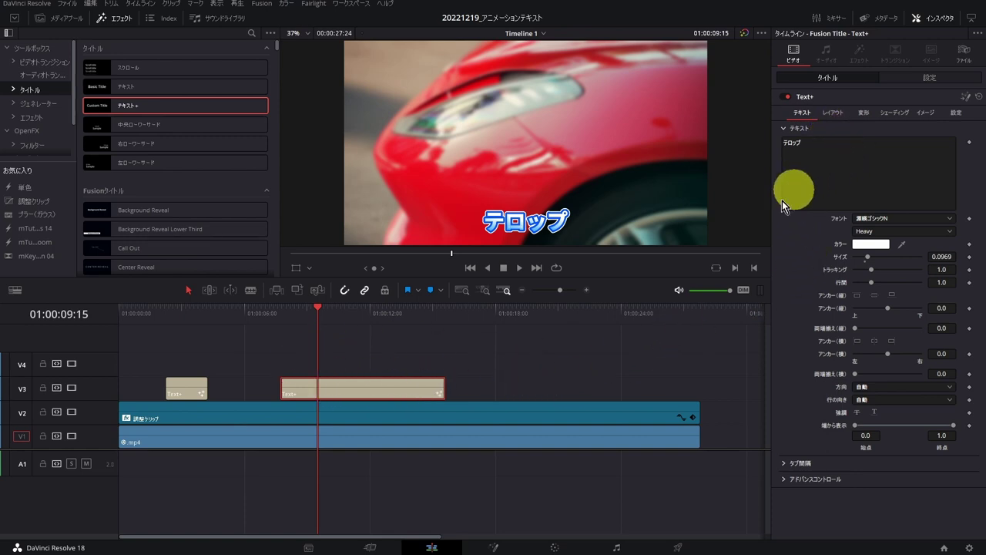
left_click(303, 323)
key("space")
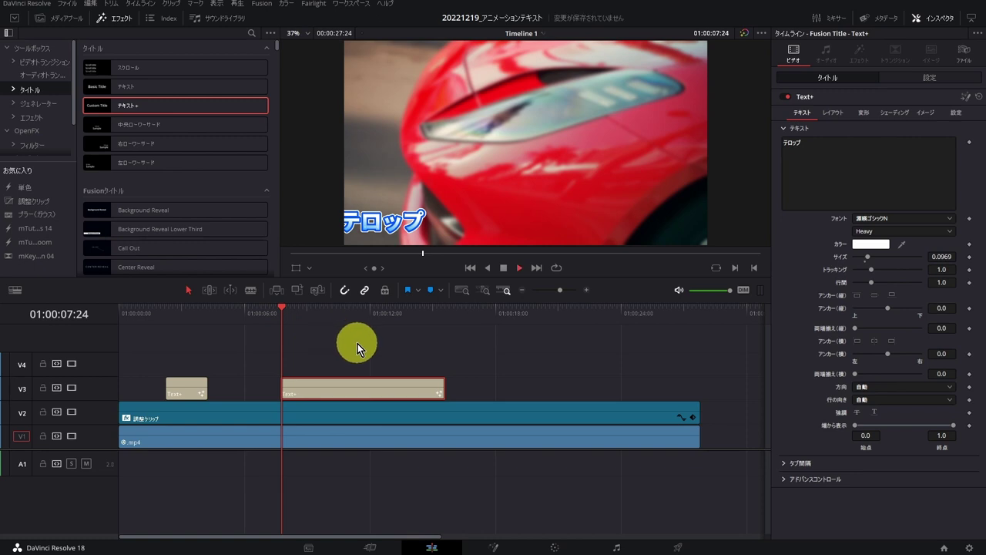
key("space")
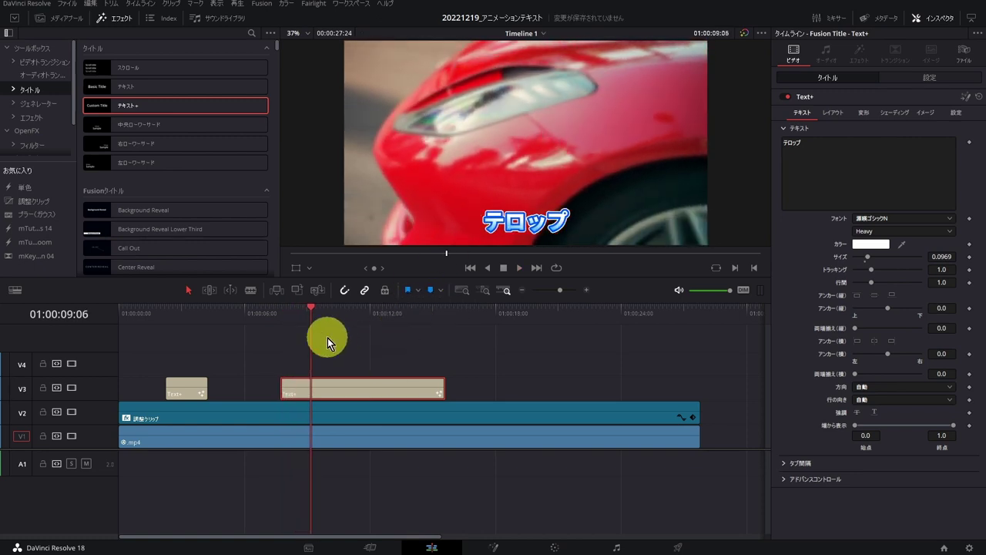
Step: Store the long Text+ clip from V3 in the media pool and place a copy from there near the end of V3
left_click(60, 17)
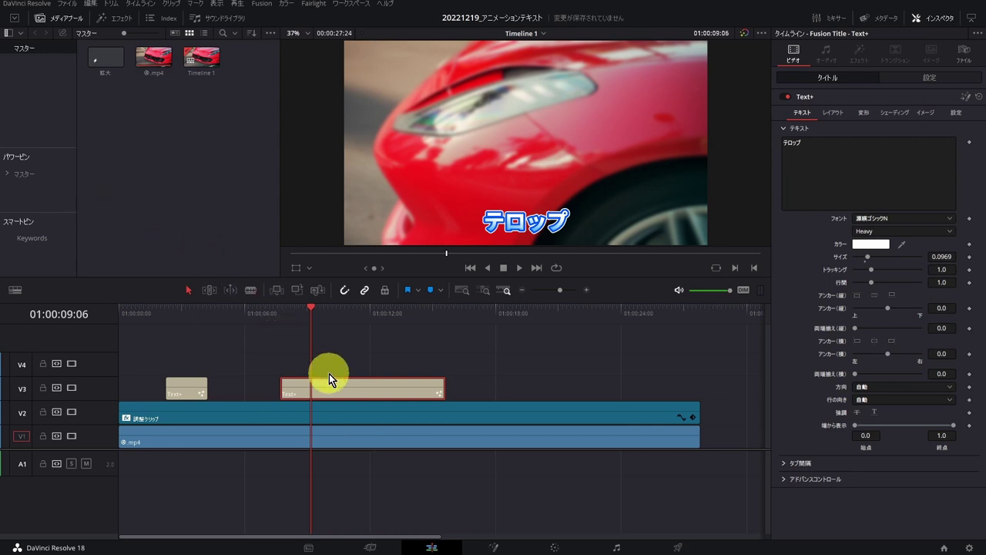
left_click_drag(329, 374, 128, 113)
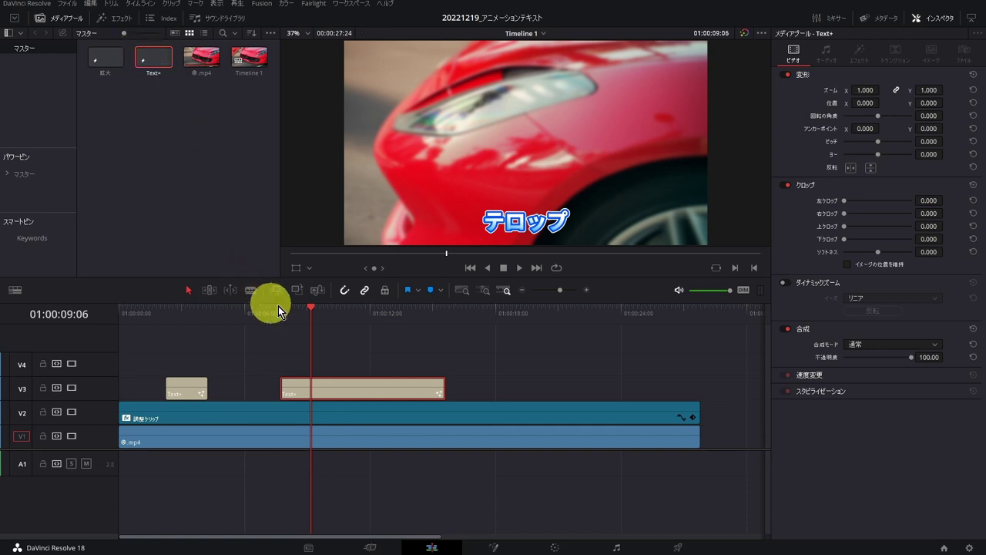
left_click_drag(153, 63, 582, 390)
left_click(544, 317)
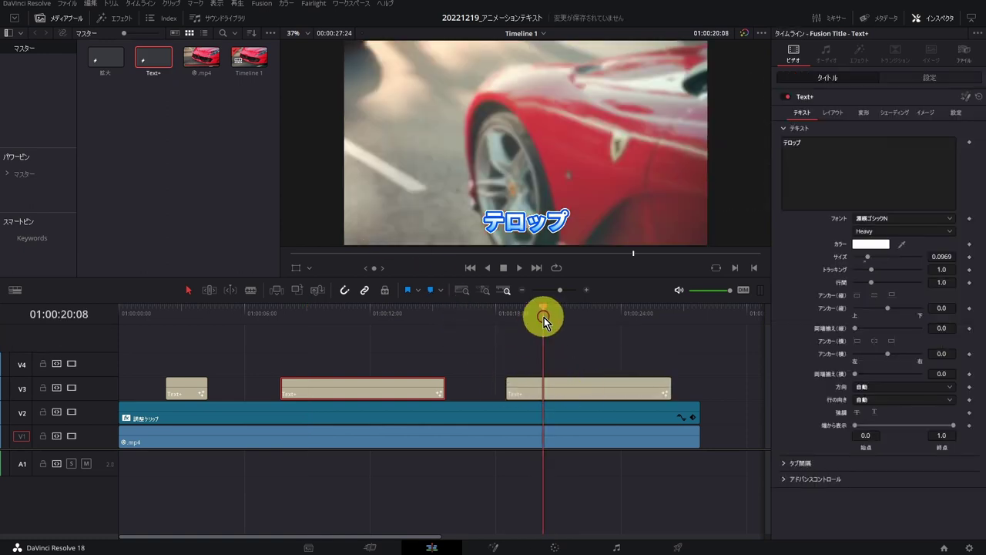
Step: Review the new Text+ copy's text outline shading, set its layout center Y to 0.14, and play it back
left_click(626, 393)
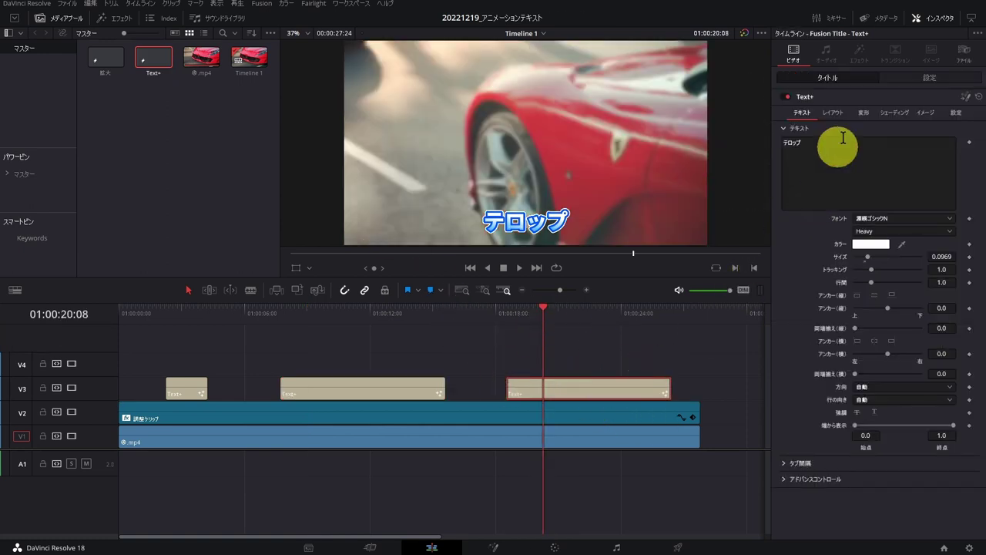
left_click(892, 113)
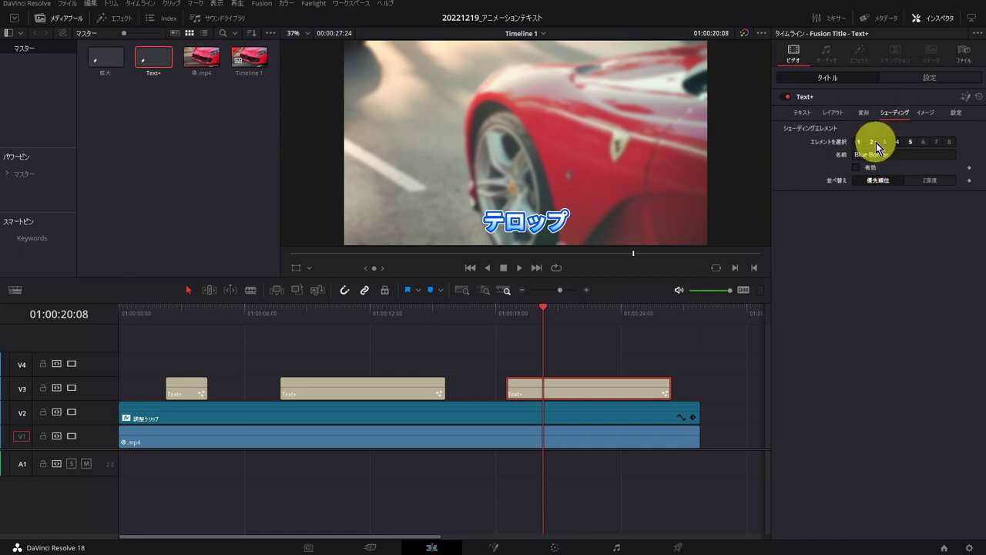
left_click(871, 141)
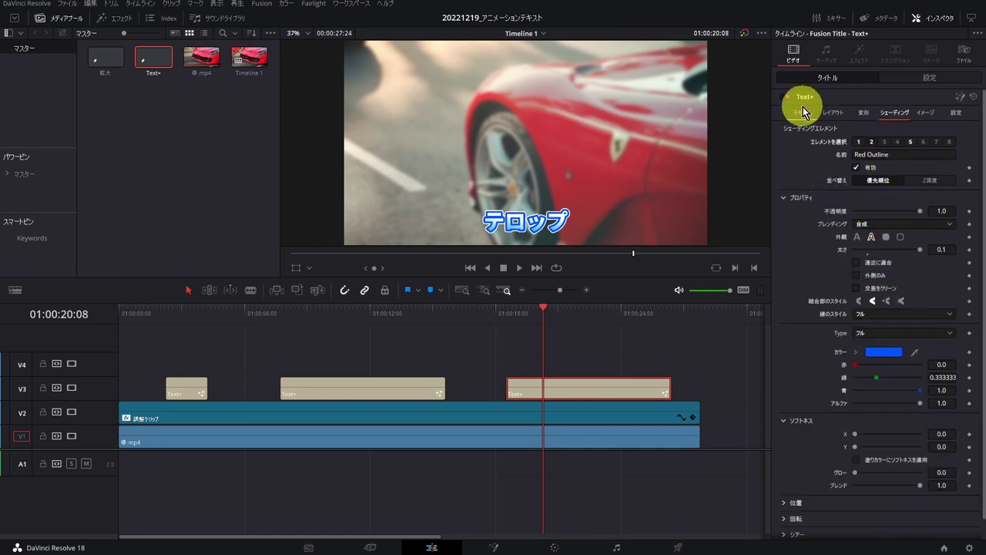
left_click(833, 112)
mouse_move(940, 151)
left_mouse_down()
mouse_move(912, 164)
mouse_move(981, 154)
mouse_move(947, 154)
left_mouse_up()
key("space")
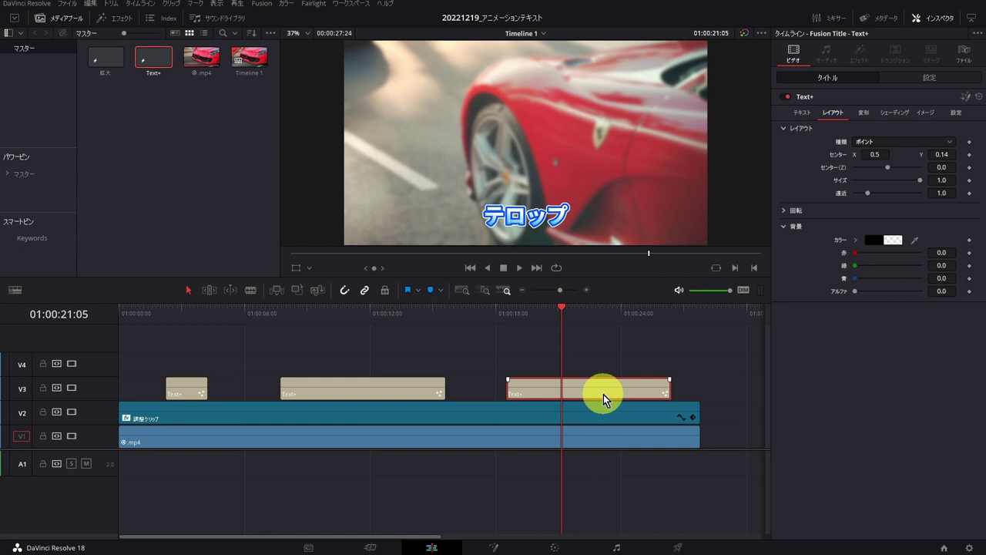
Step: In Fusion, enable motion blur on the 終了アニメーション node and check the effect from frame 54 to 56
key("shift+5")
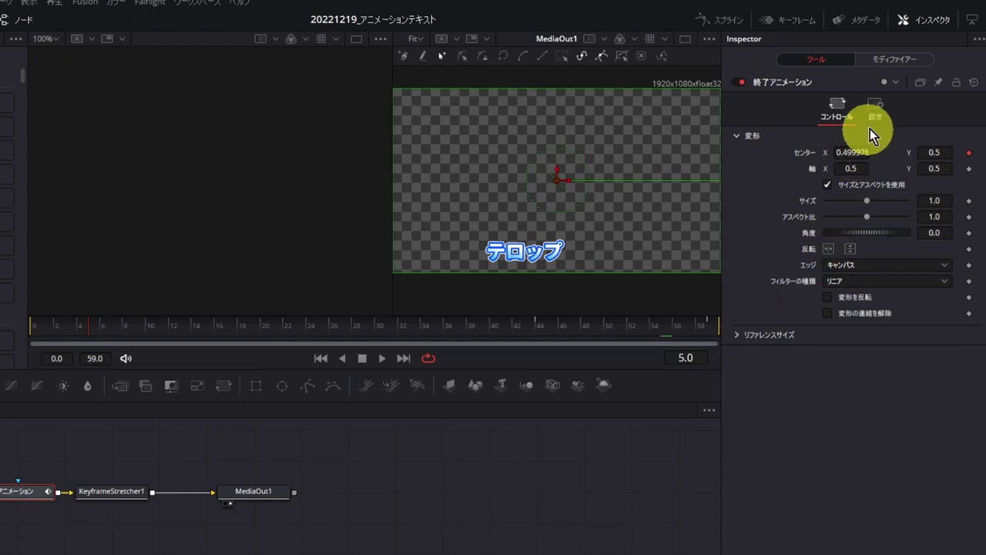
left_click(873, 108)
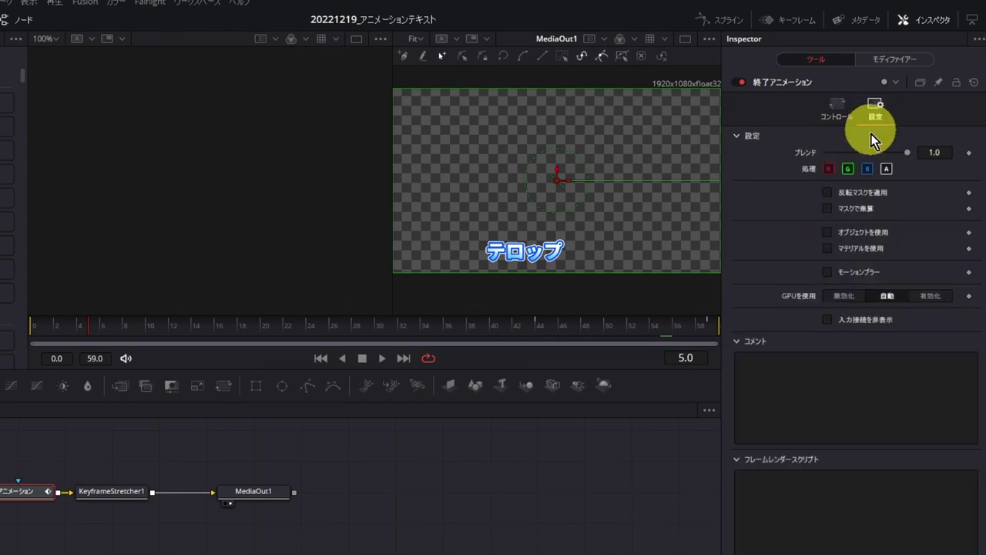
left_click(829, 273)
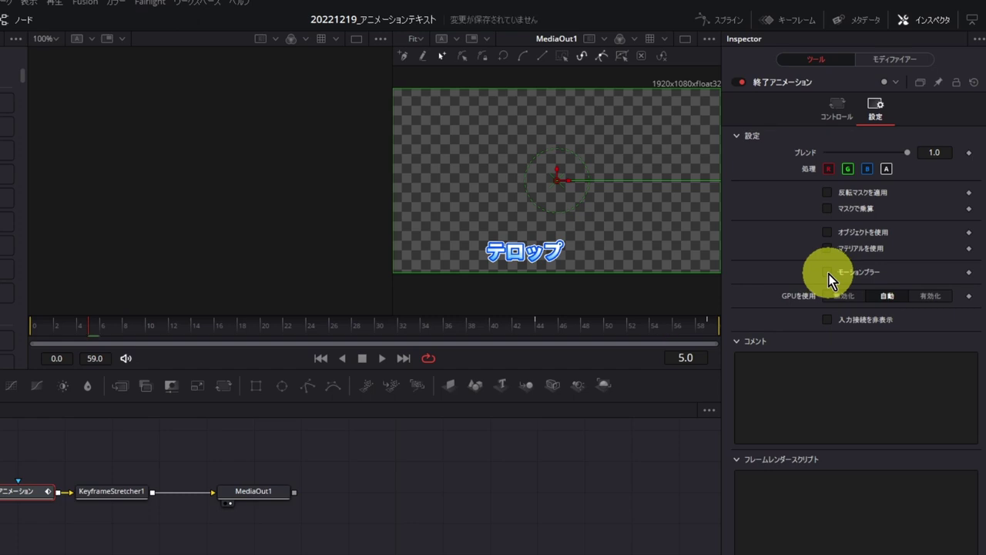
left_click(829, 273)
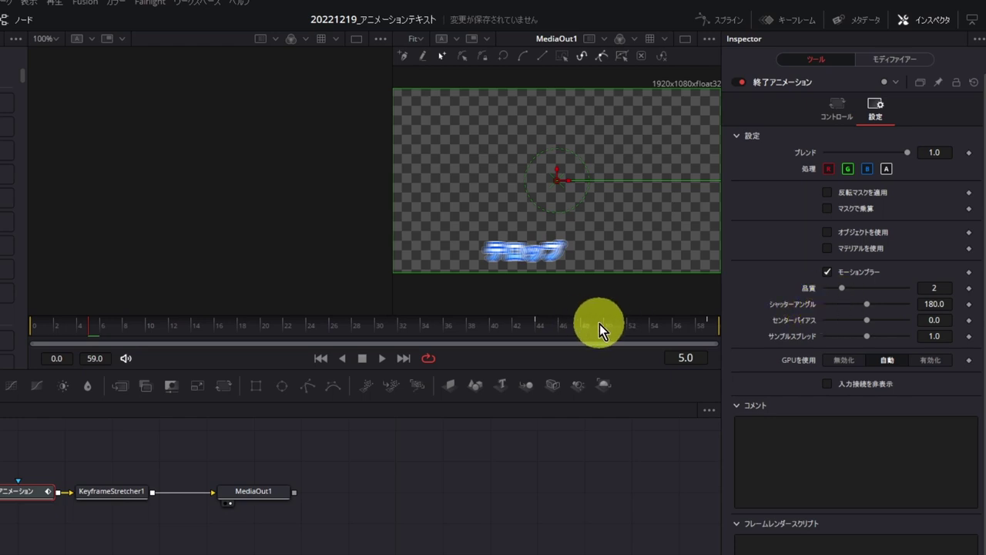
left_click(653, 322)
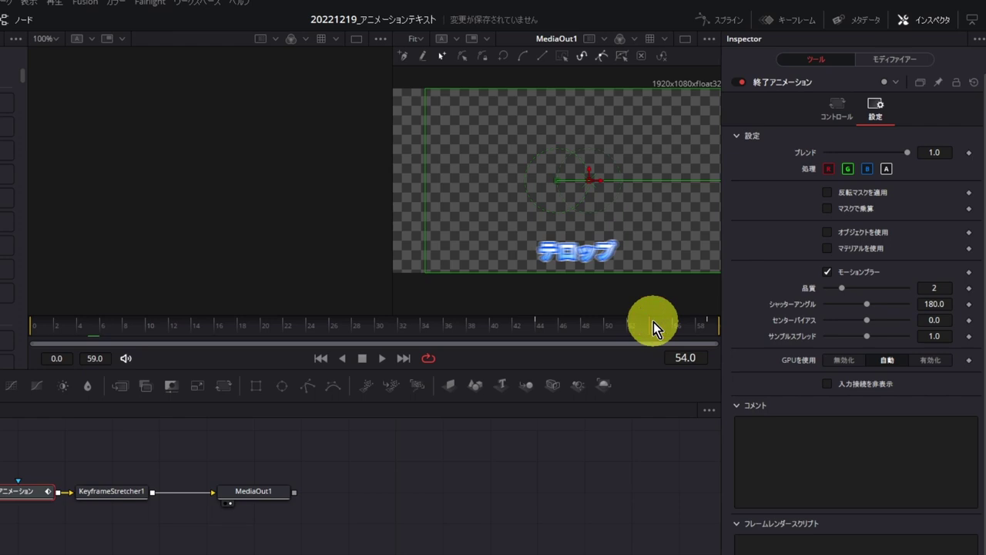
left_click(672, 319)
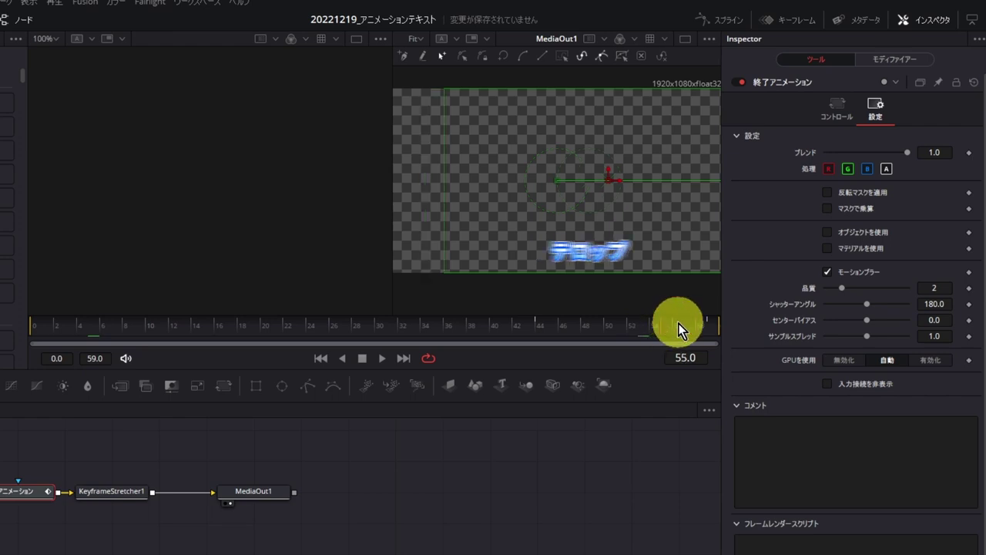
left_click(675, 322)
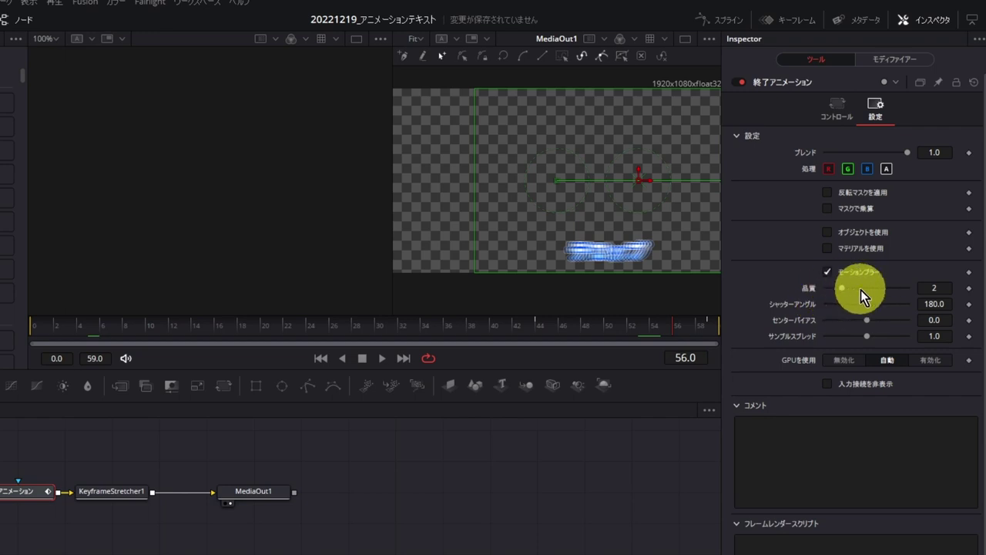
Step: Compare motion blur quality (品質) values between 2 and 6 and settle on 4
left_click_drag(861, 289, 856, 289)
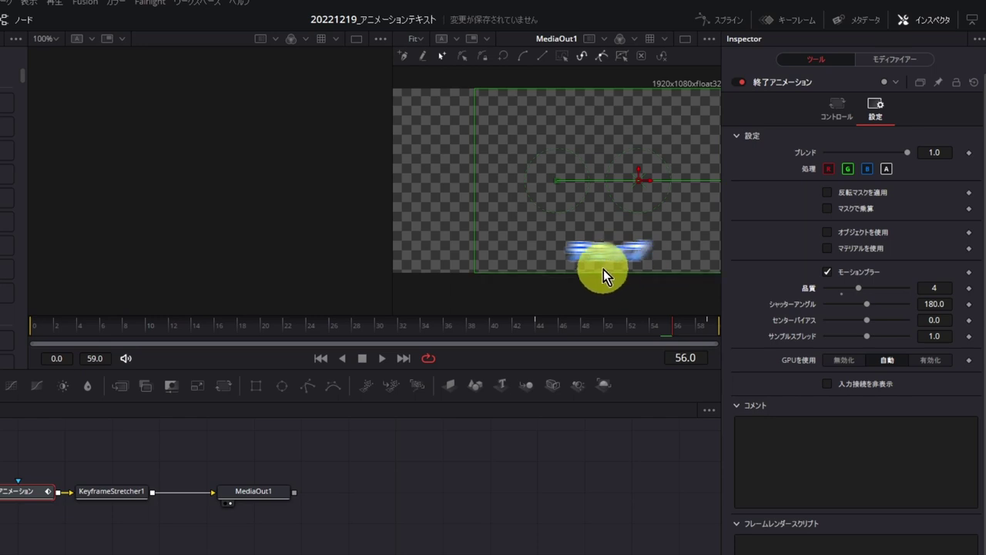
left_click_drag(859, 287, 881, 286)
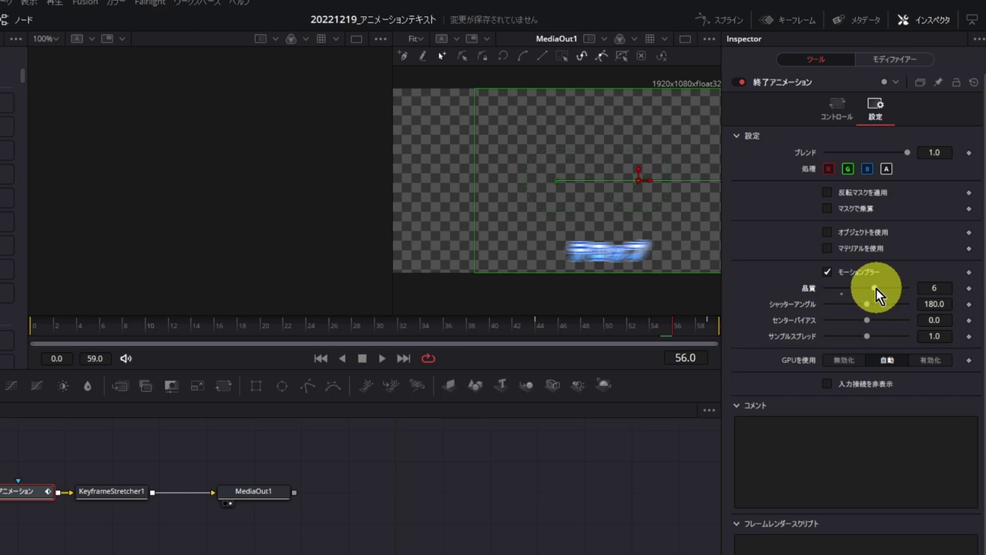
left_click(850, 289)
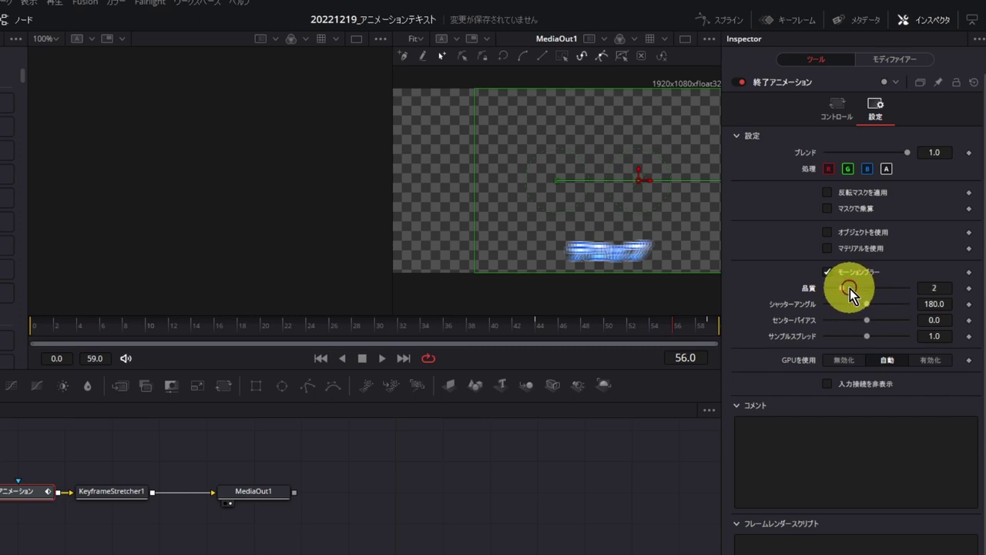
left_click(854, 288)
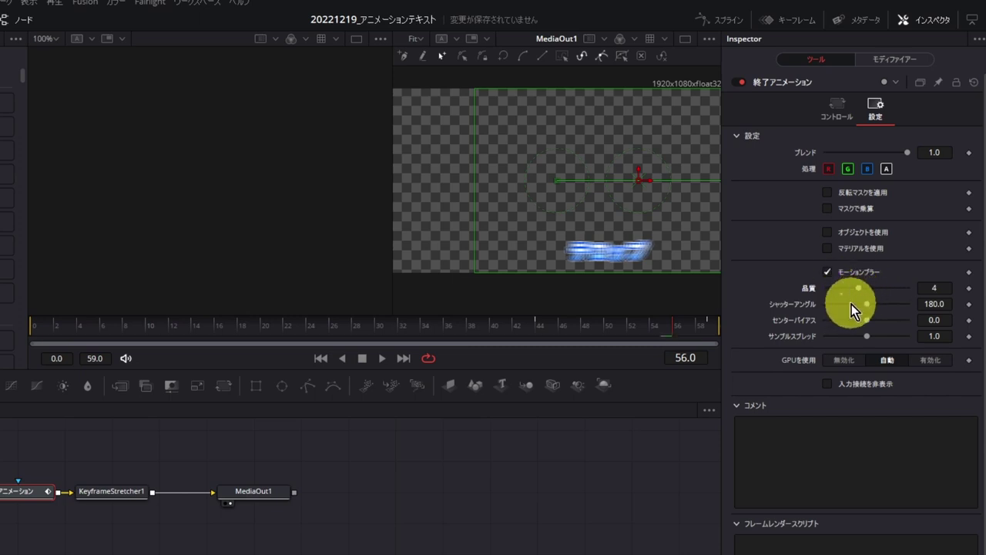
Step: Set the motion blur's シャッターアングル (shutter angle) to 120 and play the animation back
mouse_move(836, 308)
left_mouse_down()
mouse_move(865, 310)
mouse_move(852, 312)
left_mouse_up()
left_click(942, 302)
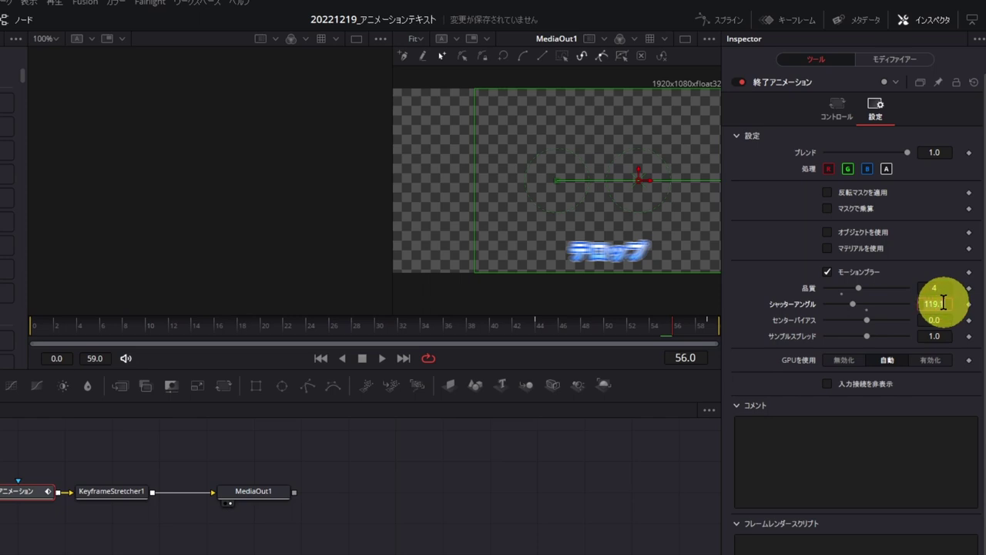
type("120")
key("Tab")
left_click(363, 456)
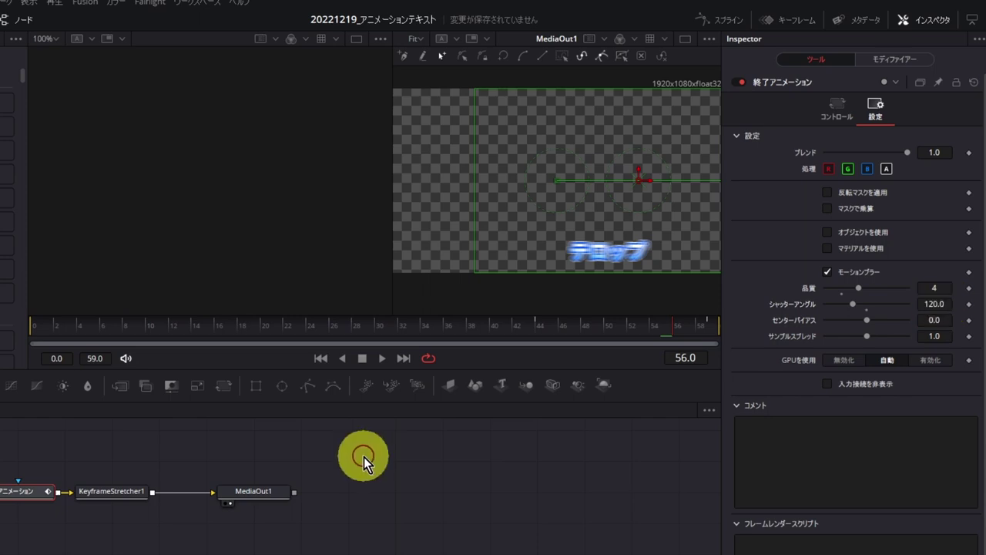
left_click(385, 358)
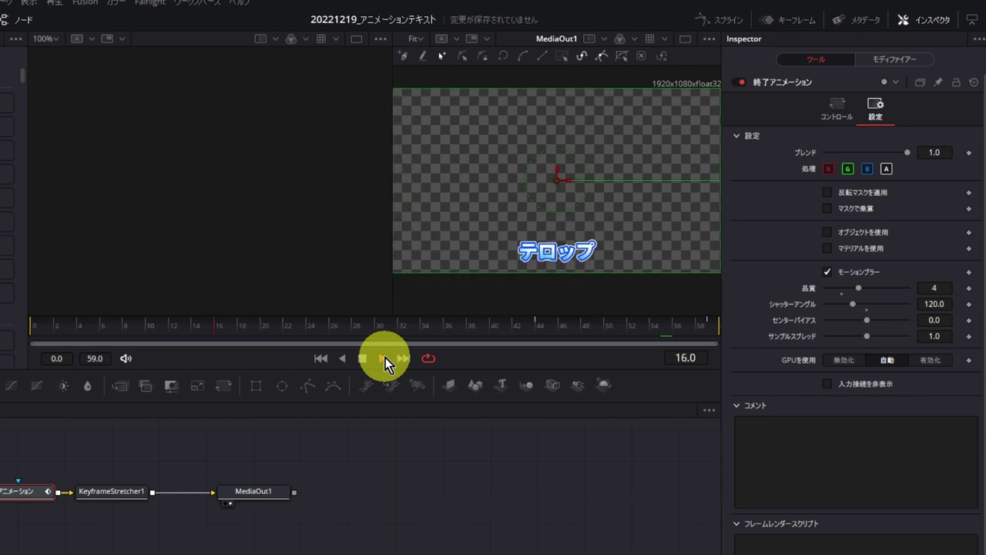
left_click(385, 358)
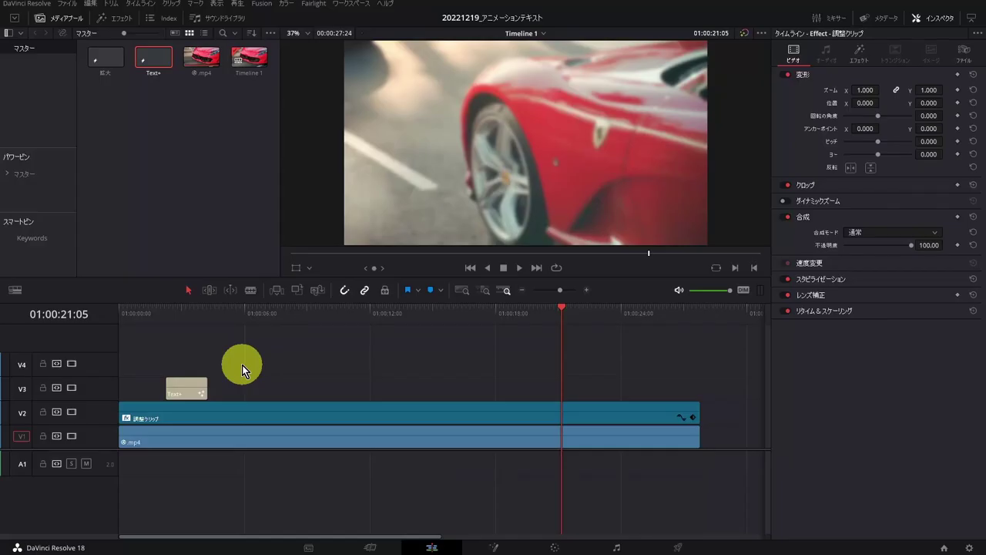
Step: On the Edit page, duplicate the short Text+ clip farther along V3 and park the playhead over the copy
left_click(186, 333)
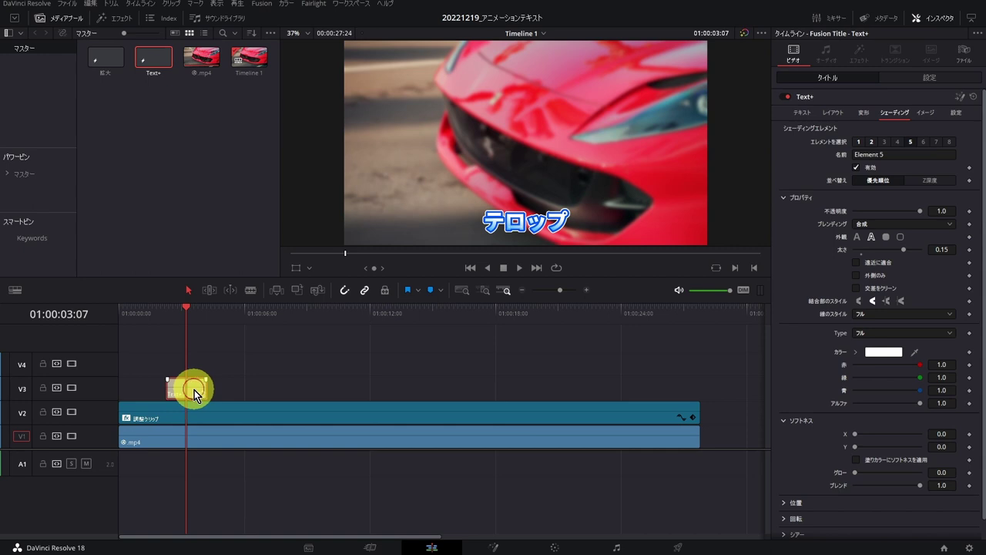
left_click_drag(194, 389, 284, 390)
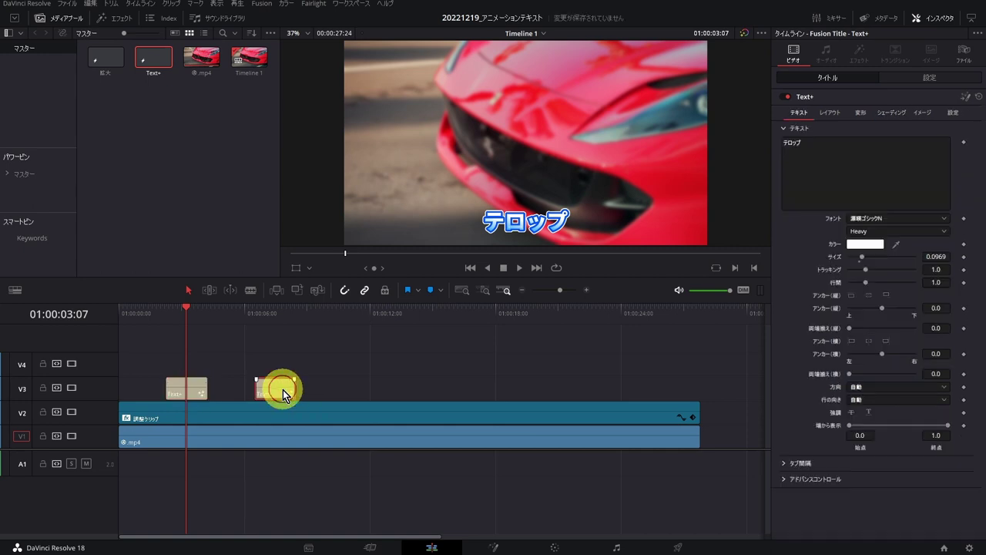
left_click(281, 314)
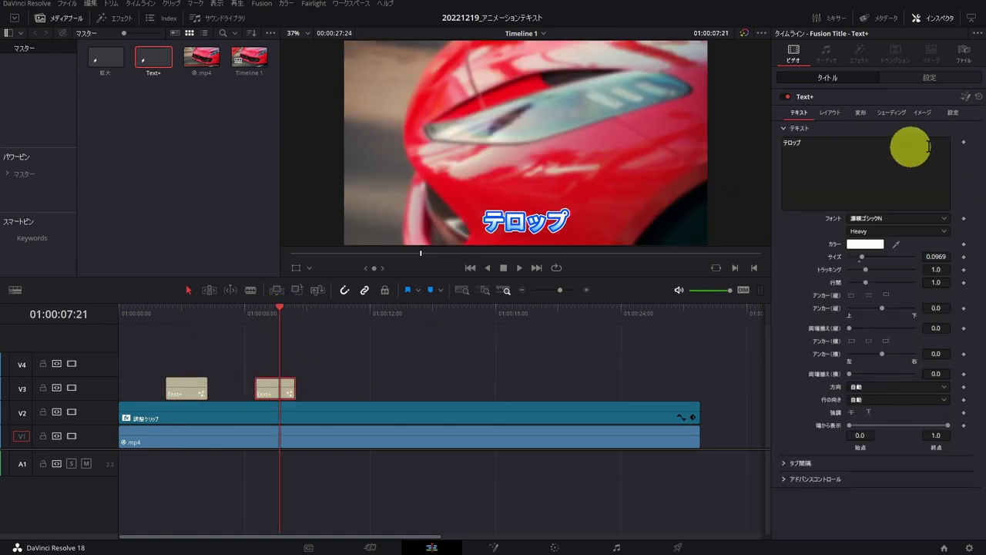
Step: Open the copied Text+ clip in Fusion and delete its 開始アニメーション and 終了アニメーション nodes
left_click(970, 104)
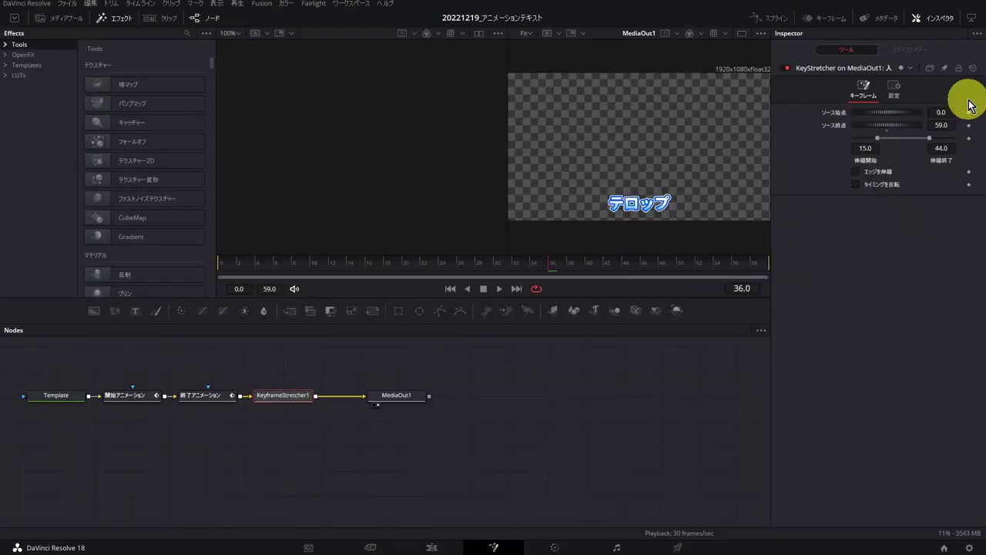
left_click(141, 399)
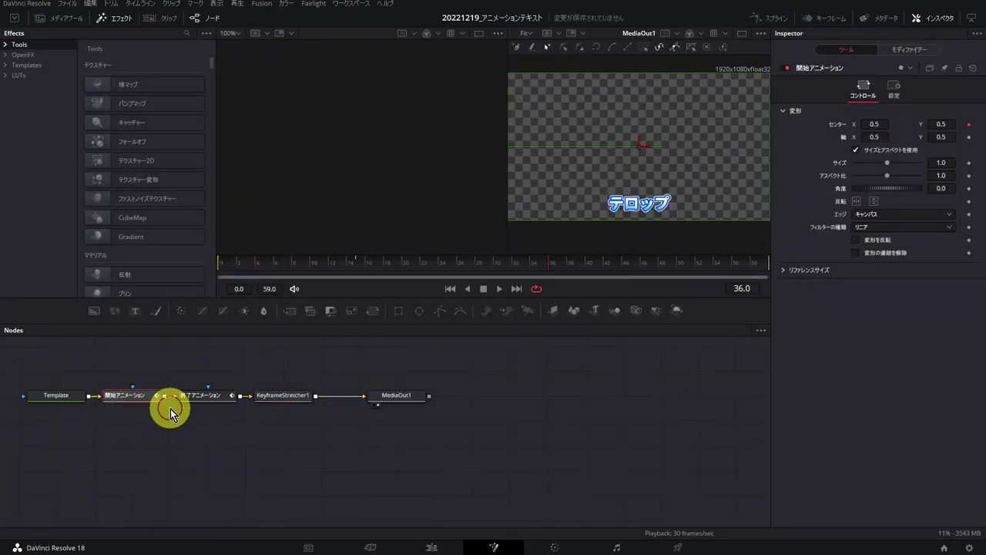
left_click(204, 400)
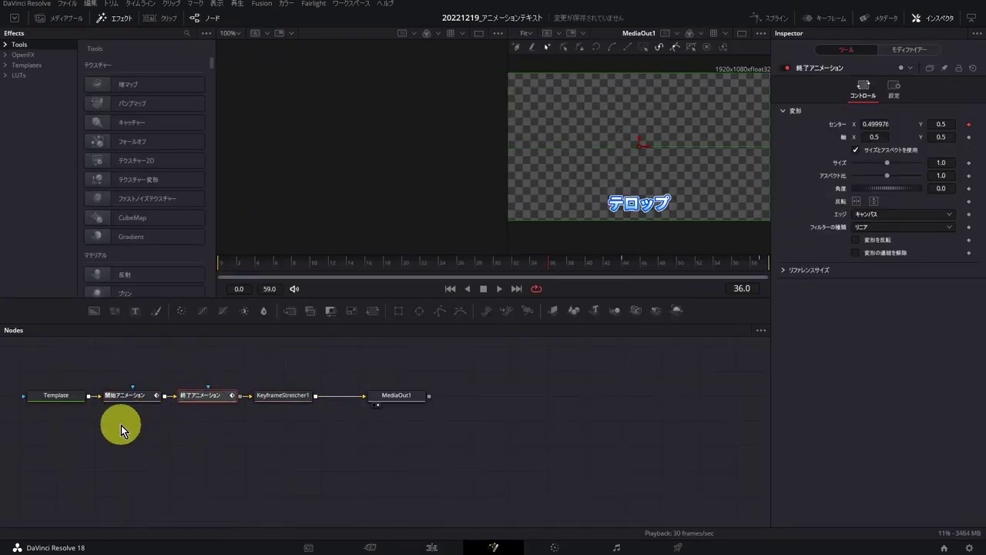
left_click_drag(121, 425, 212, 351)
key("Delete")
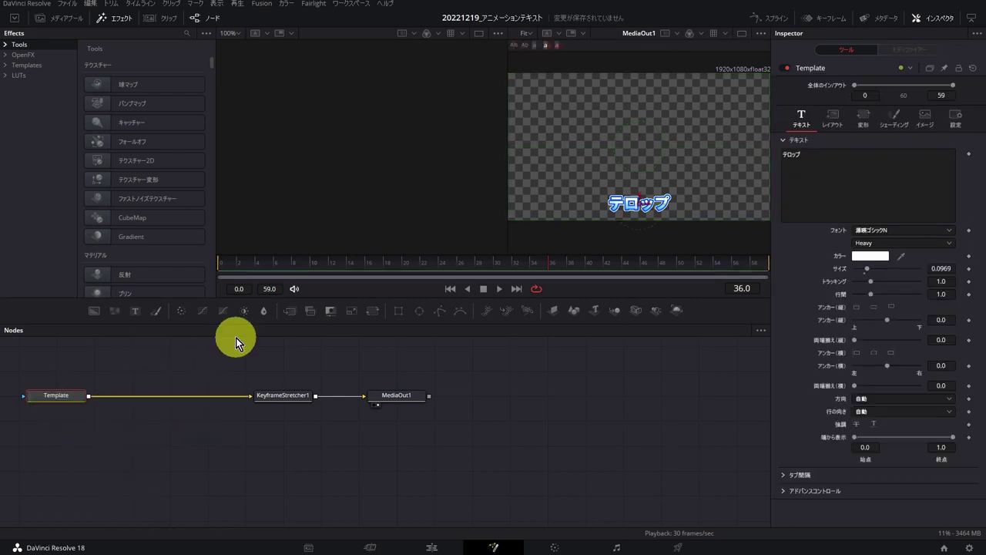
Step: Insert a Transform node after Template and rename it 開始アニメーション
left_click(372, 316)
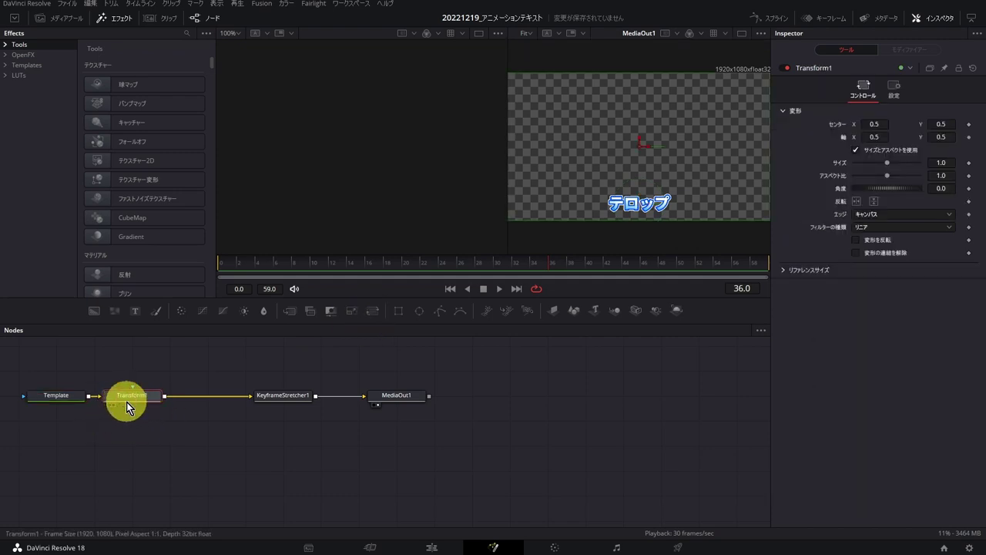
key("F2")
type("開始アニメーション")
key("Return")
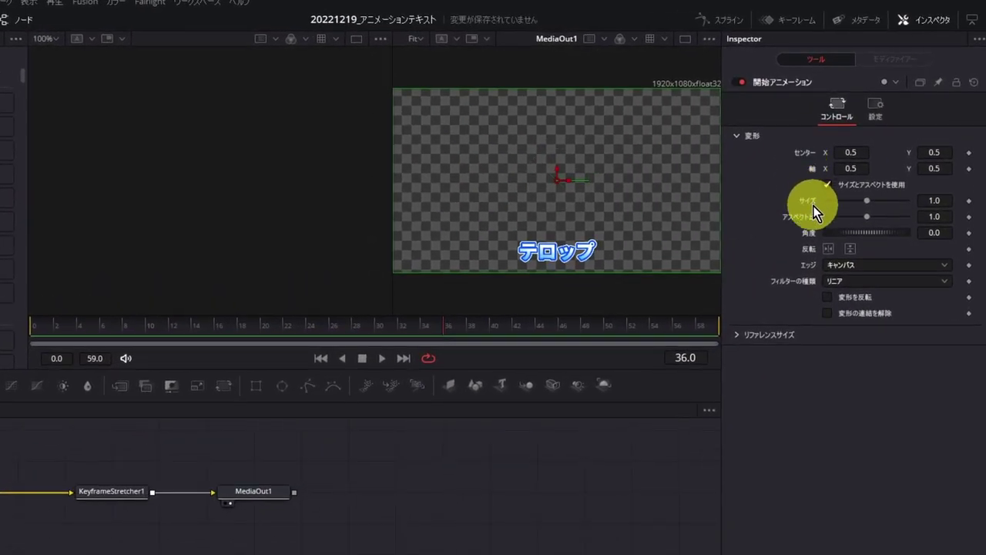
Step: Keyframe the 開始アニメーション node's サイズ (size) at 0.0 on frame 0 and 1.0 on frame 15, and play the animation
left_click(316, 362)
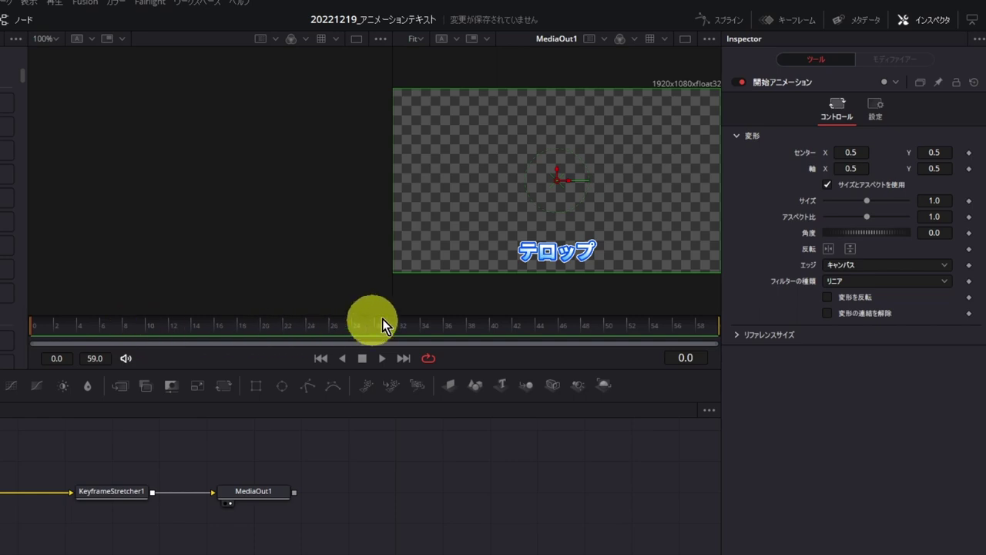
left_click(969, 200)
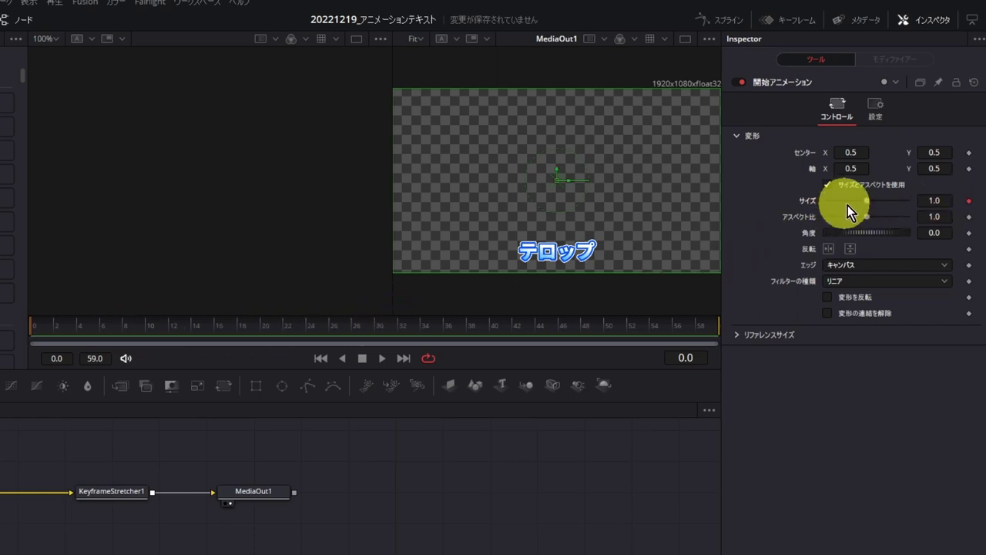
left_click_drag(866, 201, 822, 202)
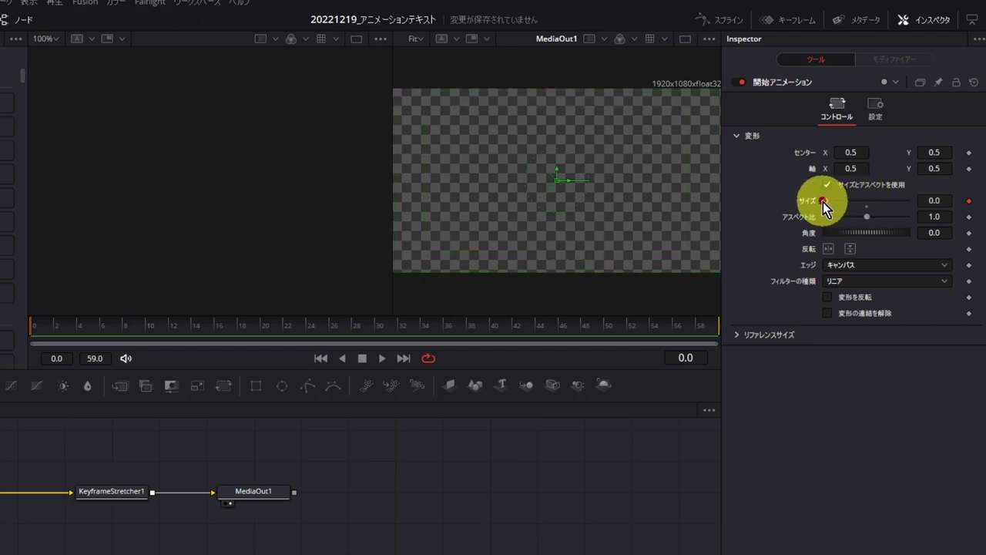
left_click(202, 329)
left_click(205, 333)
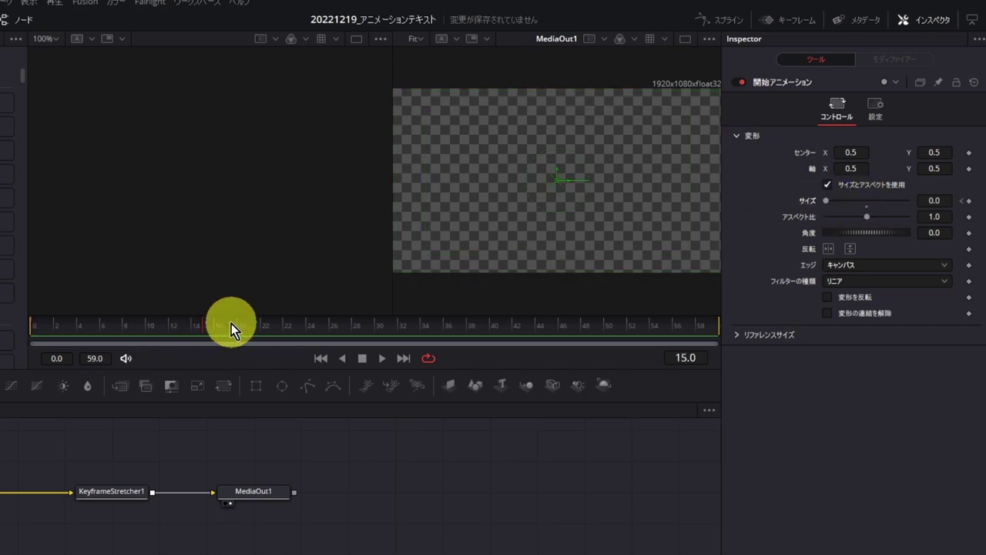
left_click(867, 202)
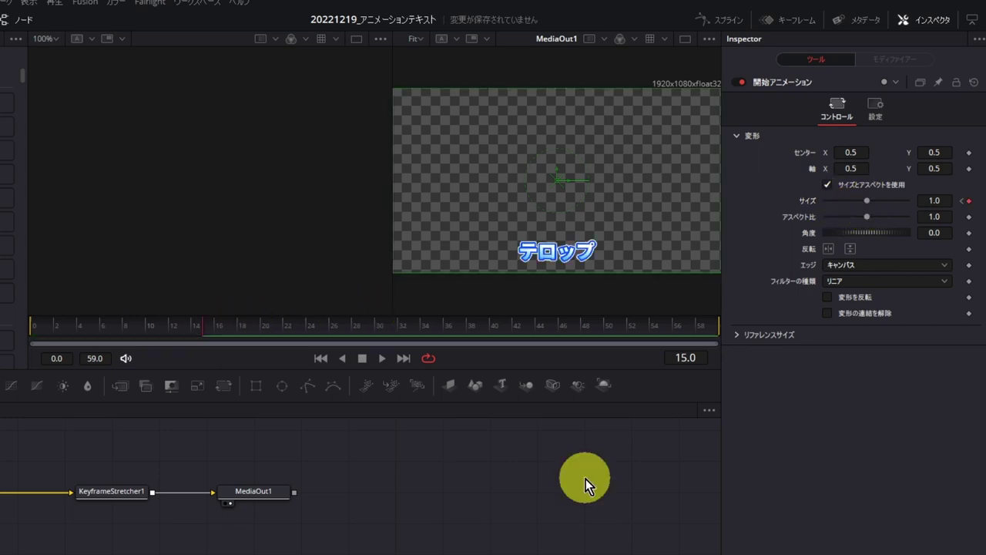
key("space")
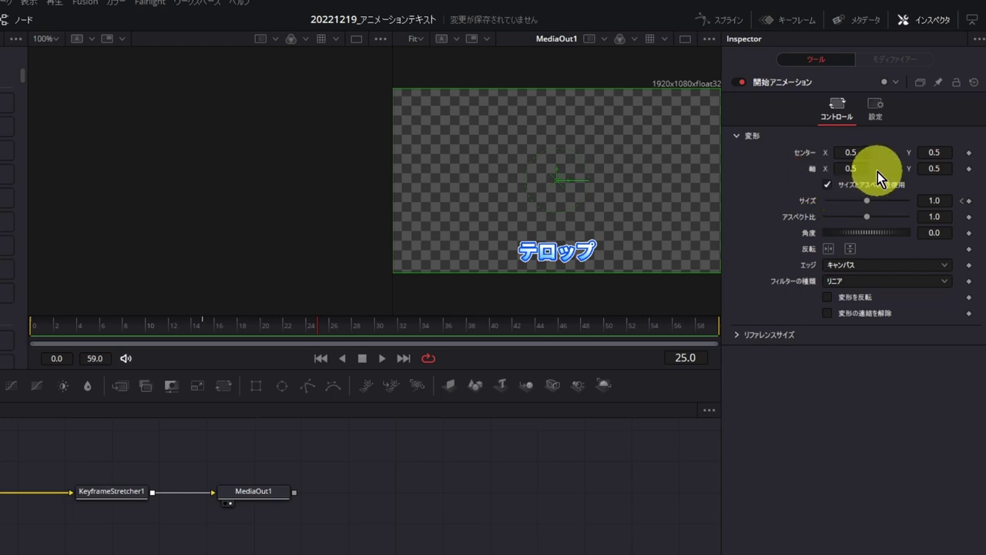
Step: Set the 開始アニメーション node's 軸 (pivot) Y to 0.119, save the project and play the animation
left_click_drag(933, 167, 689, 205)
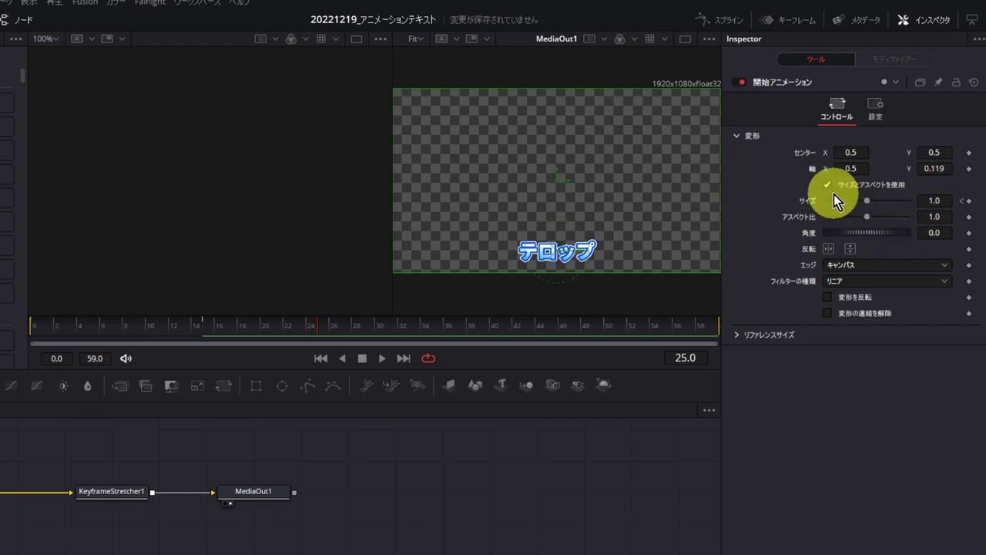
key("ctrl+s")
key("space")
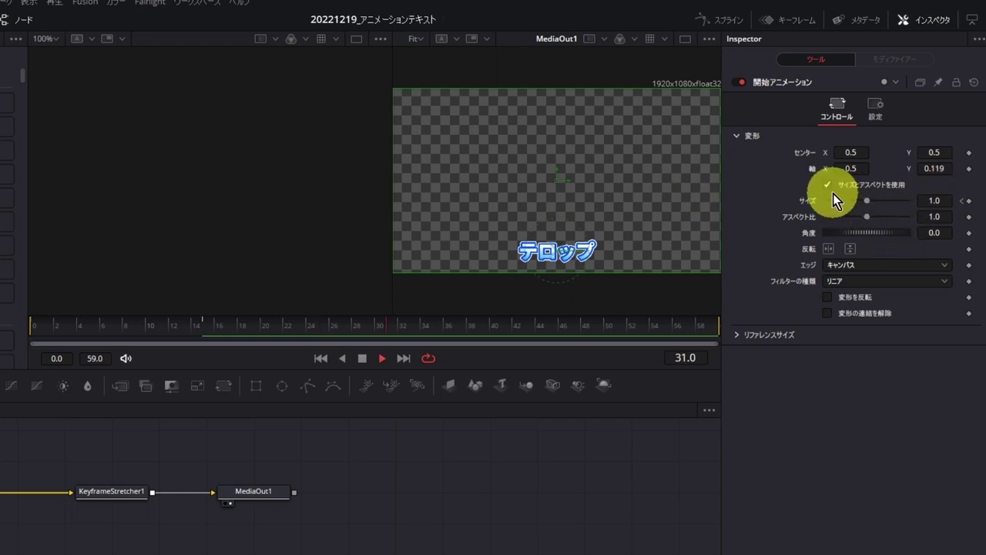
key("space")
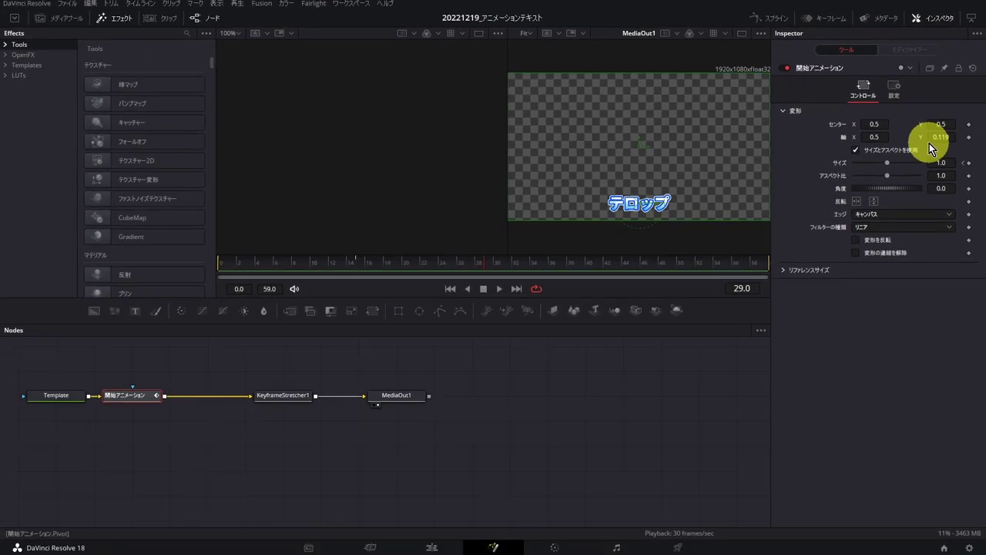
Step: Show the Template node's レイアウト (layout) settings and pin them in the inspector
left_click(72, 397)
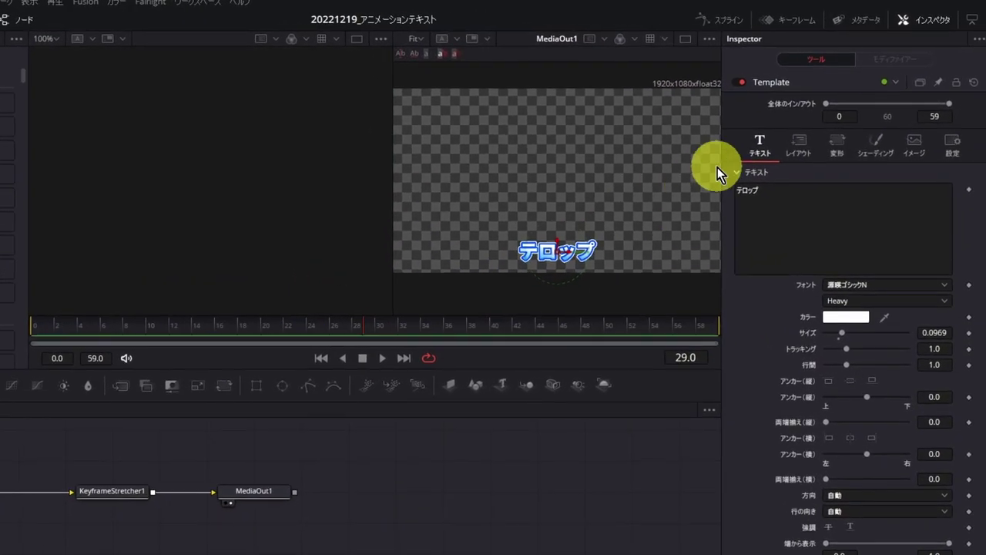
left_click(818, 129)
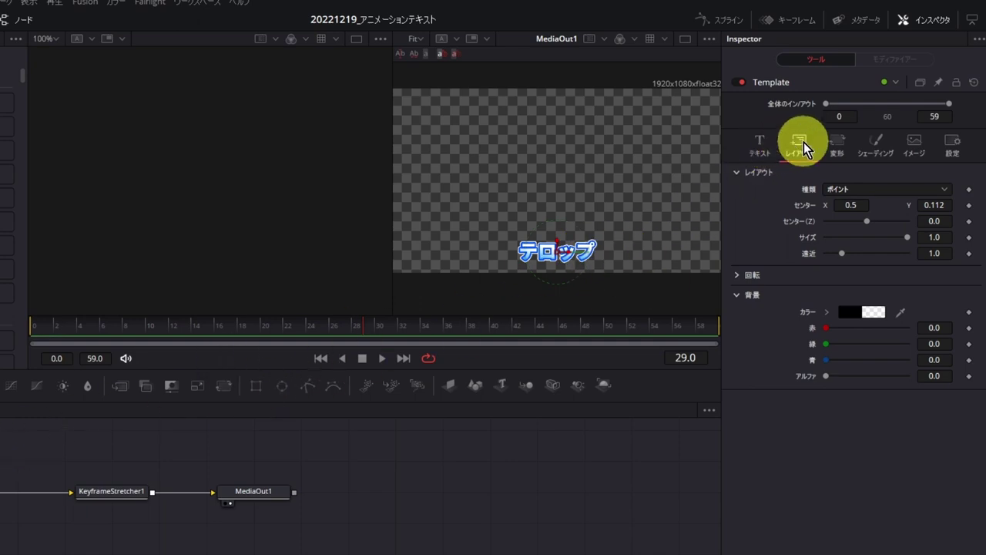
left_click(938, 85)
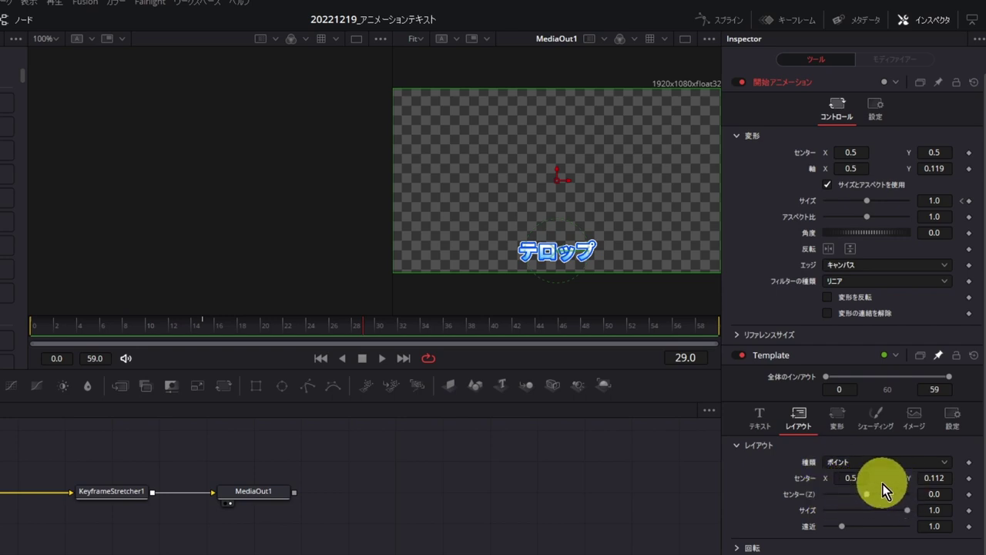
Step: Add an expression to the 開始アニメーション node's 軸 (pivot), link it to Template.Center, unpin Template and play the animation
right_click(812, 170)
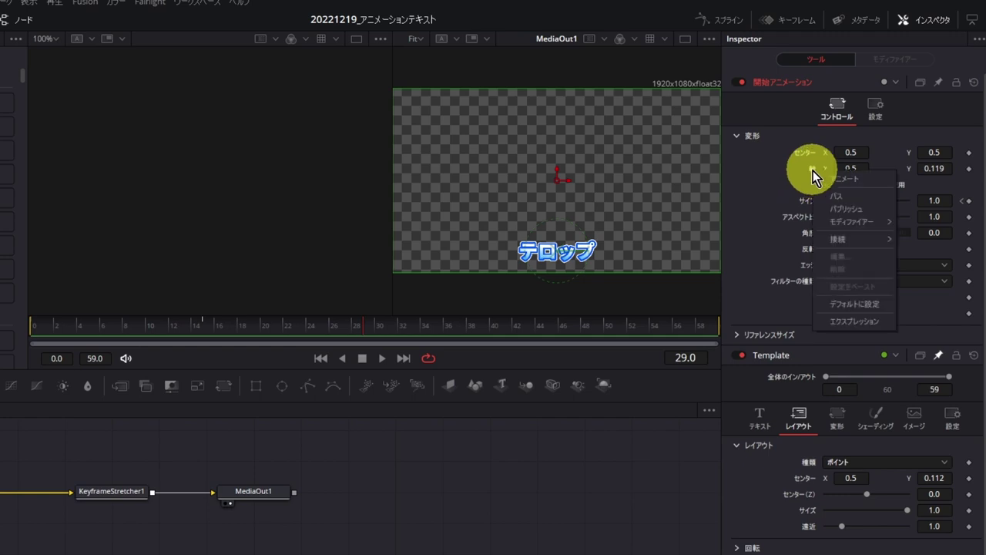
left_click(848, 324)
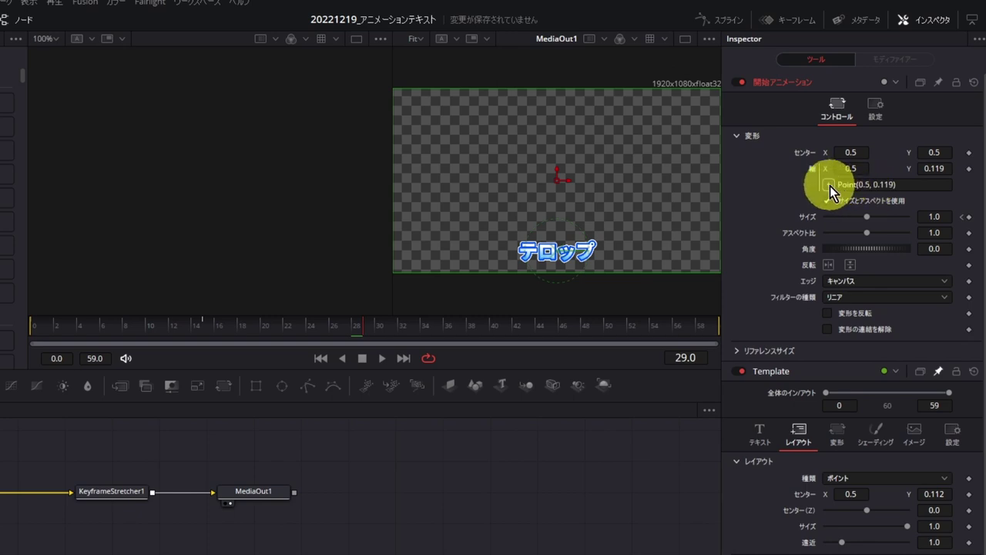
left_click_drag(830, 186, 813, 497)
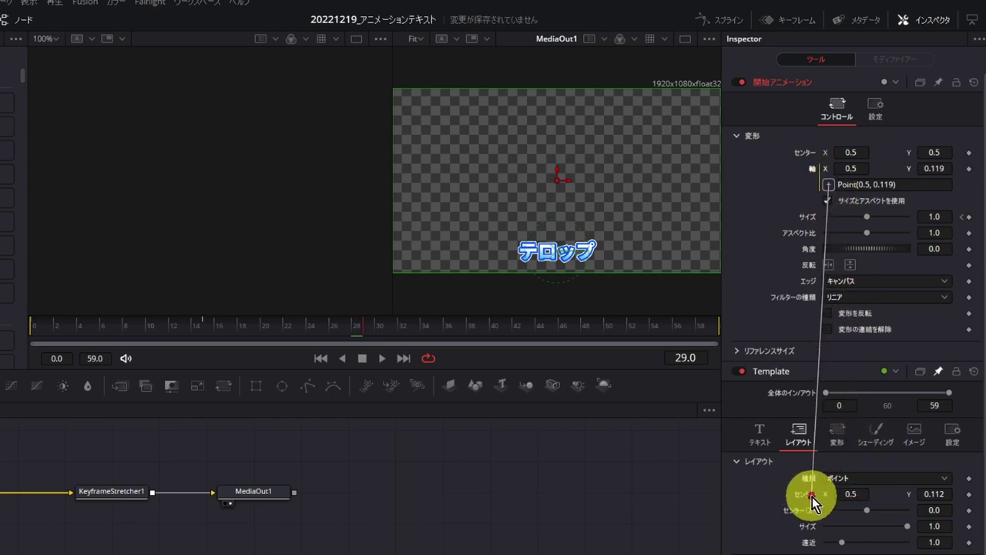
left_click_drag(812, 497, 812, 497)
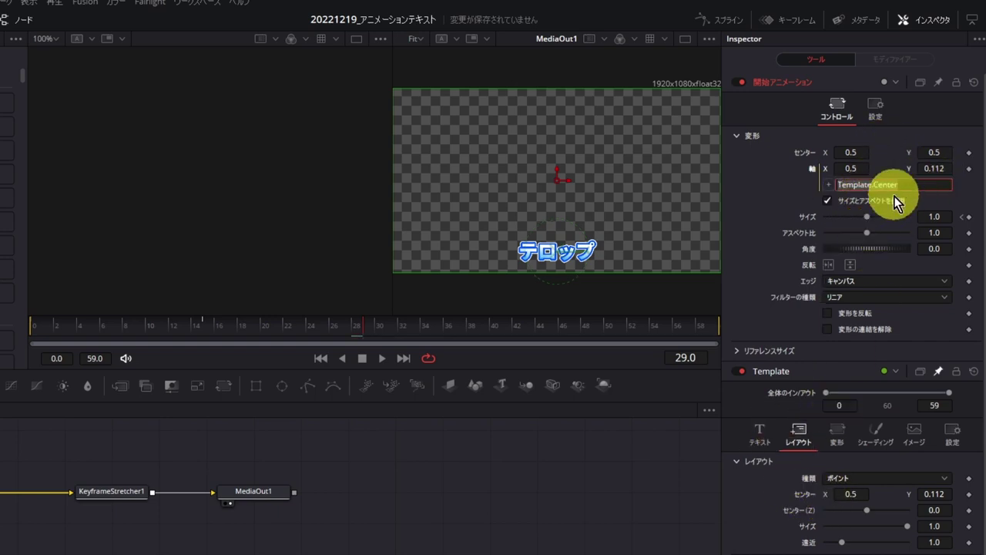
left_click(913, 186)
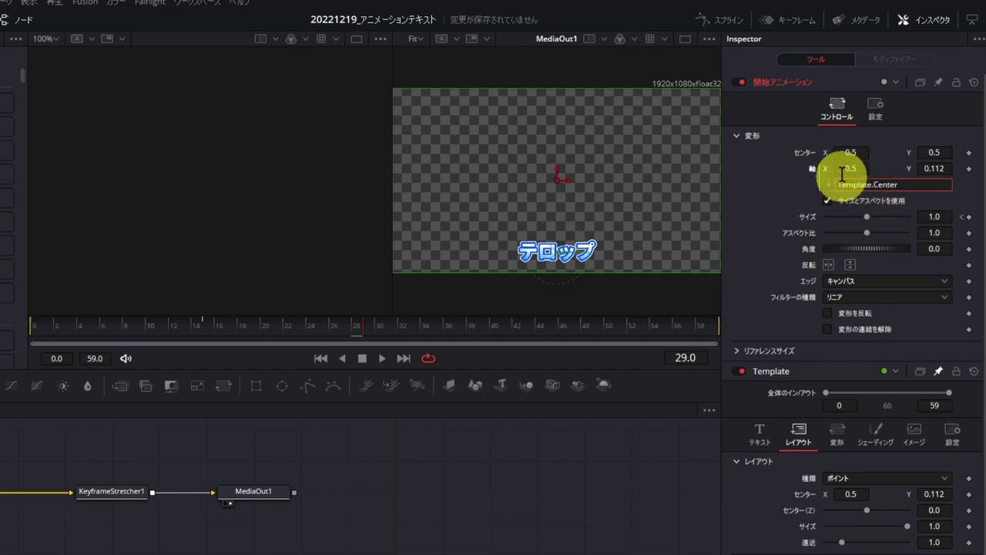
left_click(940, 375)
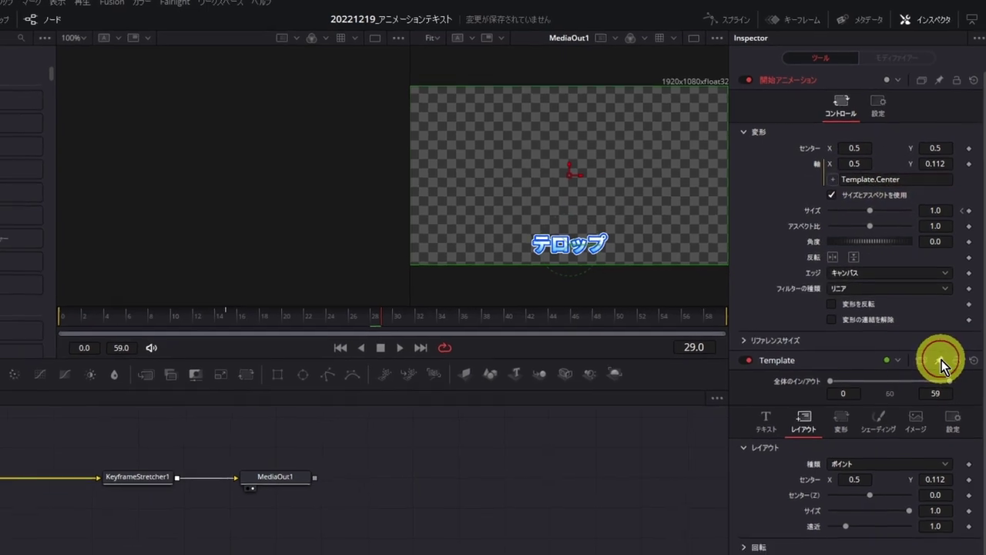
key("space")
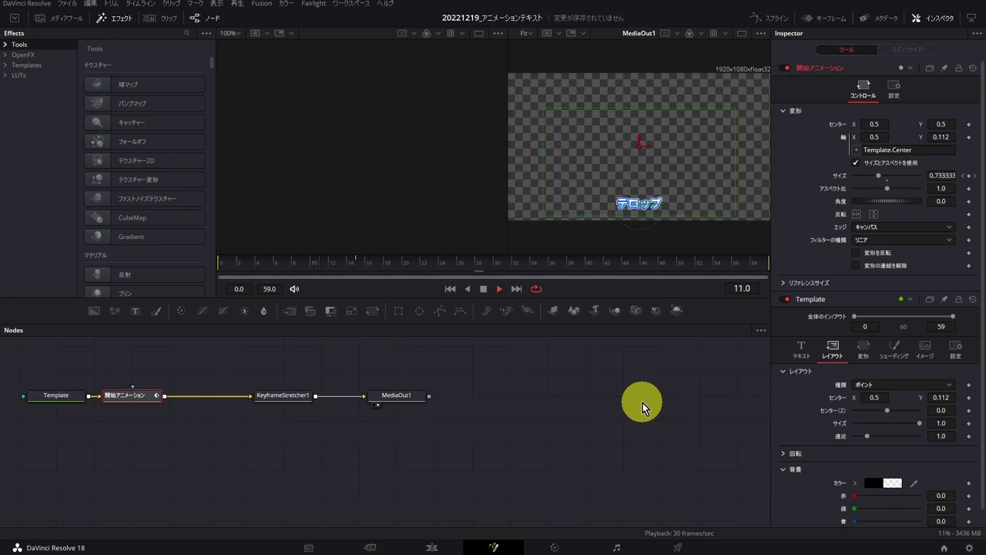
key("space")
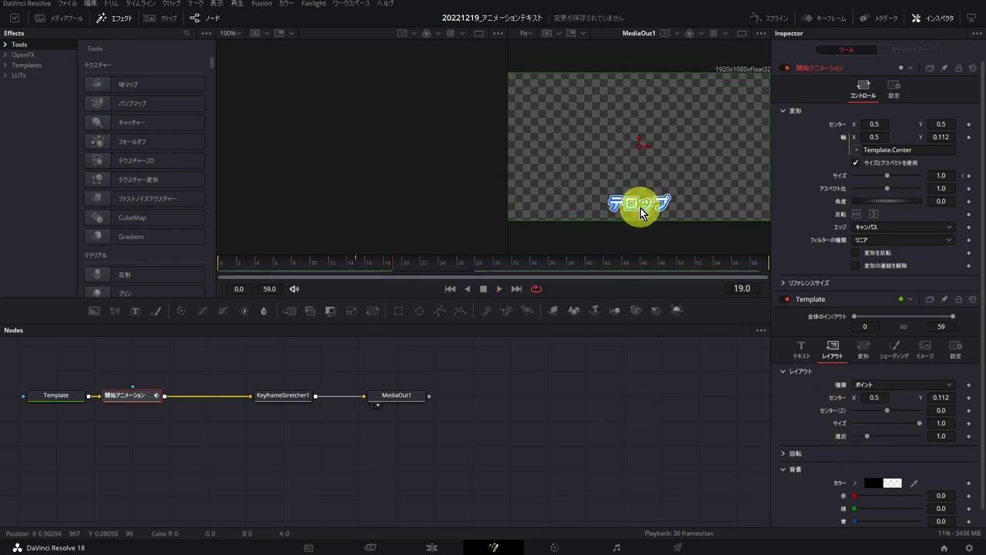
Step: On the Edit page, set the copied Text+ clip's layout センター (center) Y to 0.854 and play the clip from its start
left_click(438, 547)
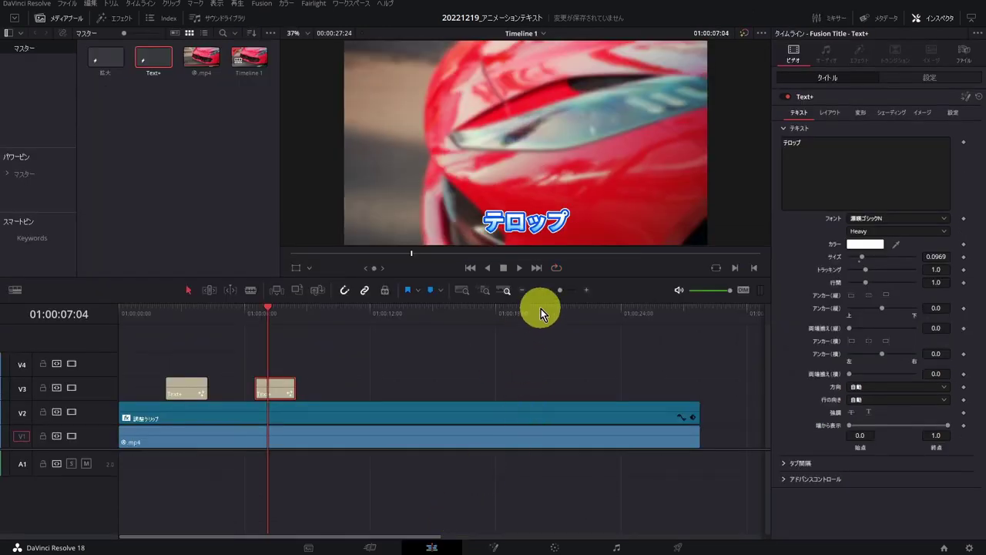
left_click(831, 114)
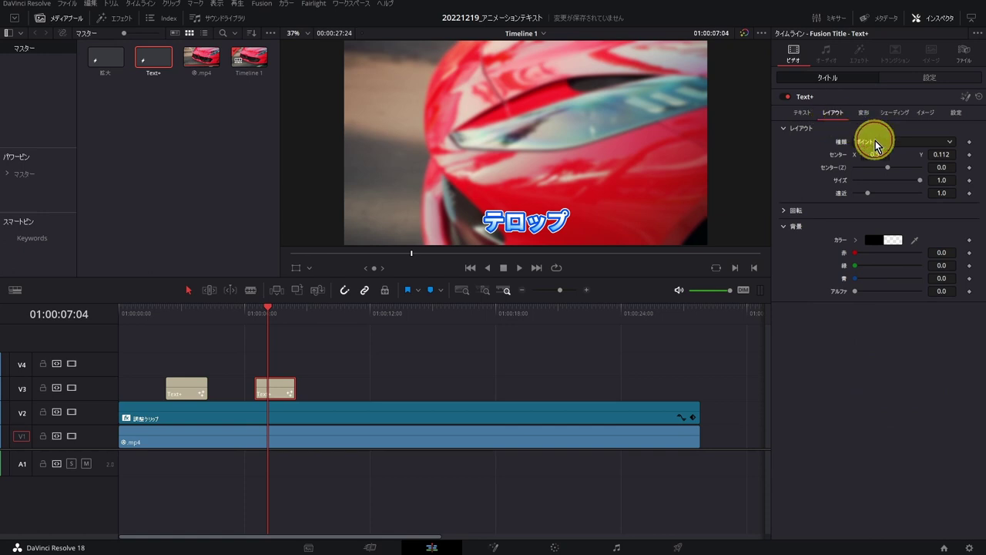
mouse_move(939, 152)
left_mouse_down()
mouse_move(985, 145)
mouse_move(938, 152)
left_mouse_up()
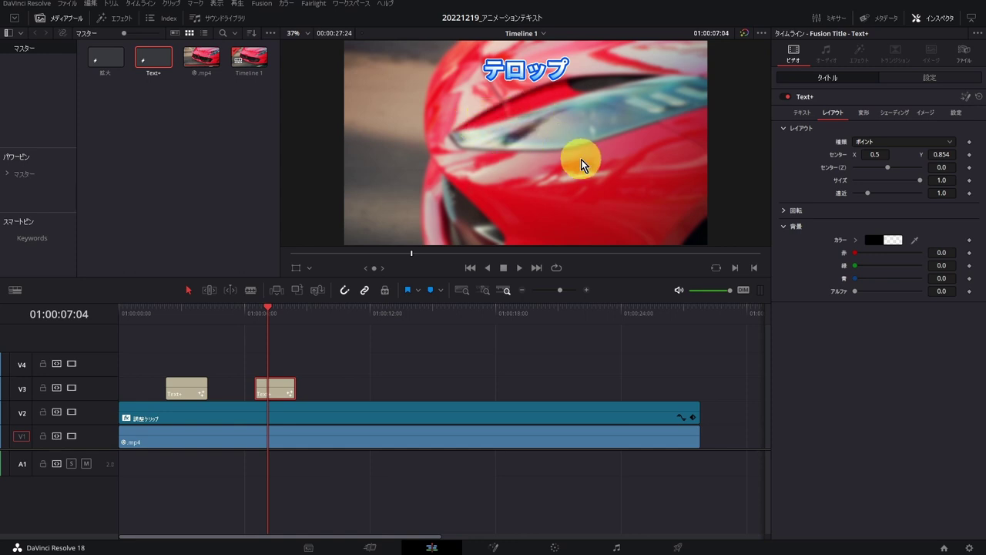
left_click(254, 308)
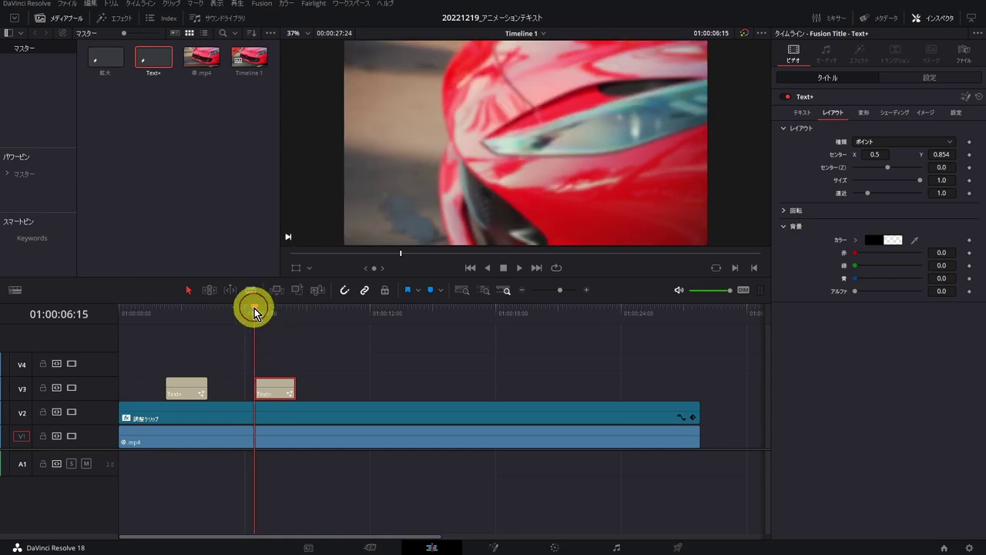
key("space")
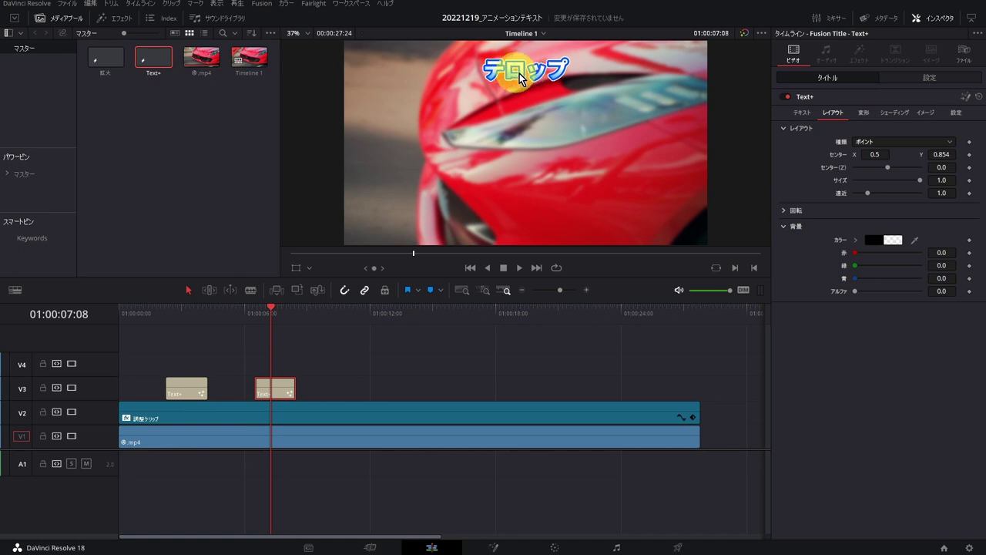
Step: Back in Fusion, insert an Anim Curves modifier on the 開始アニメーション node's サイズ (size) and display the modifier's settings
key("shift+5")
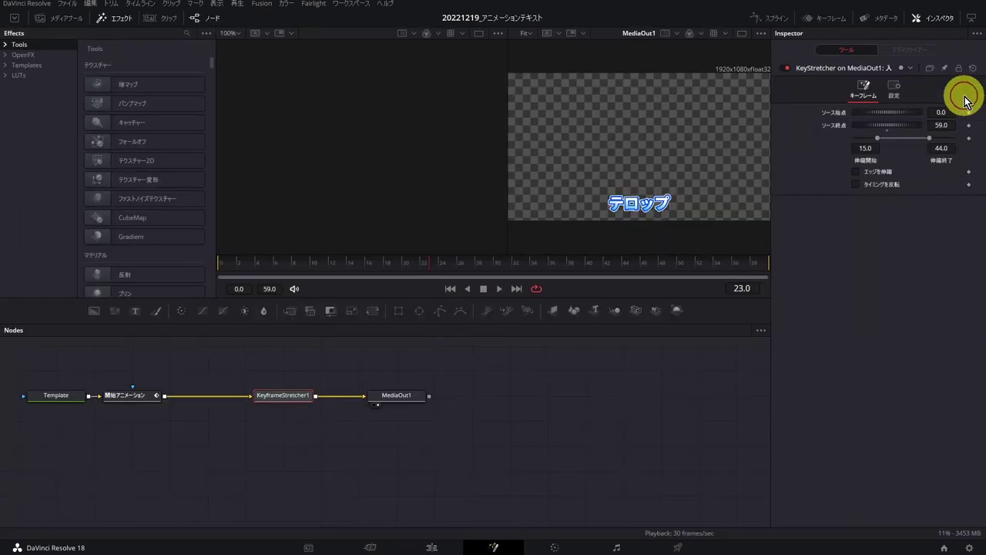
left_click(125, 395)
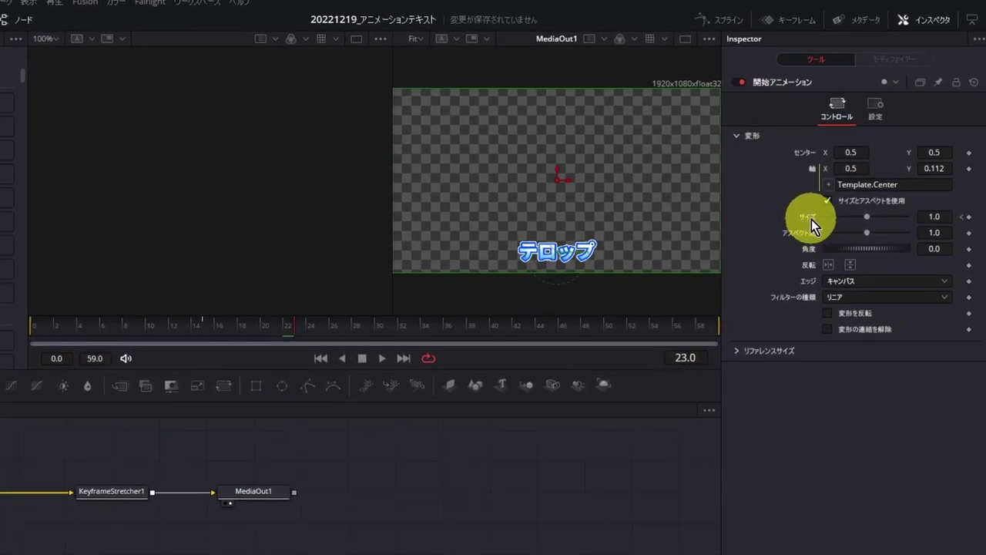
right_click(812, 219)
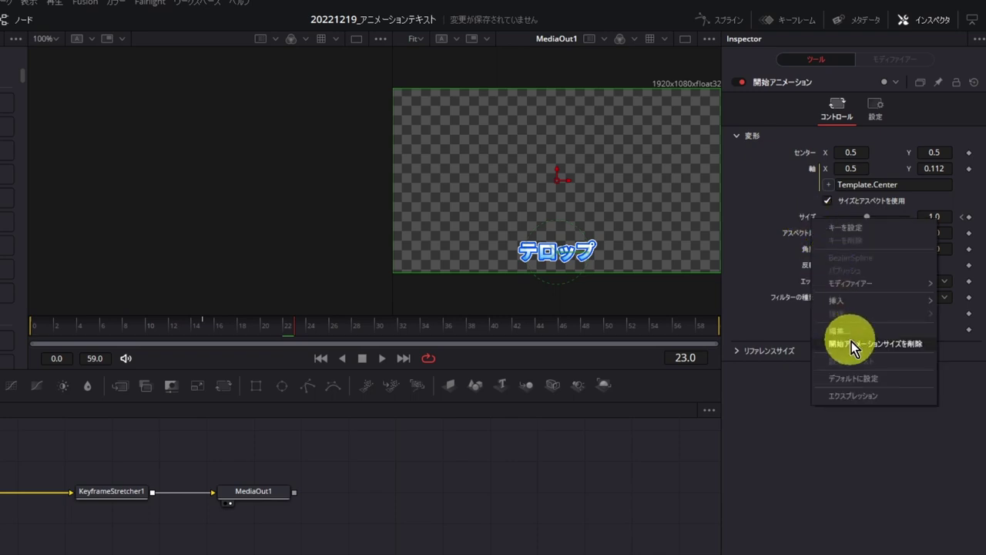
mouse_move(858, 299)
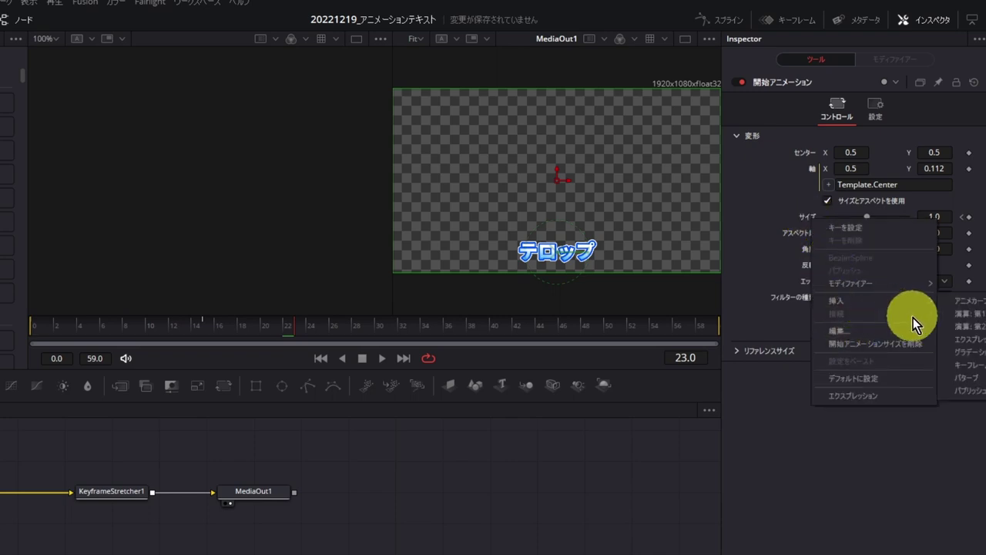
left_click(955, 301)
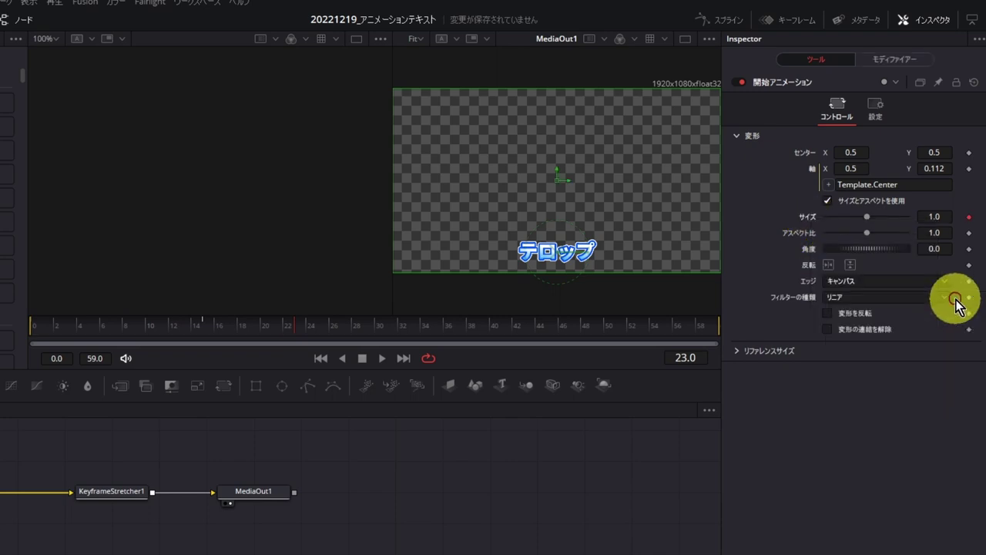
left_click(894, 61)
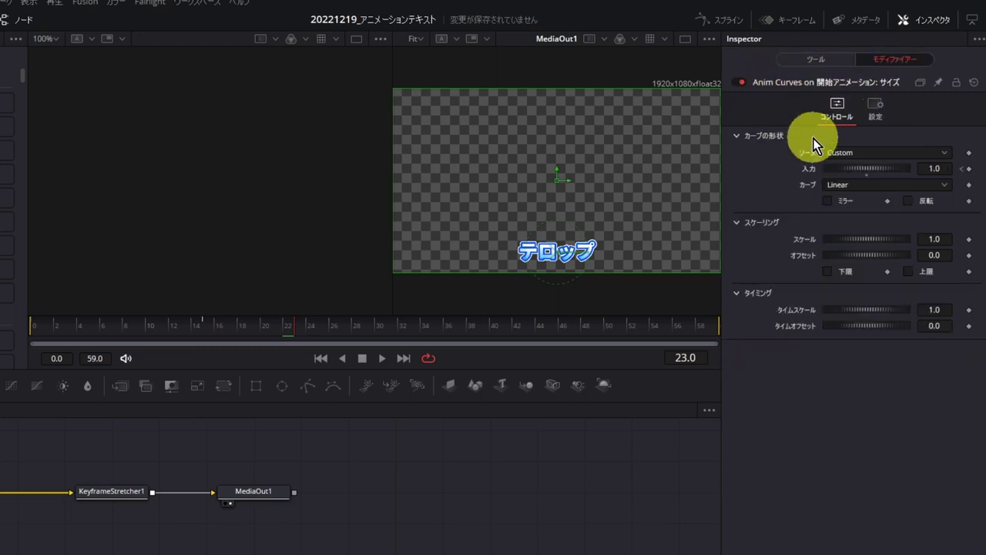
left_click(821, 64)
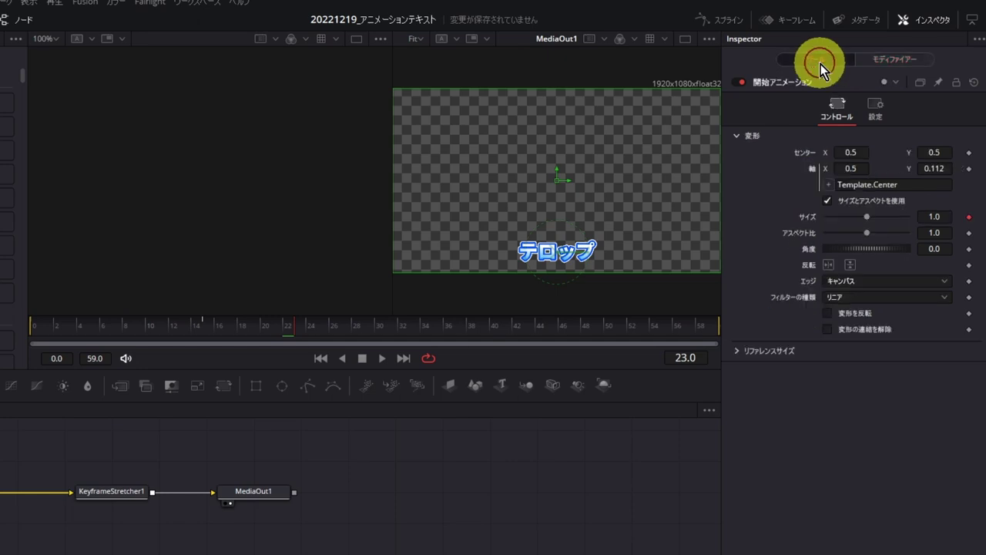
left_click(878, 61)
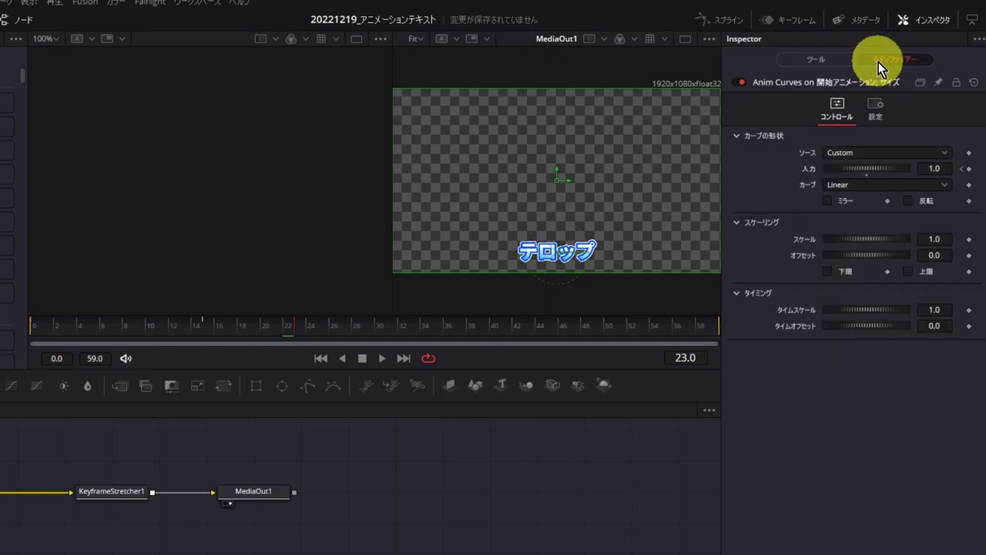
left_click(846, 62)
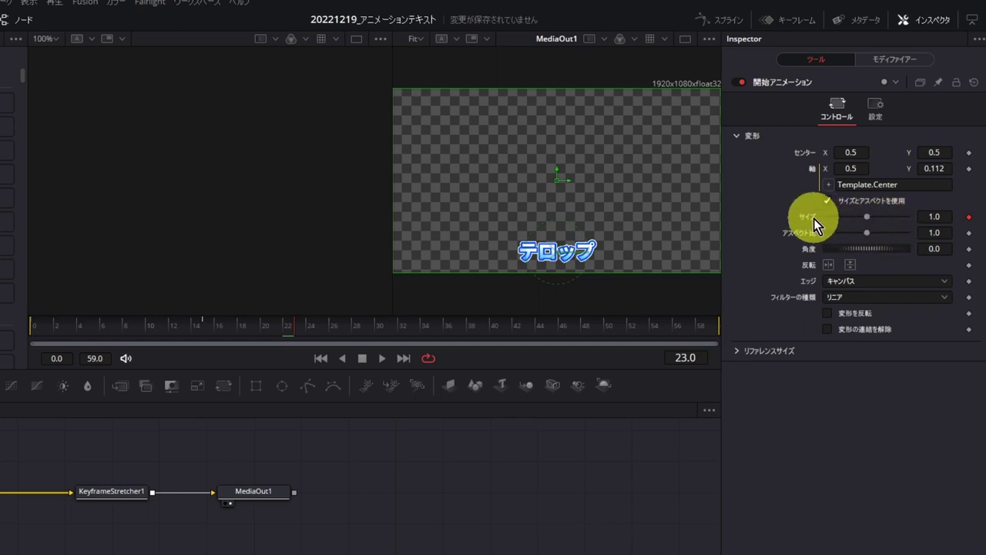
left_click(895, 60)
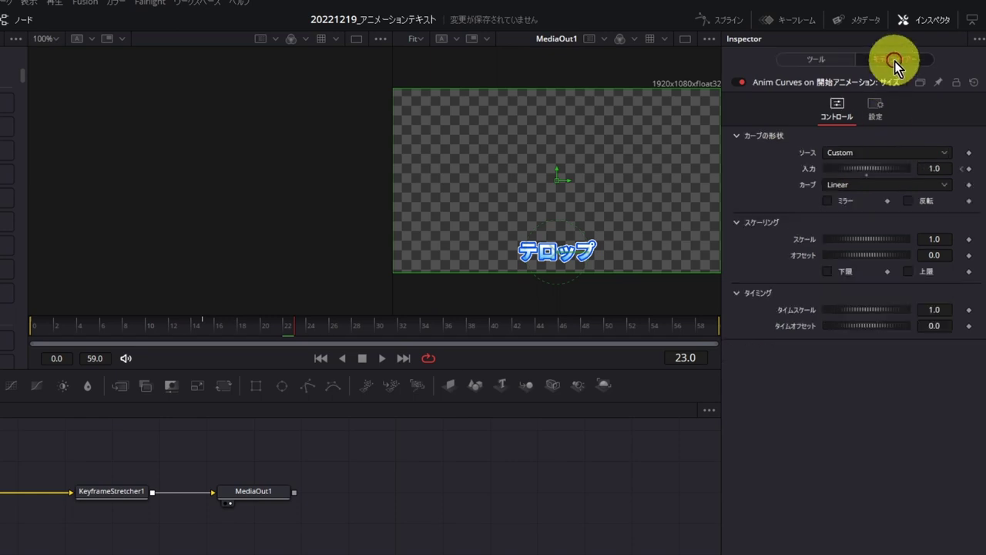
Step: Set the Anim Curves カーブ (curve) to Easing with Back as the out easing and play the animation
left_click(837, 185)
left_click(843, 218)
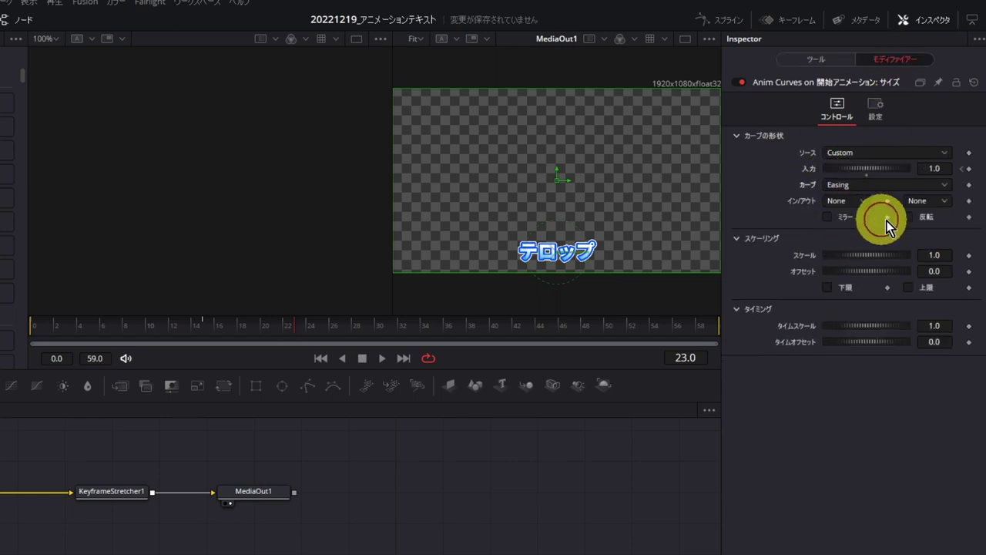
left_click(928, 202)
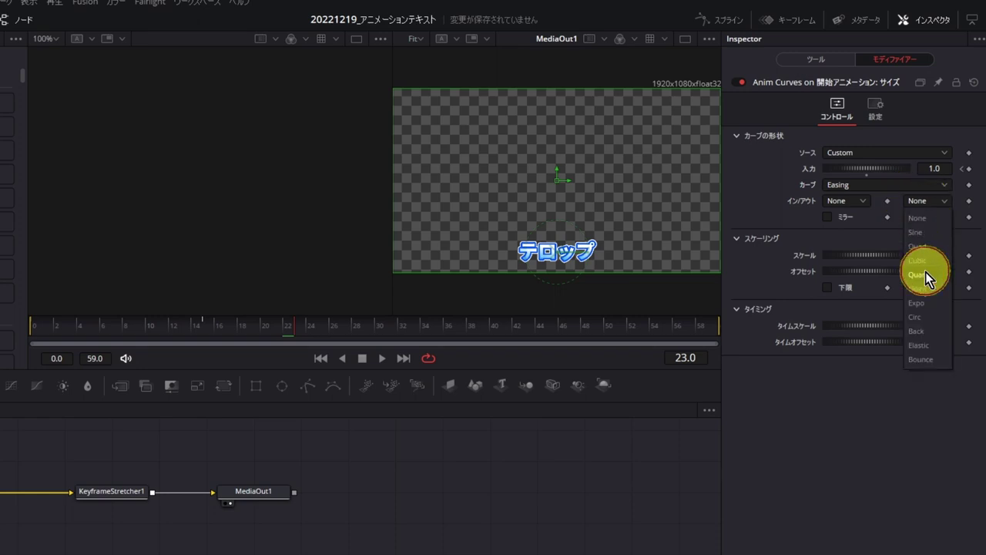
left_click(922, 333)
key("space")
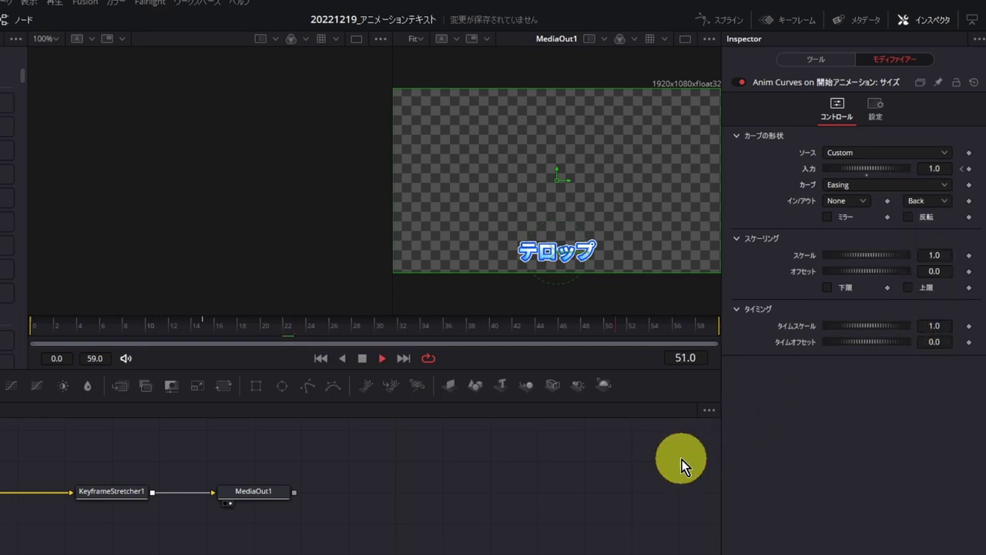
key("space")
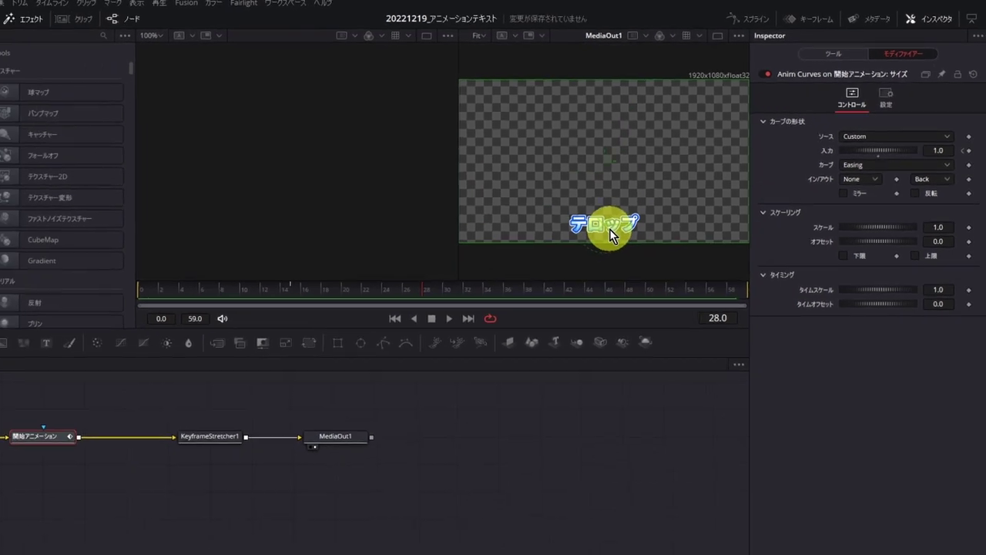
Step: Add a Transform node after 開始アニメーション and rename it 終了アニメーション
left_click(74, 437)
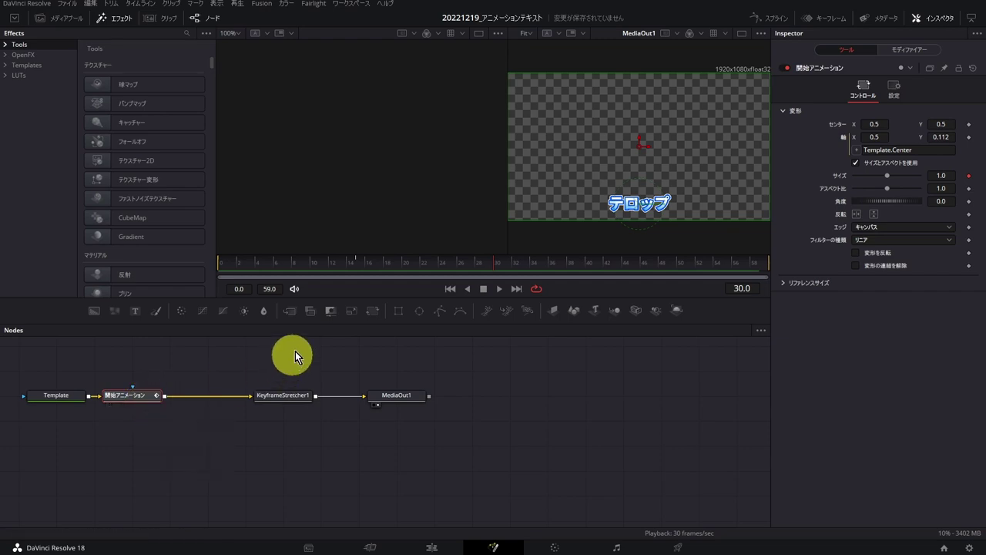
left_click(373, 310)
key("F2")
type("終了アニメーション")
key("Return")
Step: Pin Template's settings and link the 終了アニメーション node's 軸 (pivot) to Template.Center with an expression
left_click(67, 396)
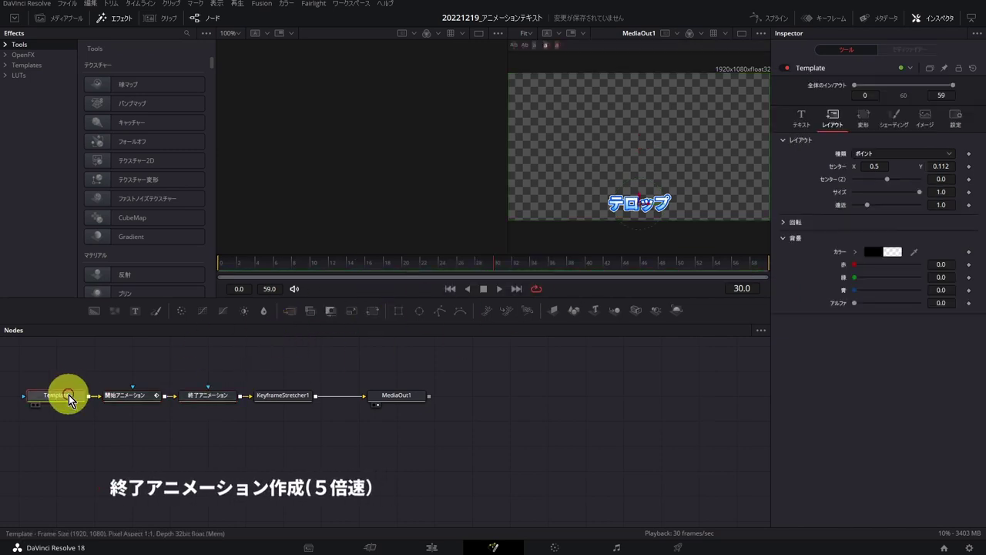
left_click(945, 67)
left_click(204, 396)
left_click(836, 158)
left_click_drag(857, 149, 837, 396)
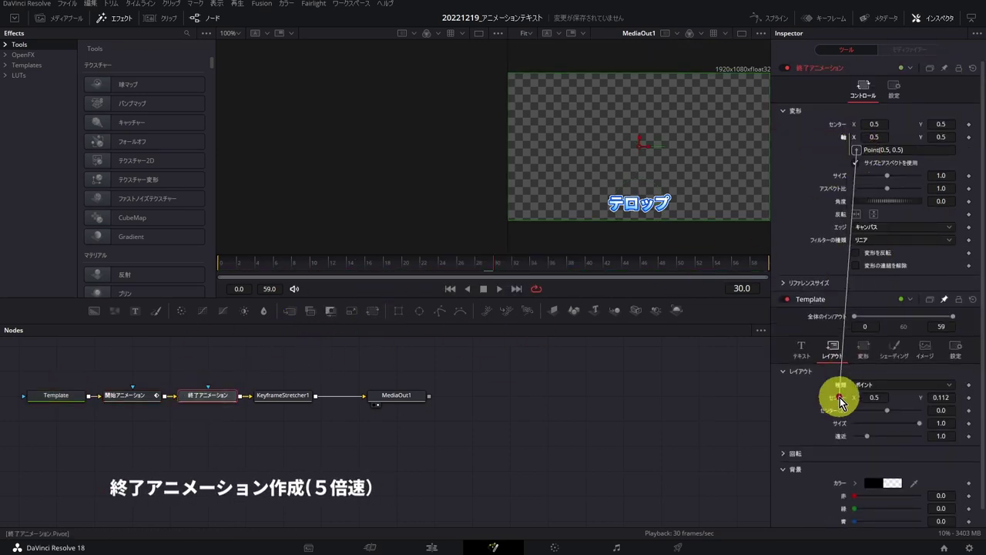
Step: Keyframe the 終了アニメーション node's サイズ (size) at 1.0 on frame 44 and 0.0 on frame 59
left_click(516, 288)
left_click(969, 175)
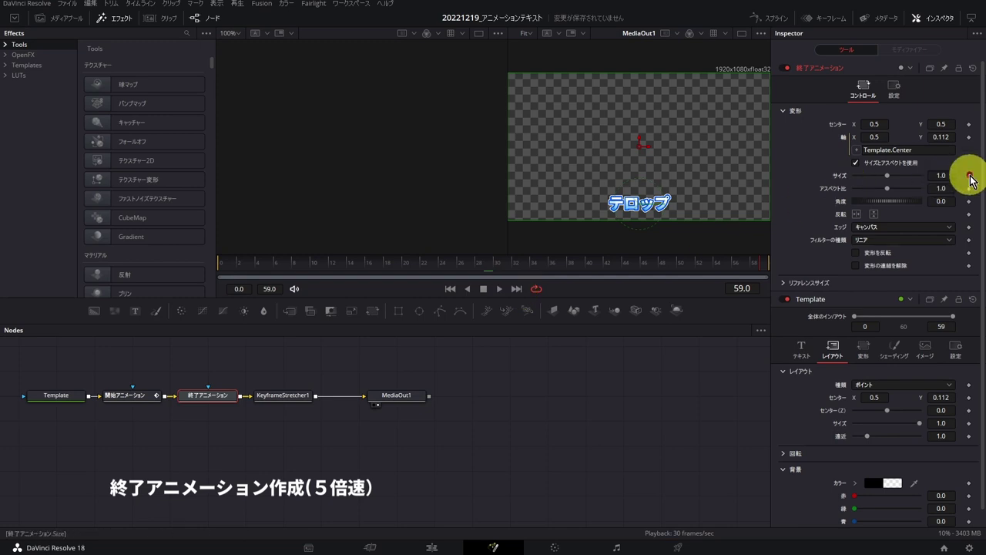
left_click_drag(887, 175, 852, 175)
left_click(758, 289)
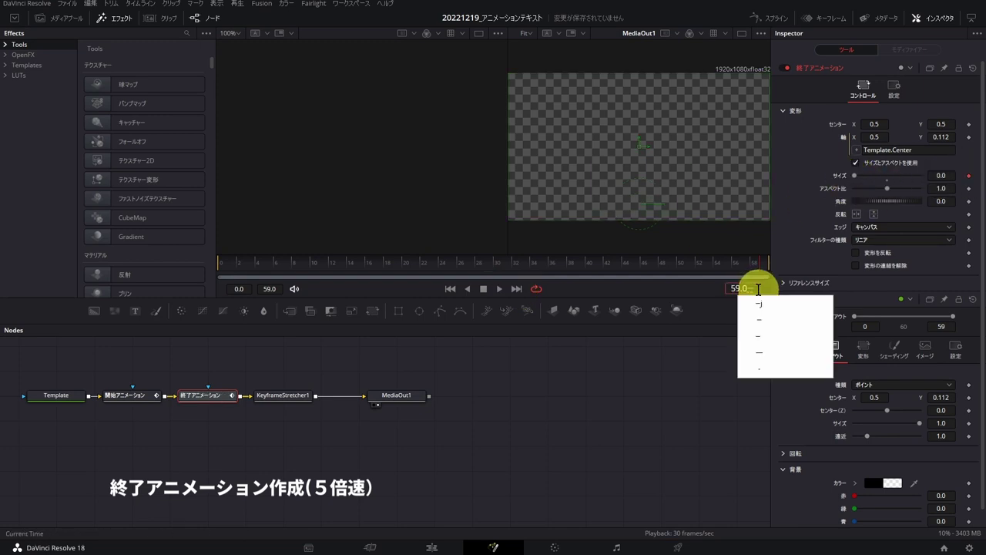
type("19")
key("Return")
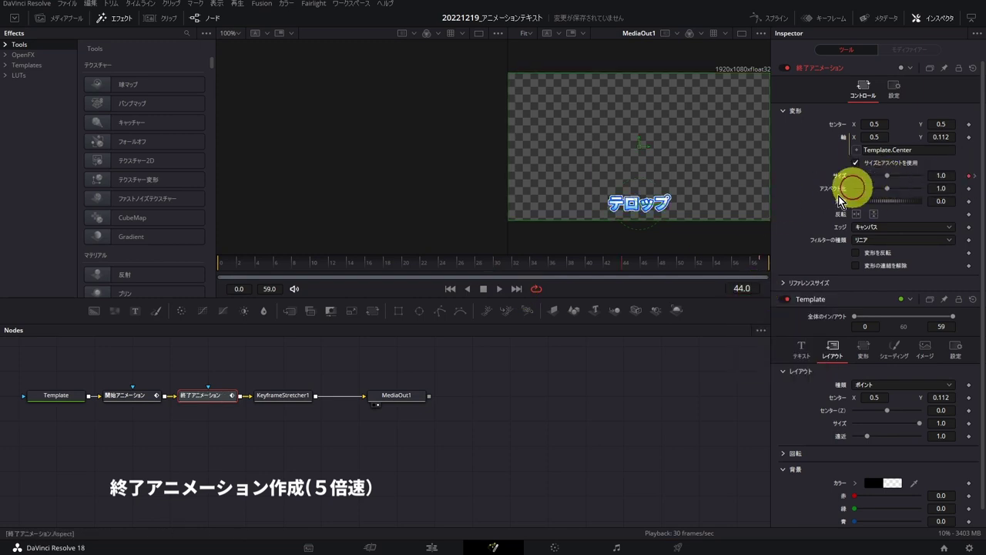
Step: Insert an Anim Curves modifier on the 終了アニメーション node's サイズ (size) and set it to Easing with Expo as the in easing
right_click(836, 176)
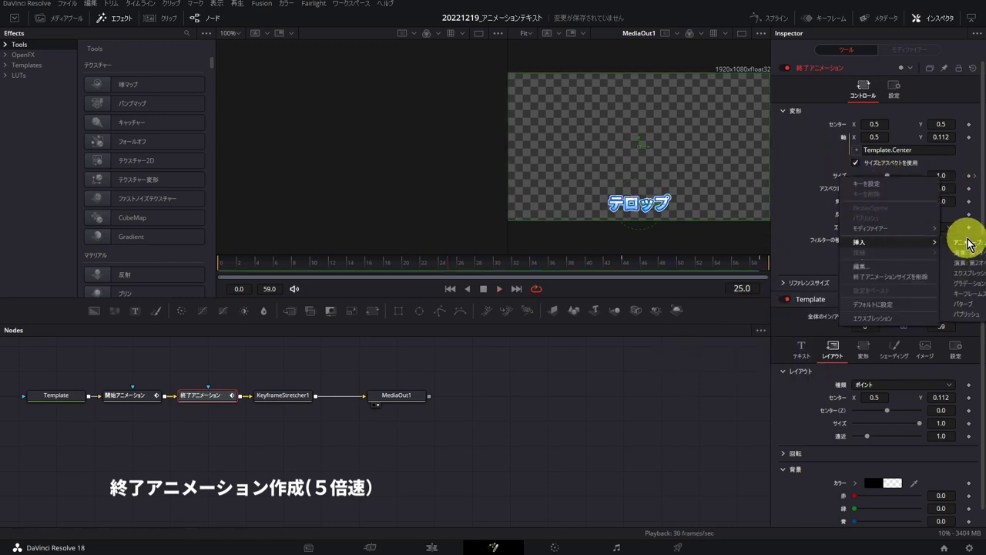
left_click(962, 238)
left_click(909, 49)
left_click(870, 172)
left_click(870, 231)
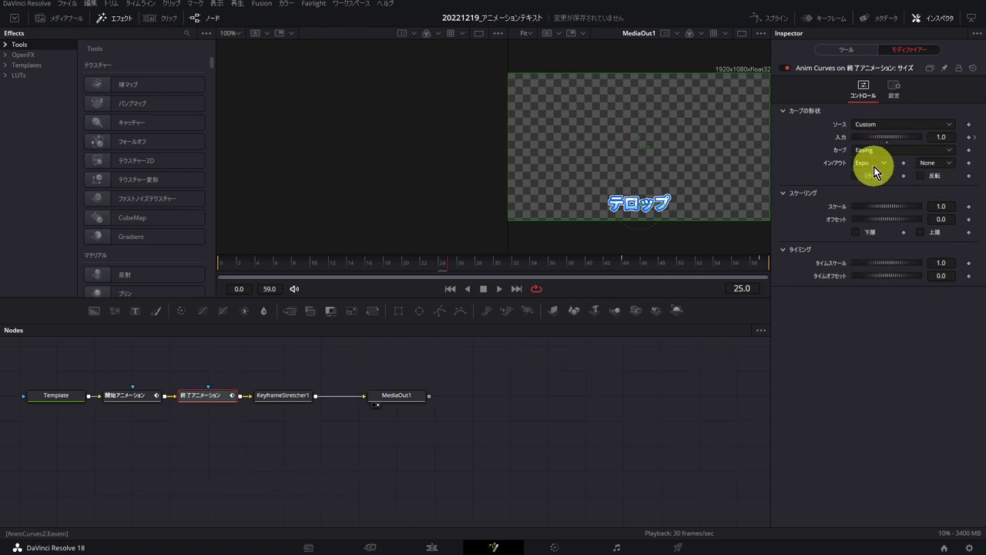
left_click(543, 365)
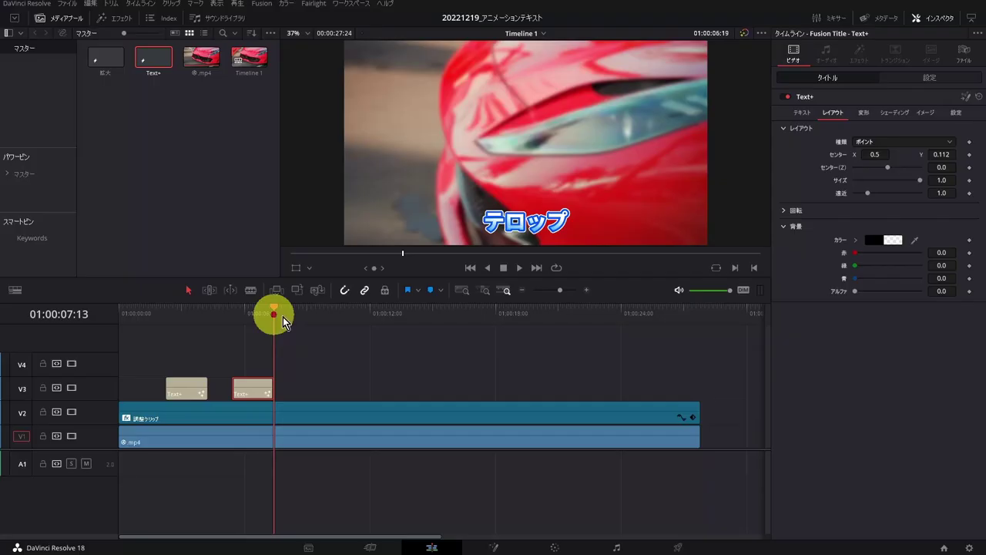
Step: On the Edit page, copy the second Text+ clip further along track V3 and open the copy in Fusion
left_click_drag(283, 317, 301, 318)
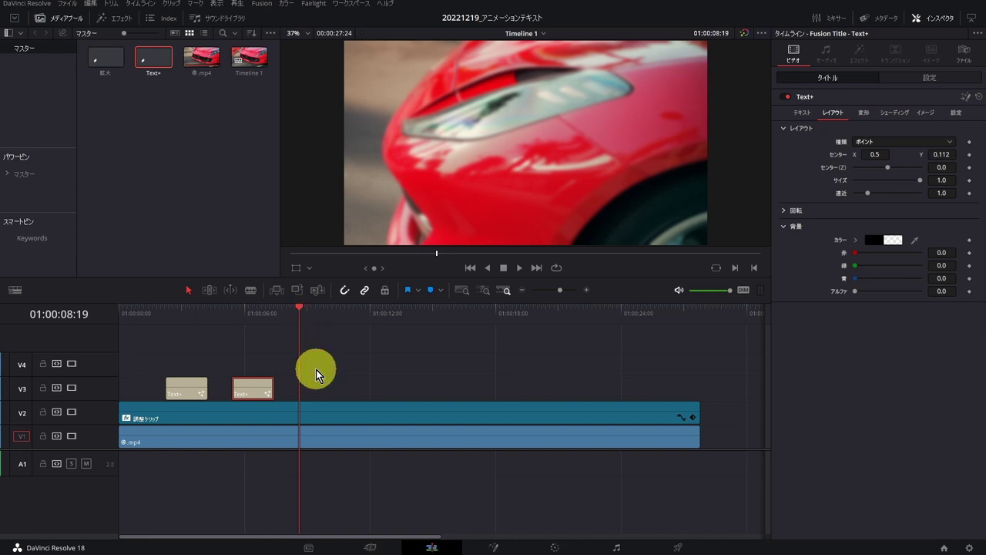
left_click(255, 361)
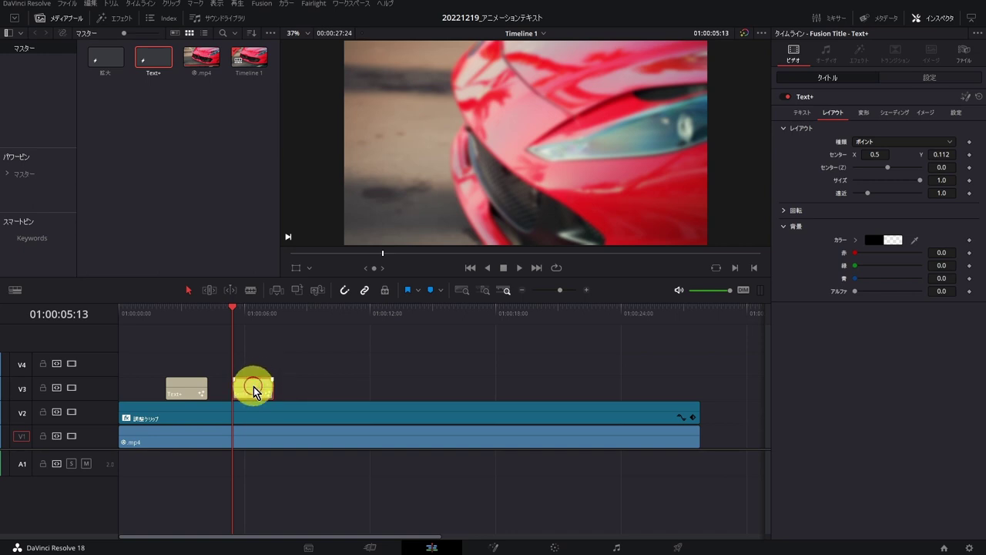
left_click_drag(253, 386, 324, 396)
left_click(326, 312)
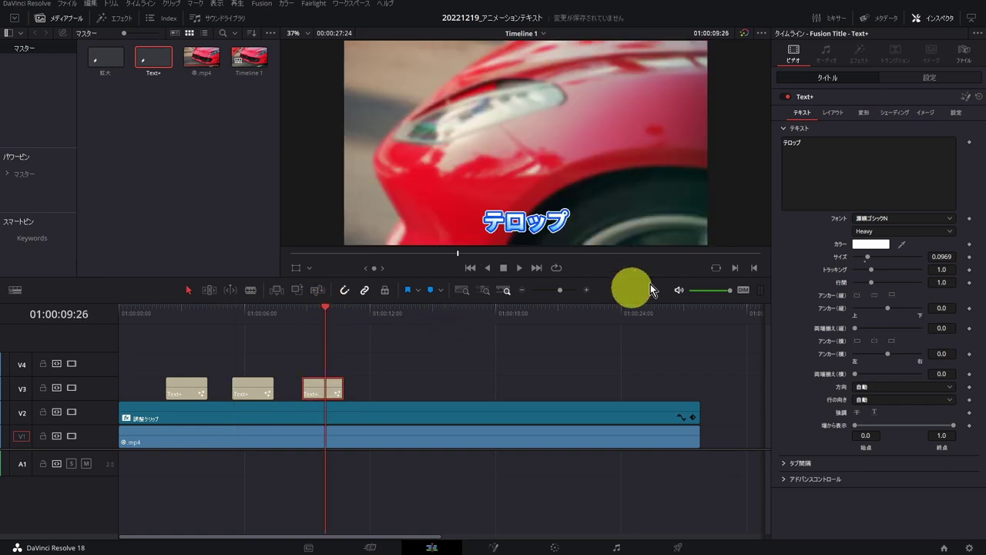
left_click(967, 99)
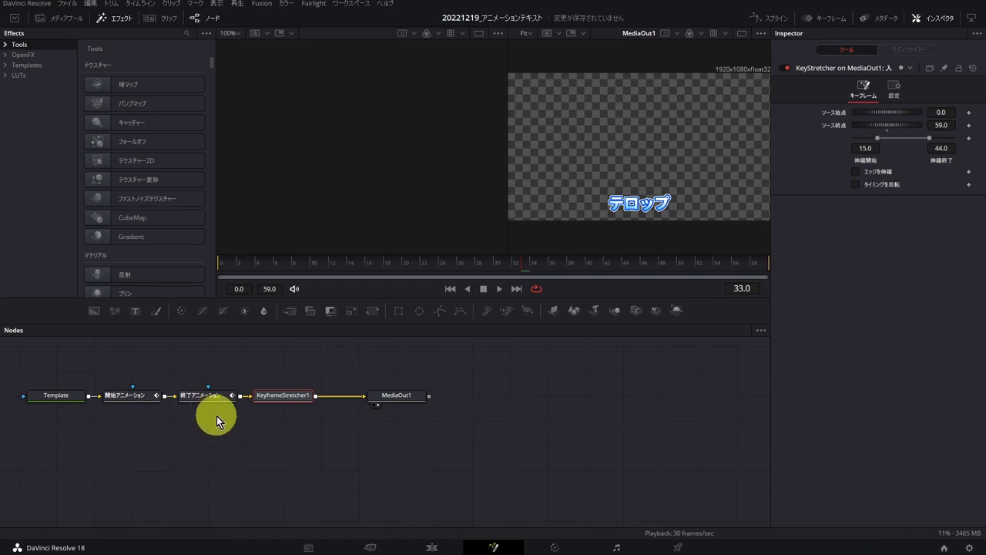
Step: Replace the 開始アニメーション node with a new Transform node after Template, also named 開始アニメーション
left_click(132, 396)
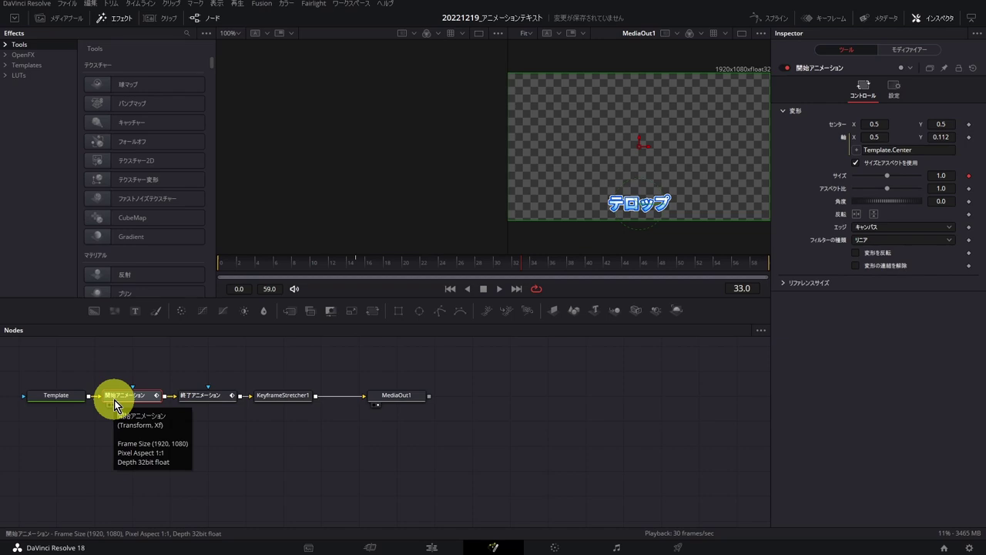
key("Delete")
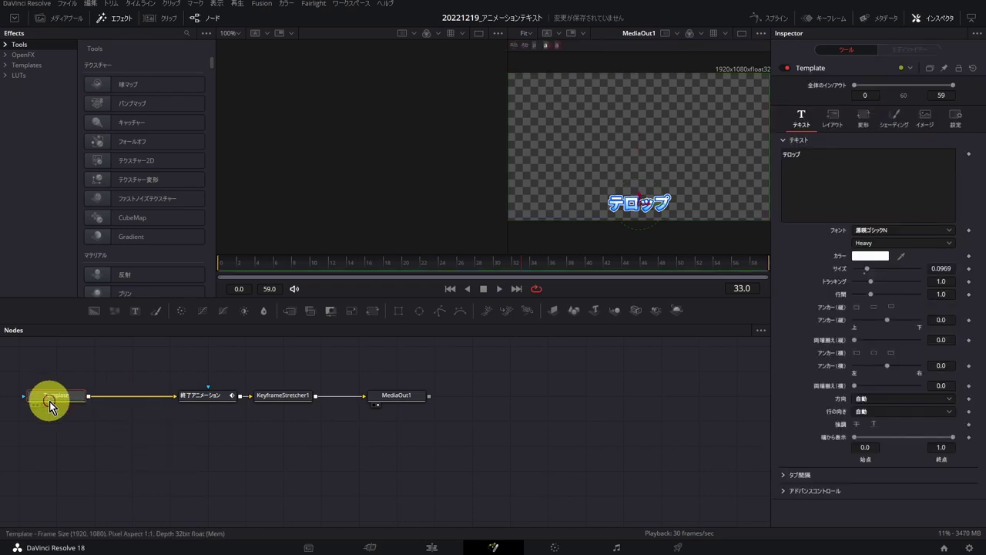
left_click(373, 316)
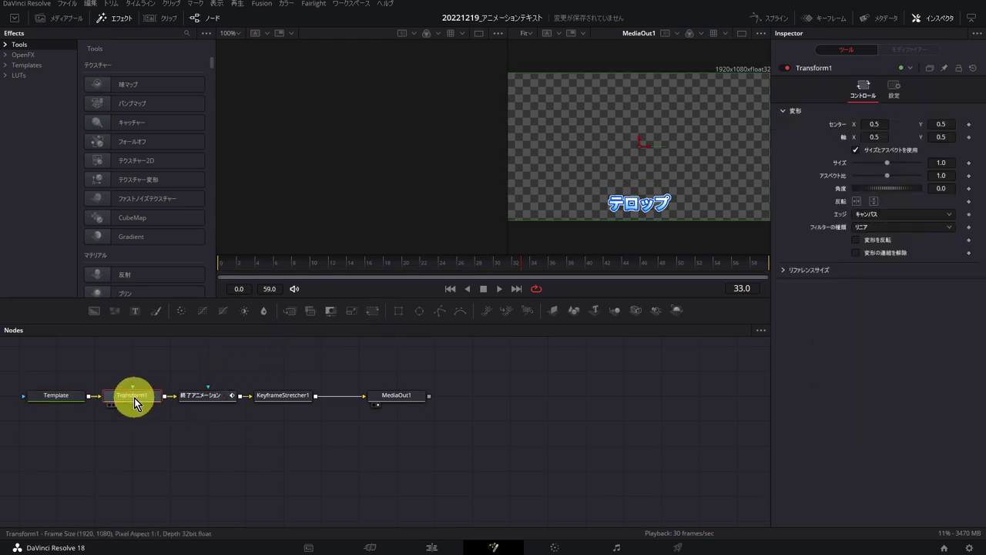
key("F2")
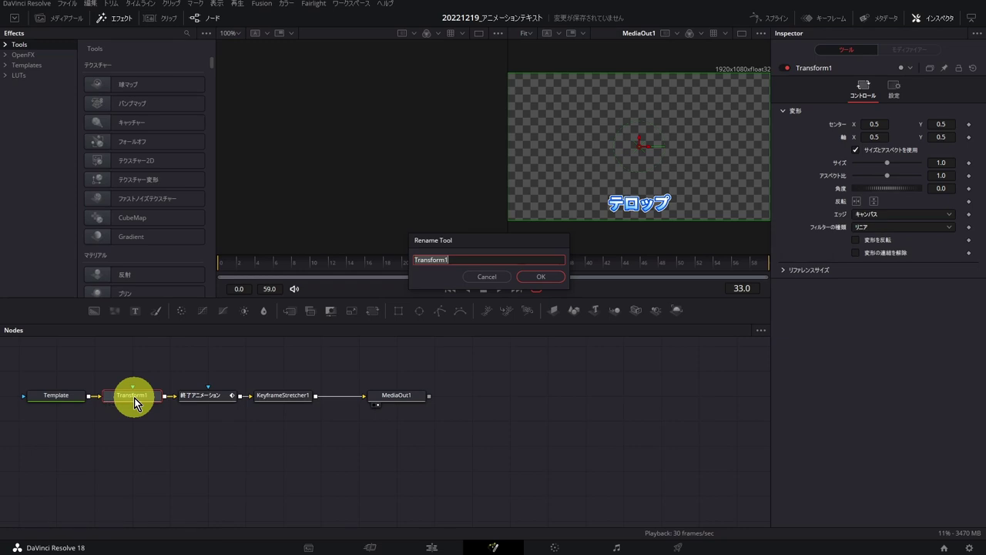
type("開始アニメーション")
key("Return")
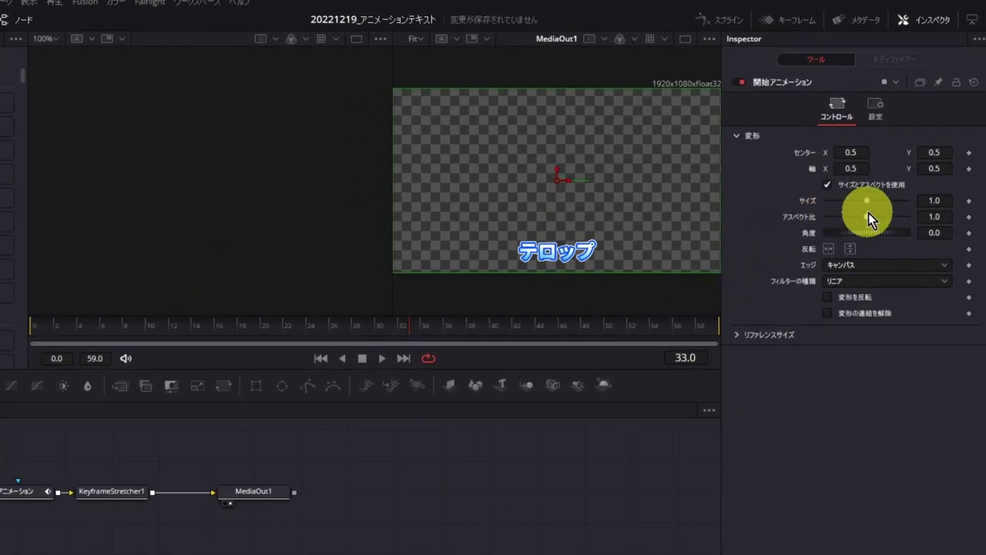
Step: Keyframe the 開始アニメーション node's アスペクト比 (aspect) at 0.01 on frame 0 and 1.0 on frame 15, then play the animation
mouse_move(870, 220)
left_mouse_down()
mouse_move(838, 222)
mouse_move(879, 222)
mouse_move(855, 223)
mouse_move(865, 223)
left_mouse_up()
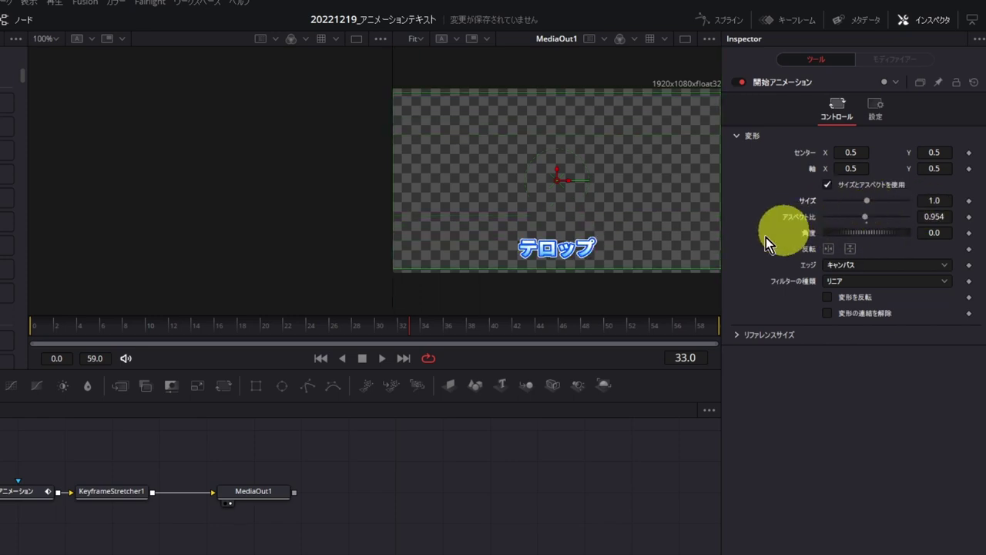
left_click(322, 358)
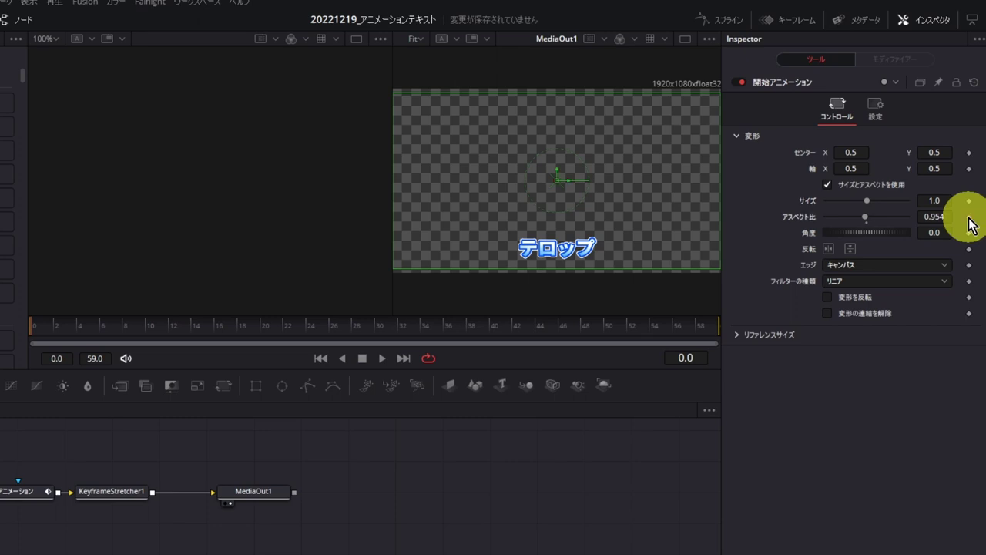
left_click_drag(865, 218, 815, 221)
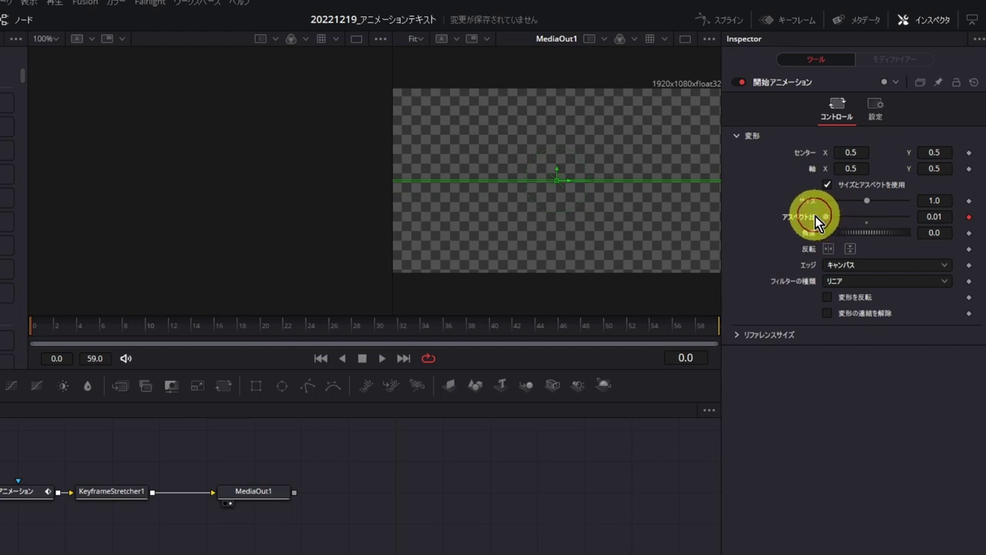
left_click(203, 325)
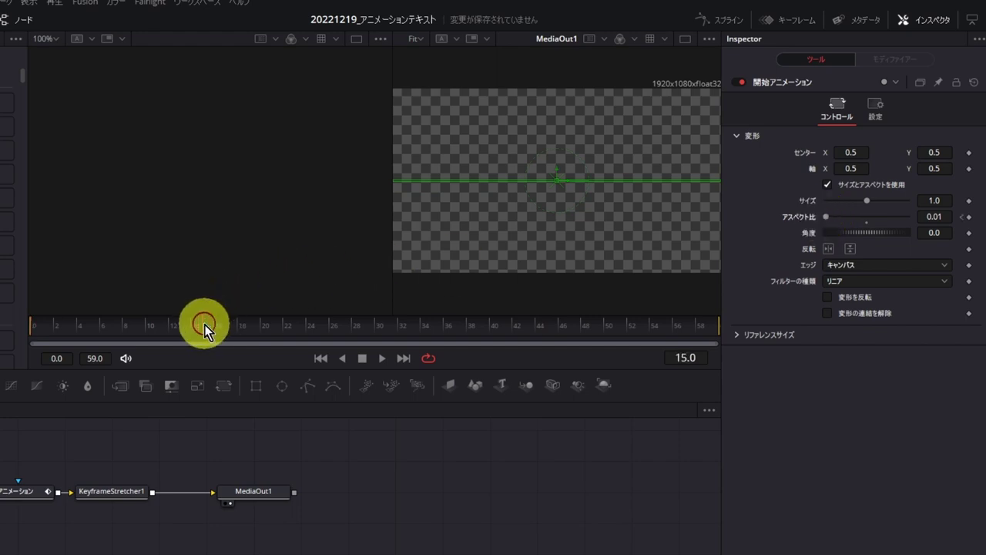
left_click(868, 223)
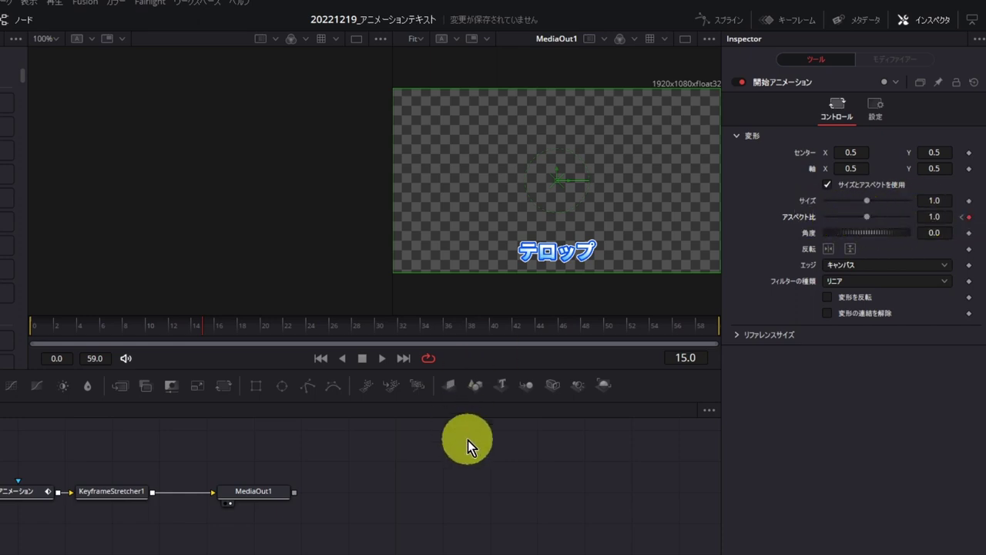
key("space")
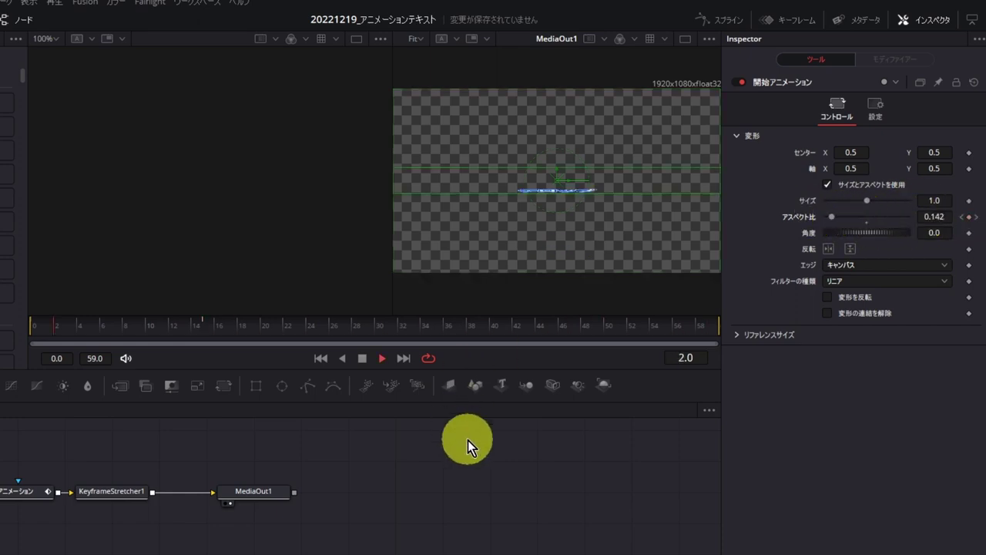
key("space")
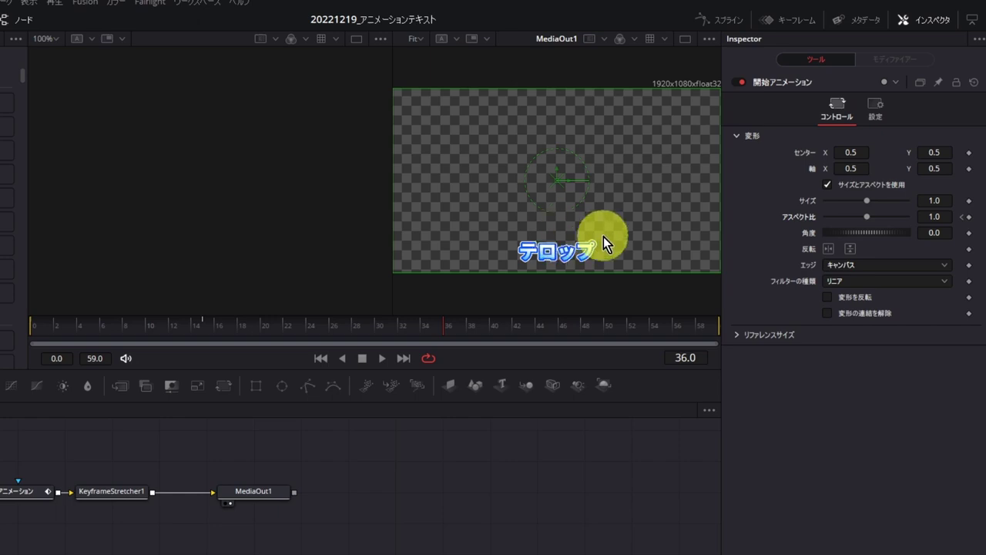
Step: Set the 開始アニメーション node's 軸 (pivot) Y to 0.06 and play the animation
left_click_drag(944, 167, 660, 248)
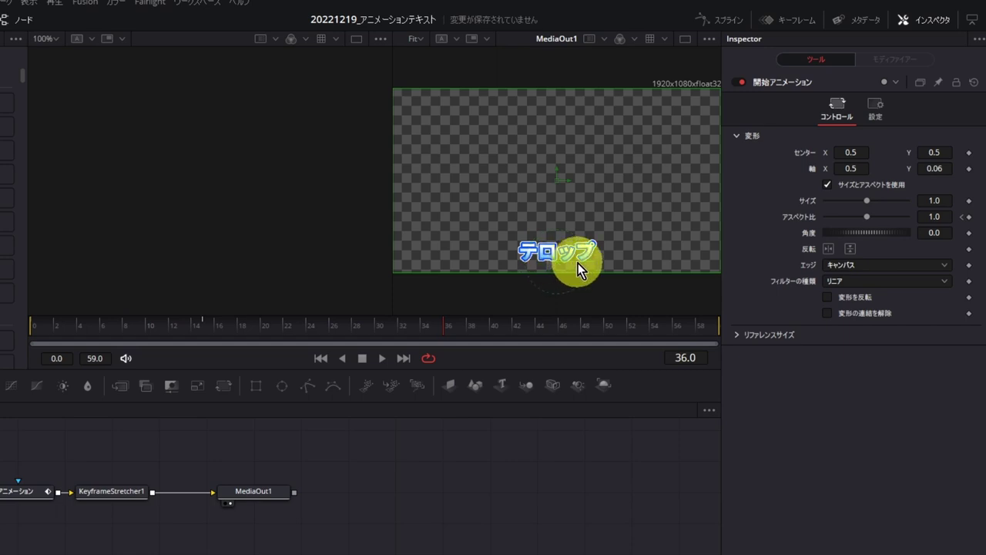
key("space")
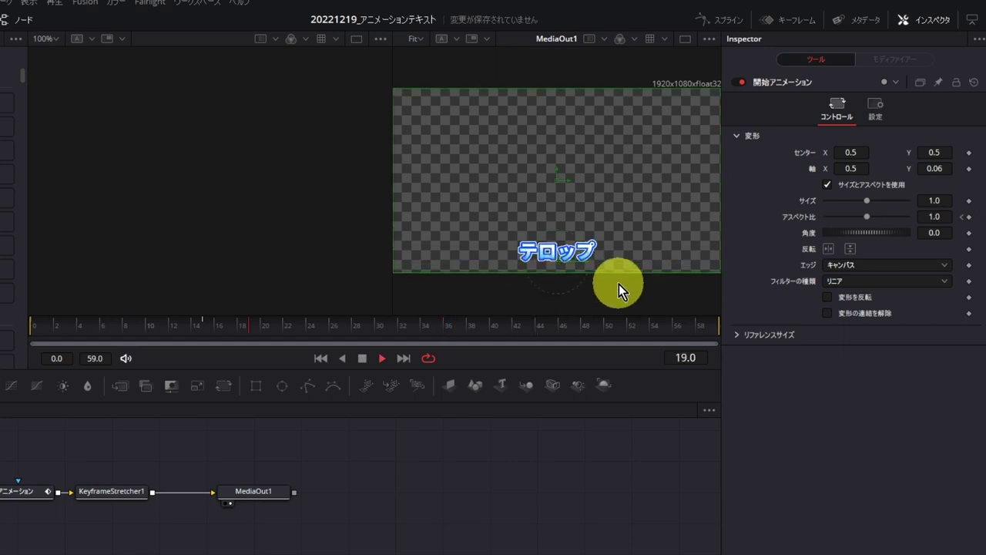
key("space")
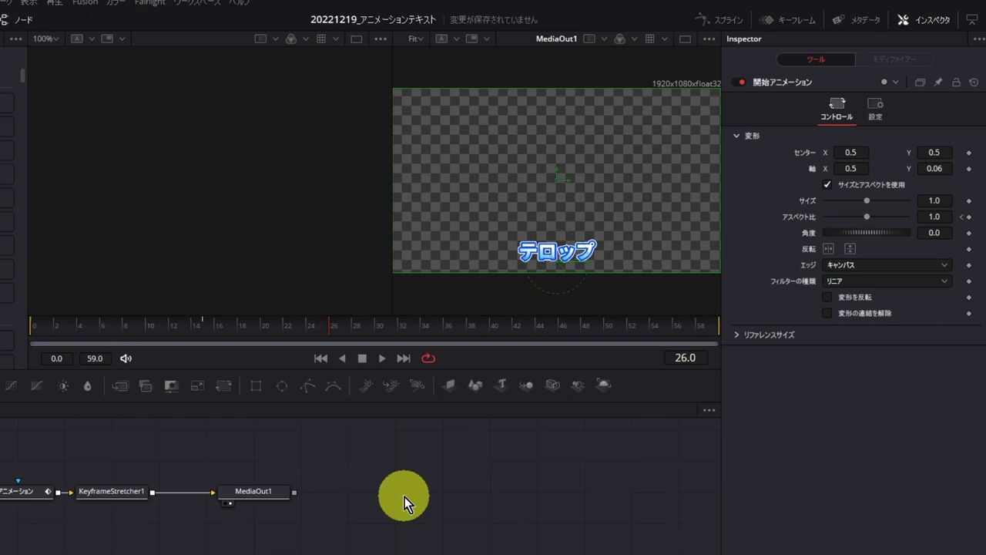
Step: Insert an Anim Curves modifier on the 開始アニメーション node's アスペクト比 (aspect)
right_click(790, 217)
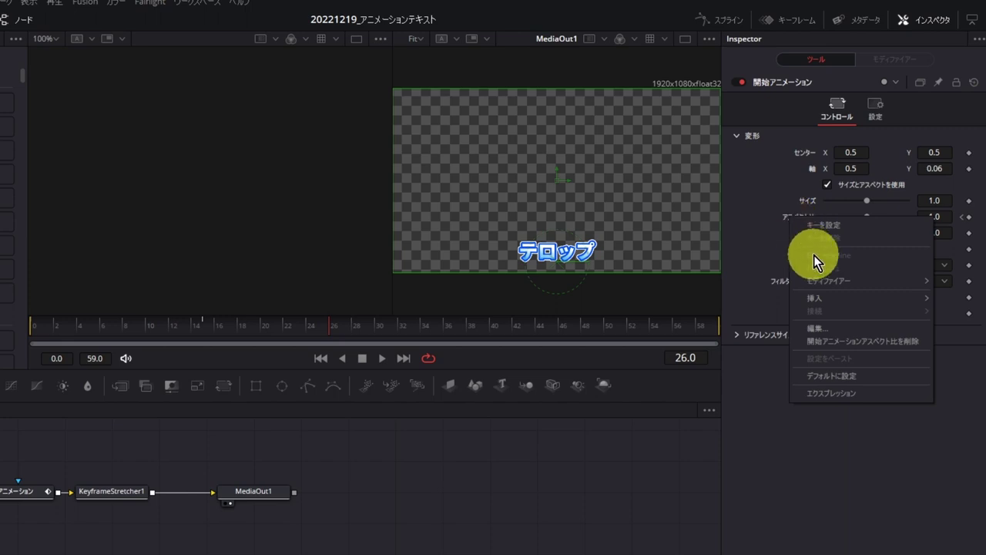
mouse_move(836, 296)
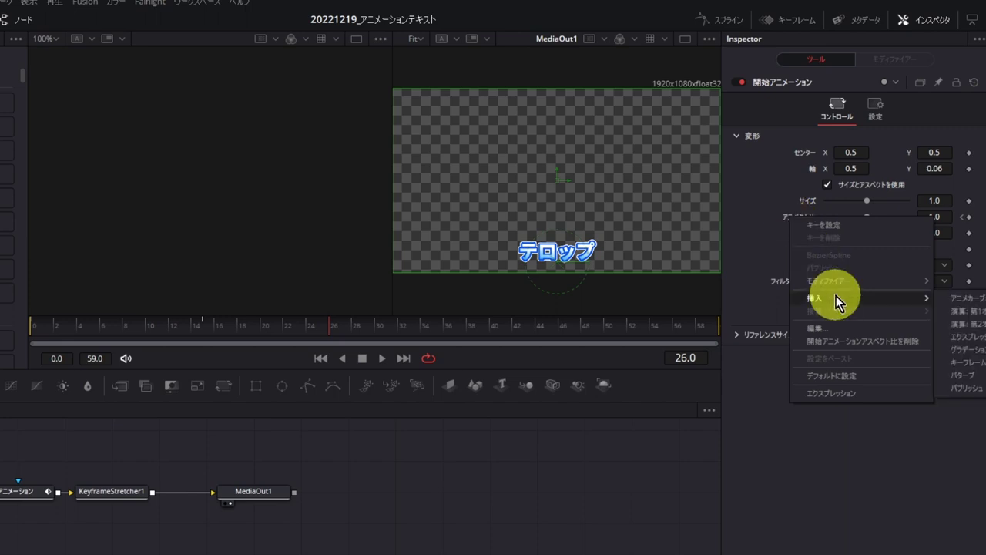
left_click(953, 299)
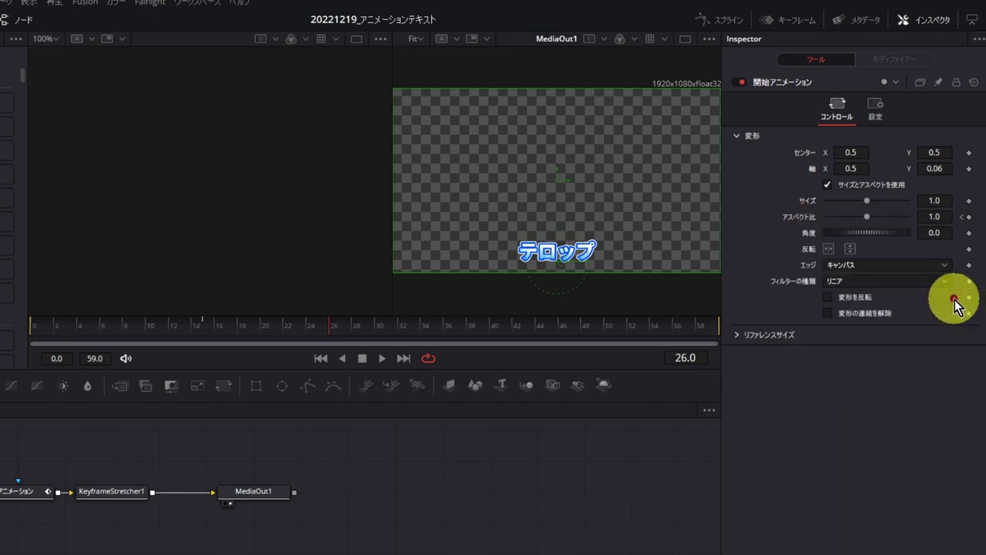
Step: Set the アスペクト比 Anim Curves modifier's カーブ to Easing with アウト set to Sine, and play the animation
left_click(893, 60)
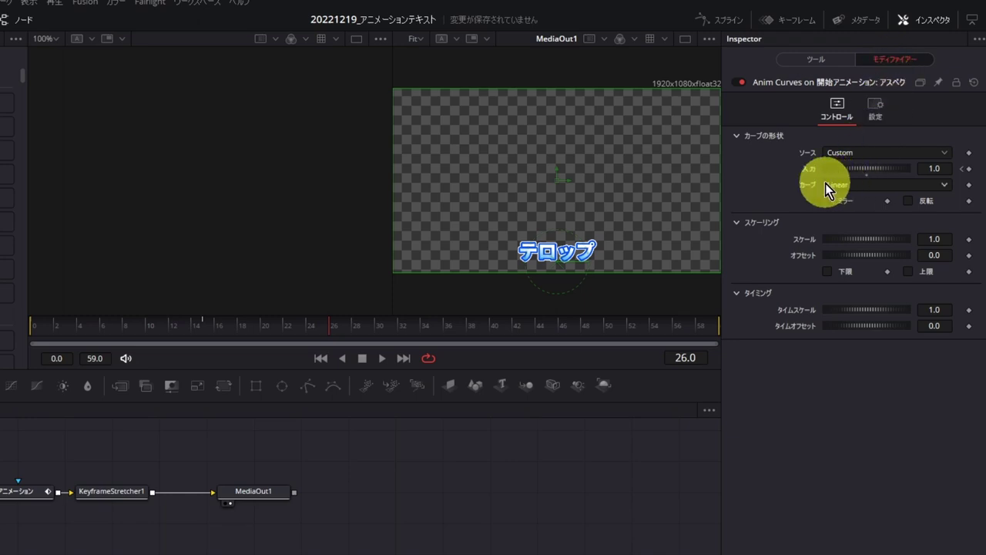
left_click(851, 184)
left_click(852, 216)
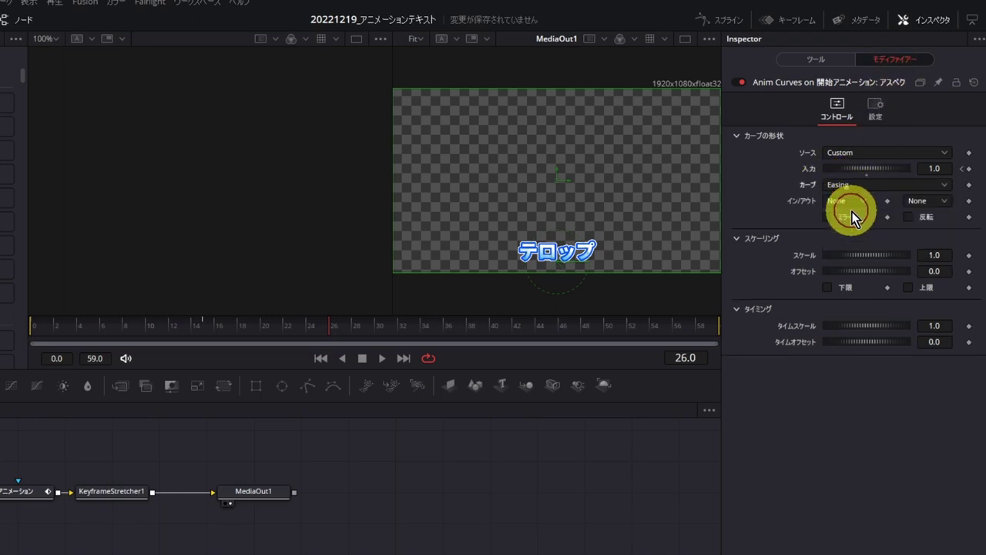
left_click(921, 202)
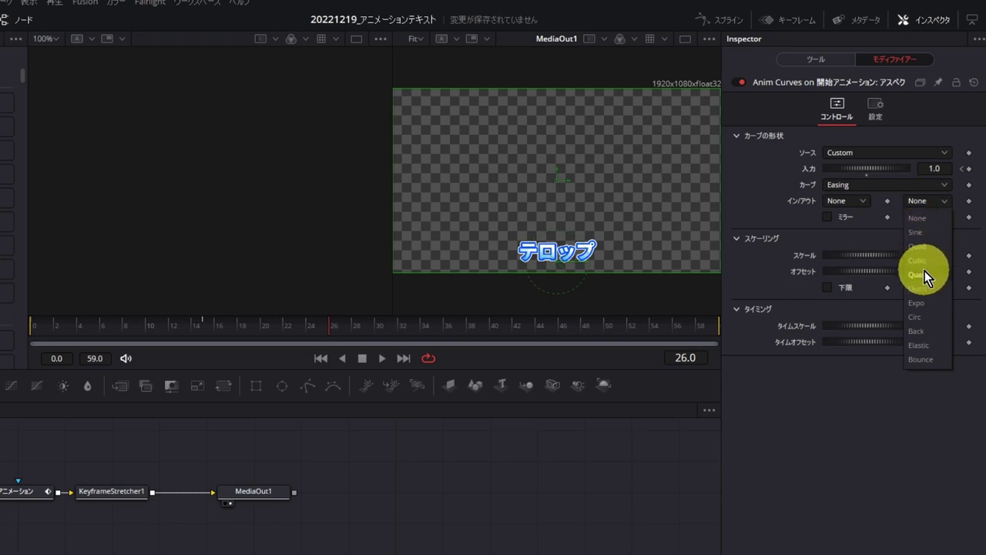
left_click(928, 231)
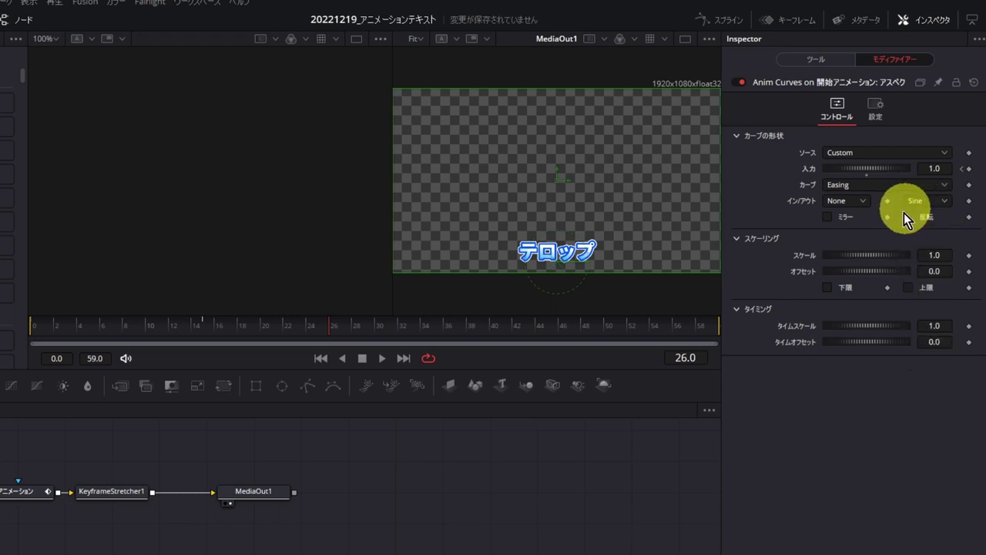
key("space")
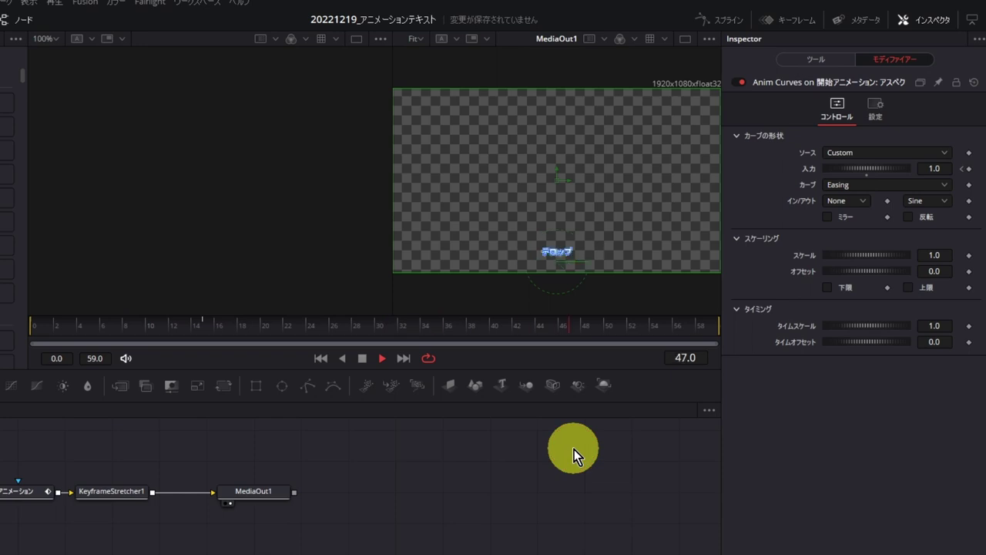
key("space")
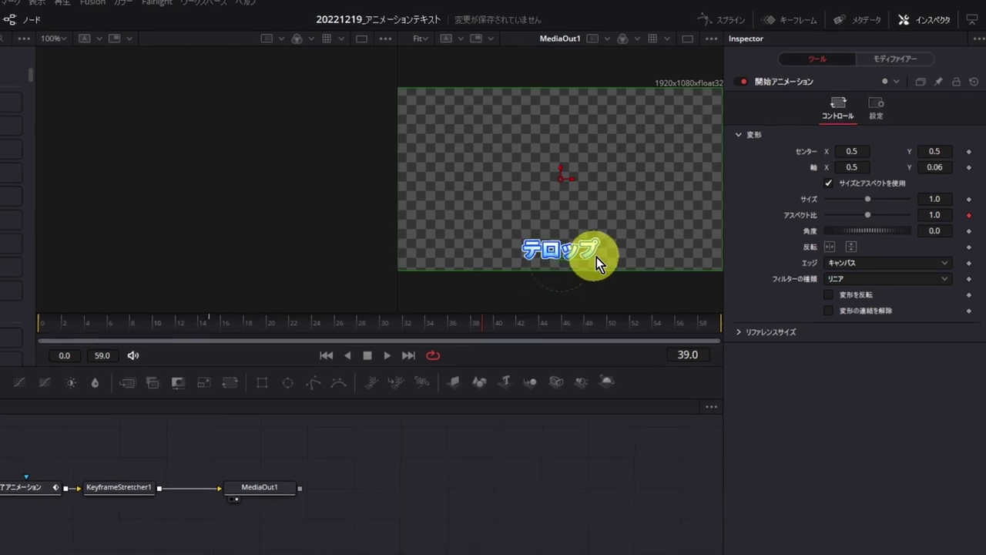
Step: Show the Template node's レイアウト settings and pin them in the Inspector
left_click(67, 397)
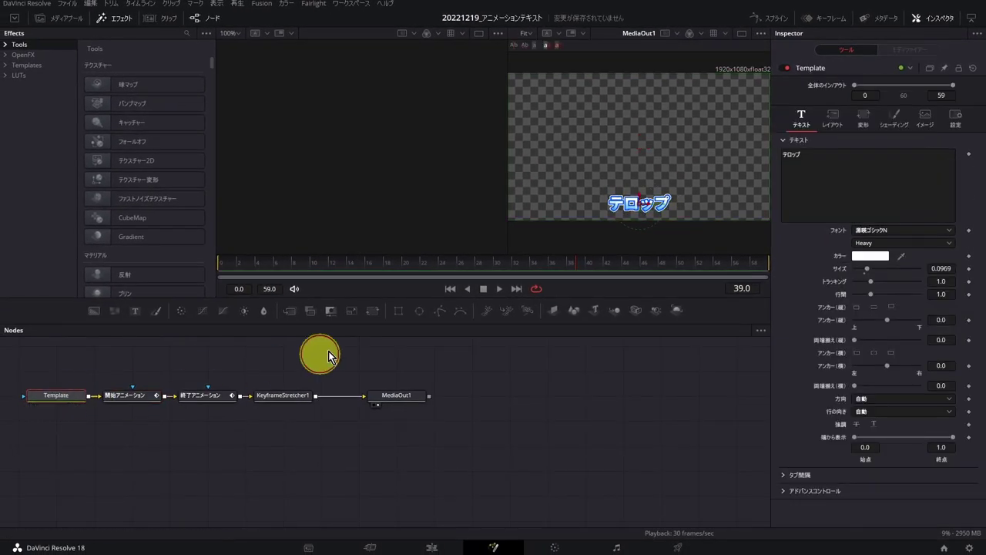
left_click(836, 117)
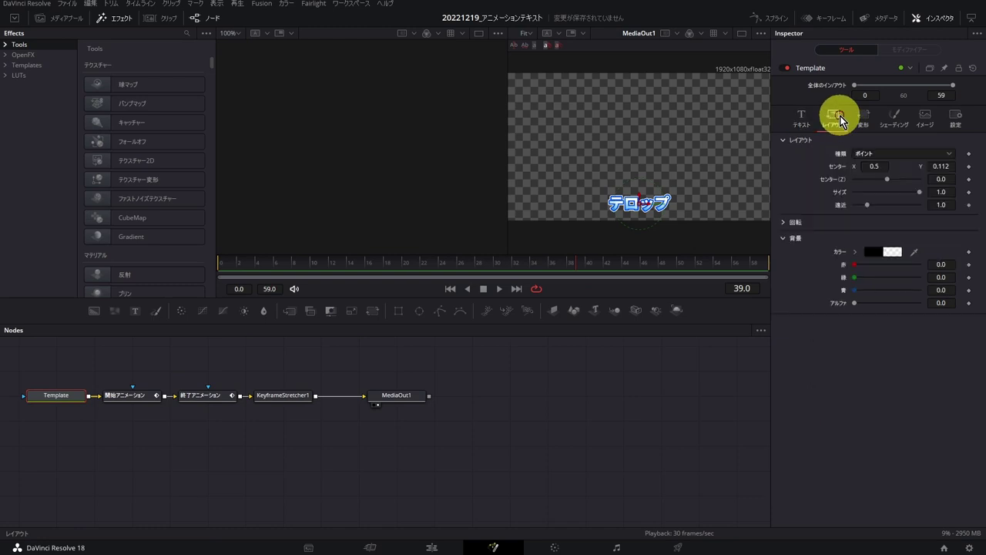
left_click(945, 68)
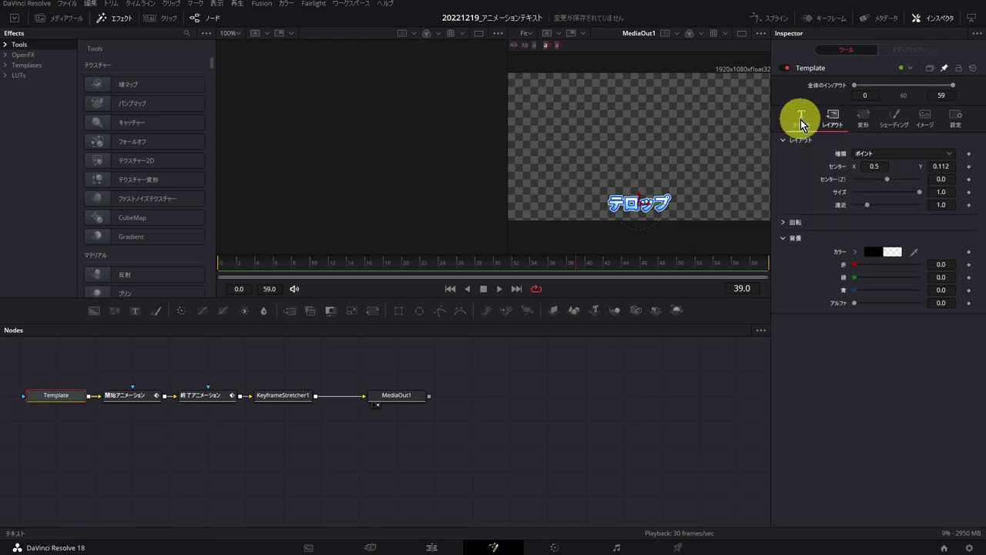
Step: Add an expression to the 開始アニメーション node's 軸 (pivot) and link it to Template's センター
left_click(133, 395)
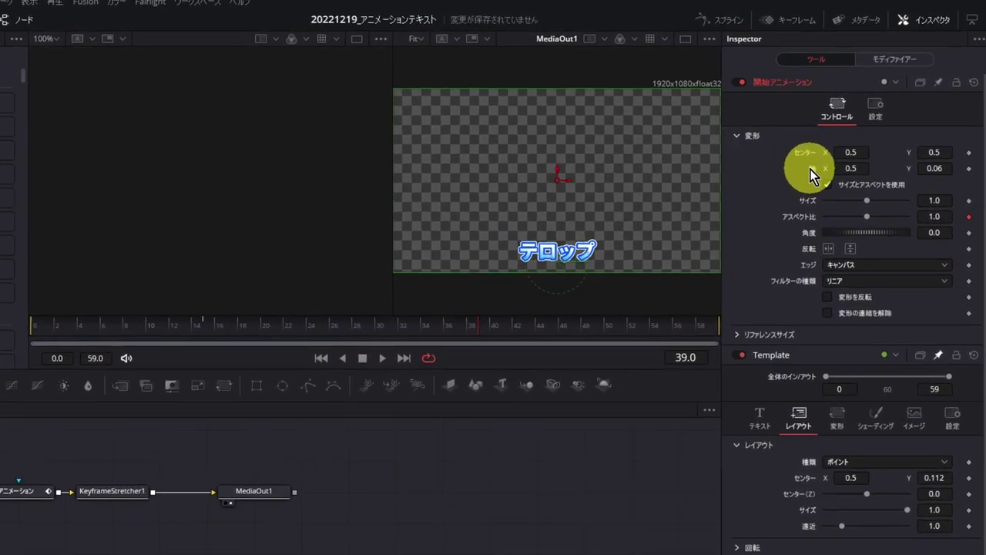
right_click(810, 169)
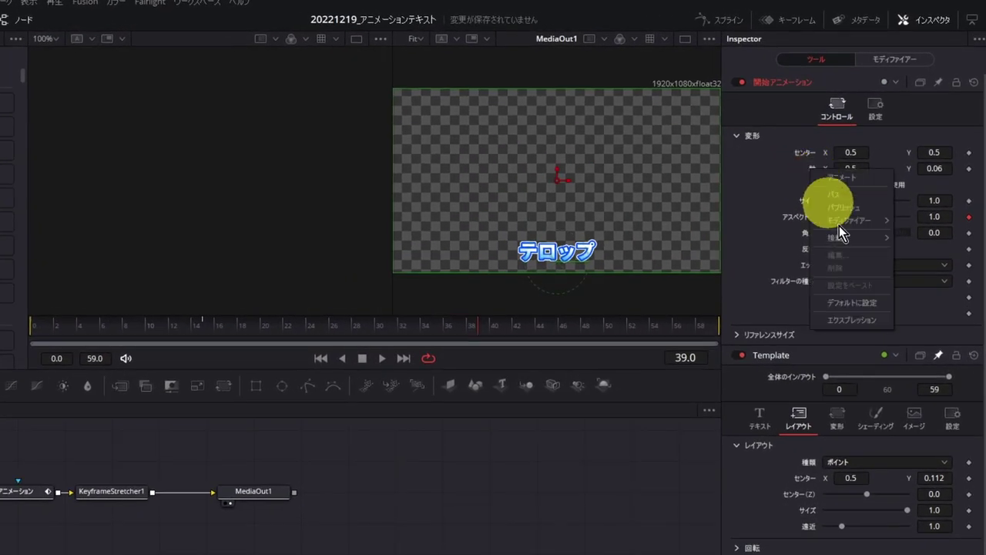
left_click(852, 319)
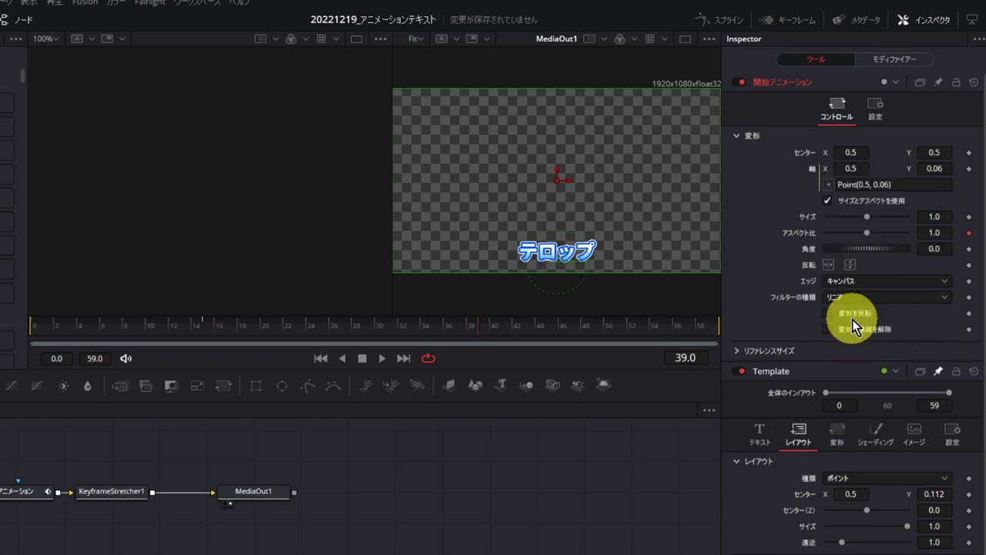
left_click_drag(831, 185, 810, 497)
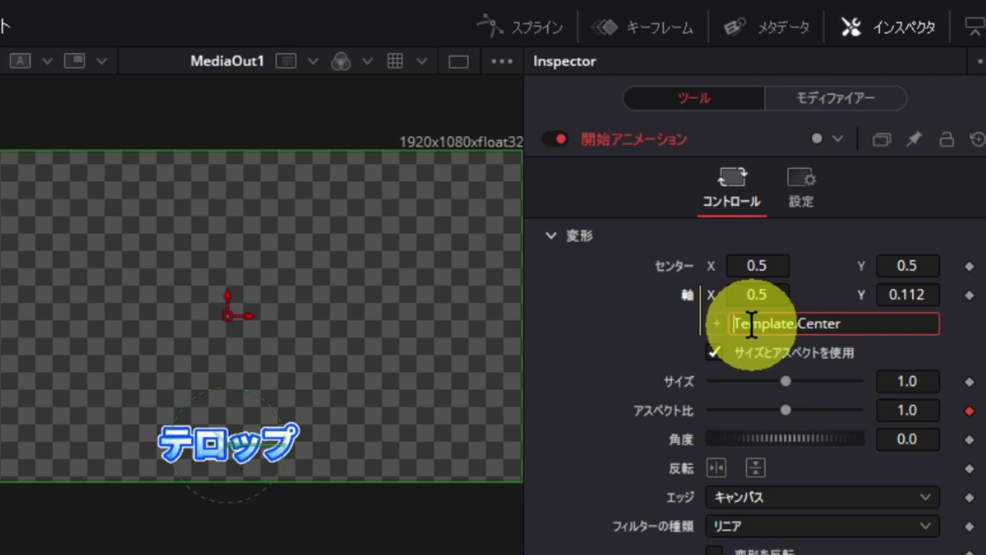
Step: Rewrite the 軸 expression as Point(Template.Center.X,Template.Center.Y)
type("Point")
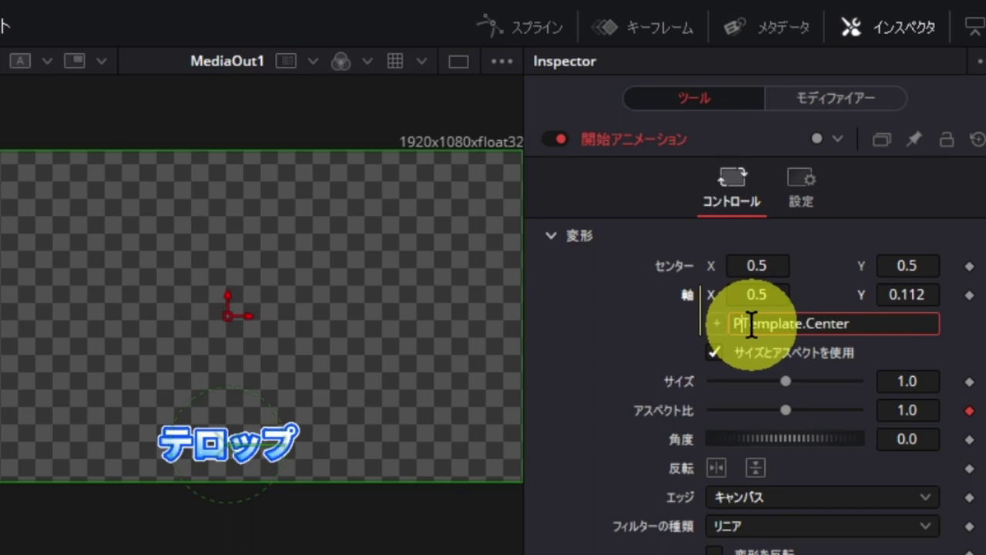
type("(")
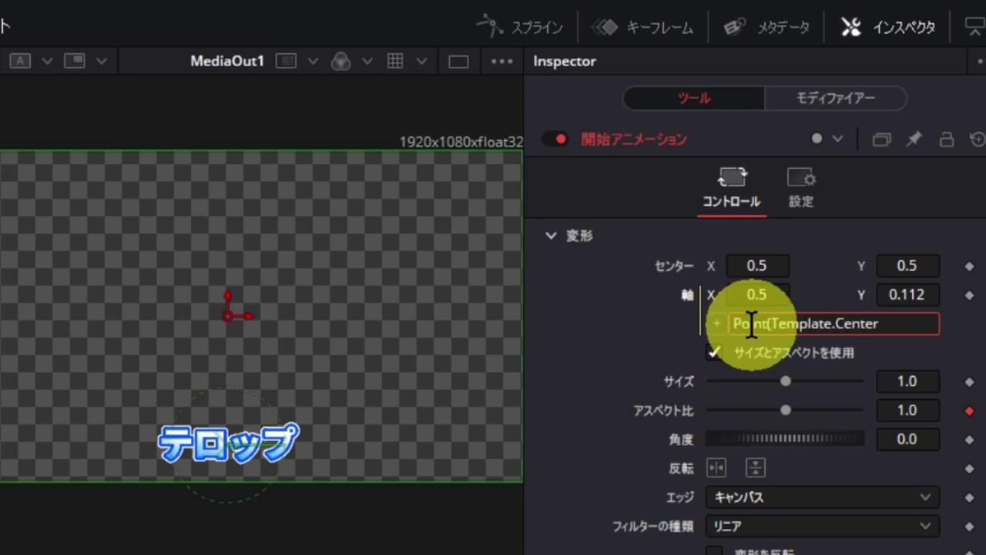
key("Right")
key("End")
key("shift+Left")
key("shift+Left")
key("shift+Left")
key("shift+Left")
key("shift+Left")
key("shift+Left")
key("shift+Left")
key("shift+Left")
key("shift+Left")
key("shift+Left")
key("shift+Left")
key("shift+Left")
key("shift+Left")
key("shift+Left")
key("shift+Left")
key("shift+Left")
key("ctrl+c")
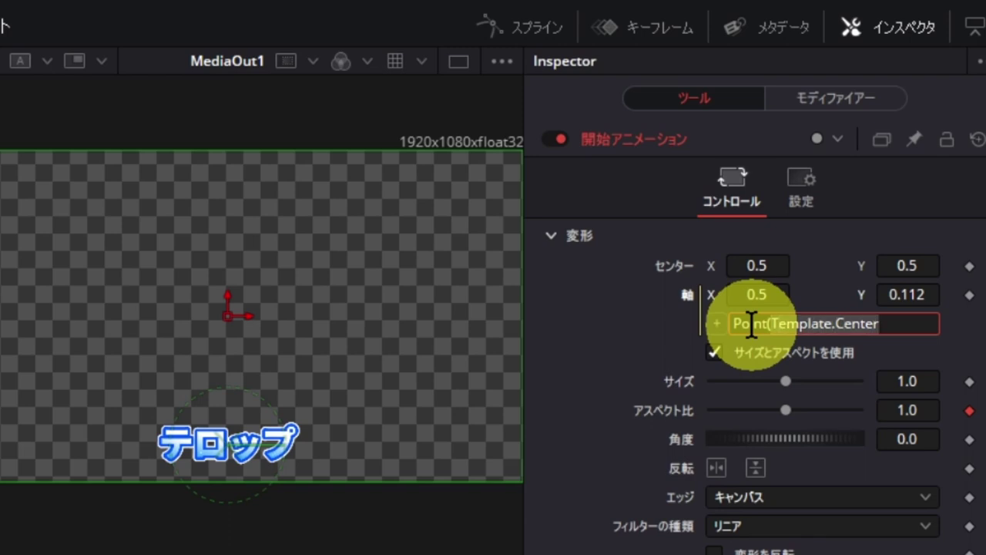
key("Left")
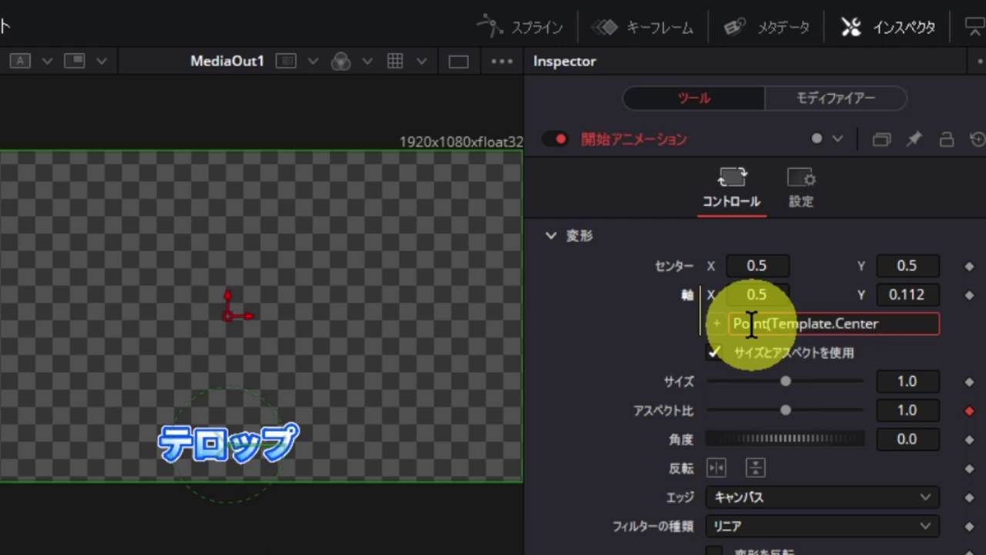
type(".X,")
key("ctrl+v")
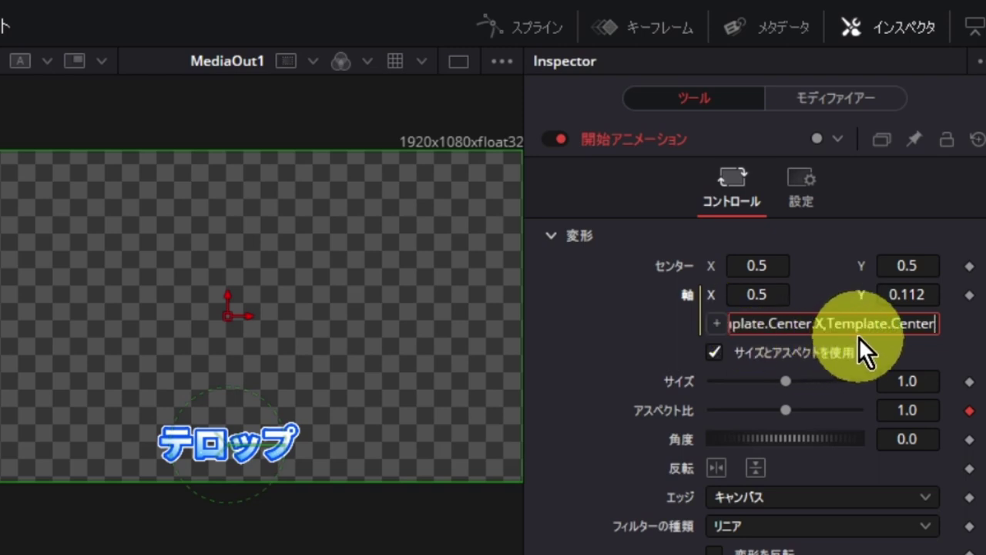
type(".Y")
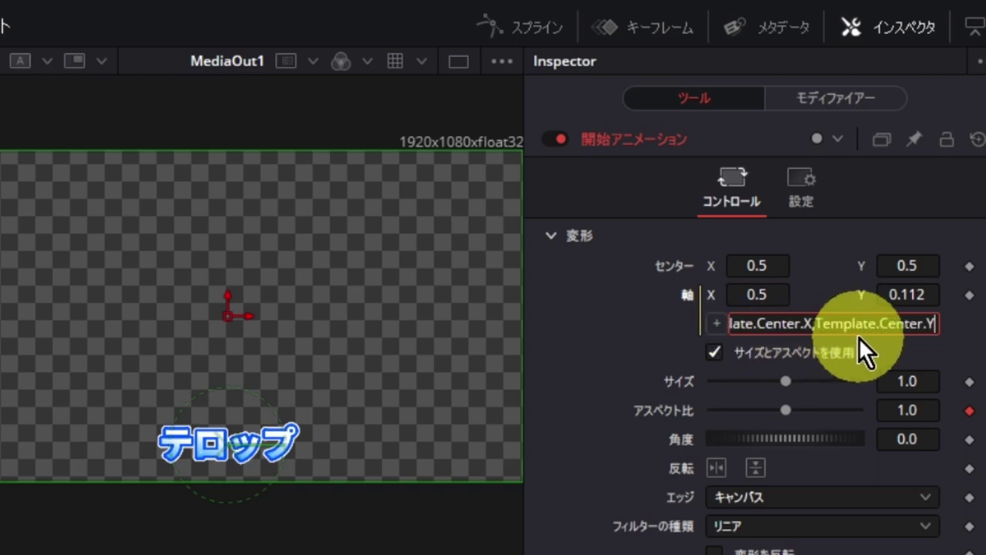
type(")")
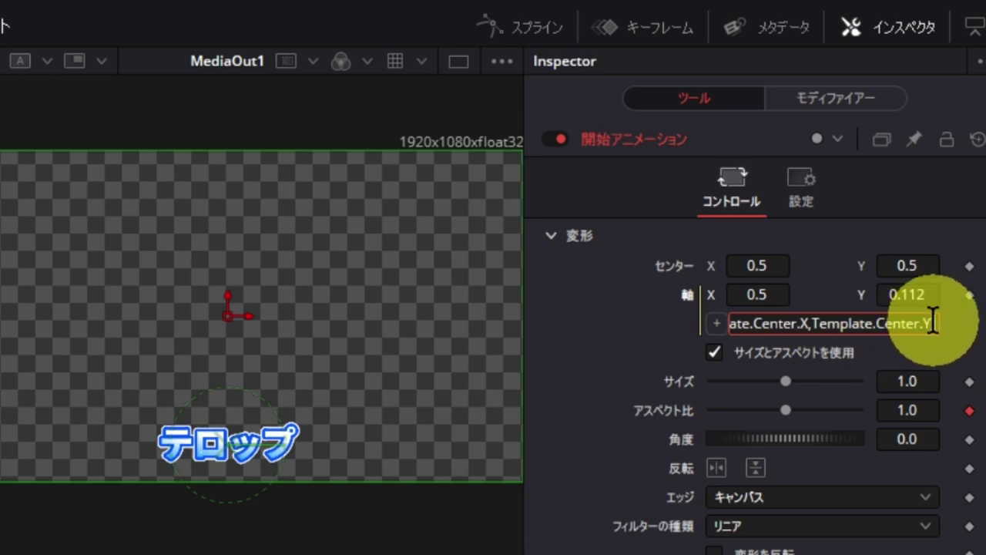
type(")")
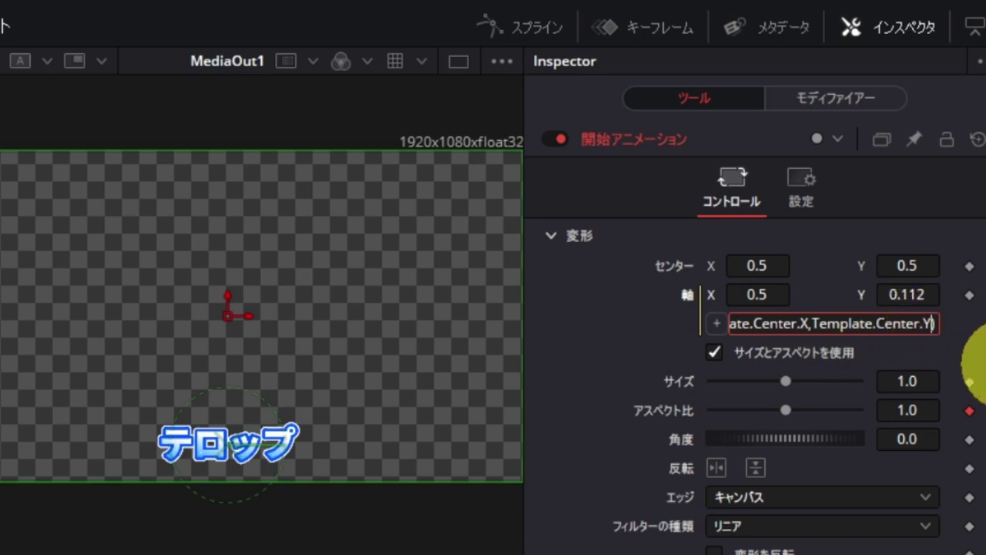
Step: Offset the 軸 expression's Y term so it reads Point(Template.Center.X,Template.Center.Y-0.04)
key("BackSpace")
type("-")
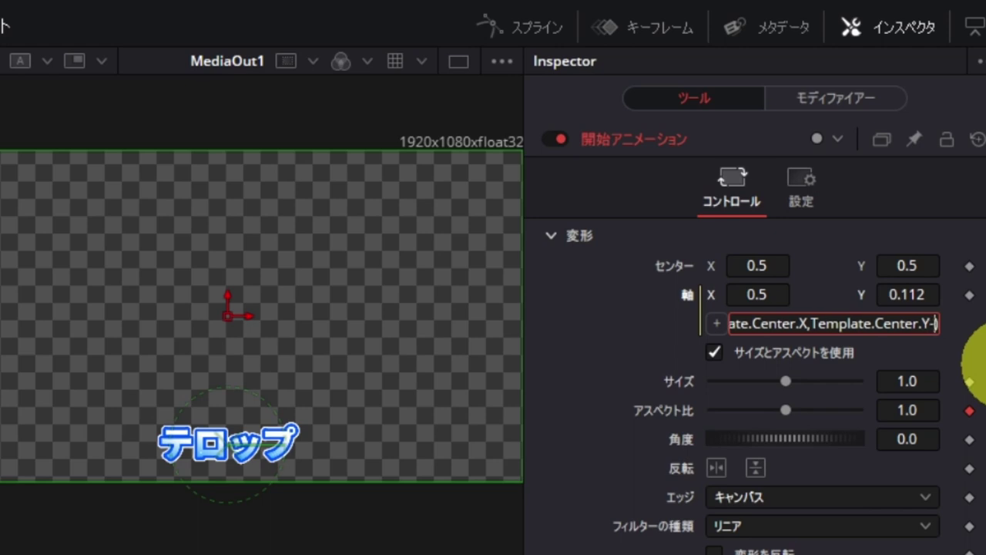
type("0.0")
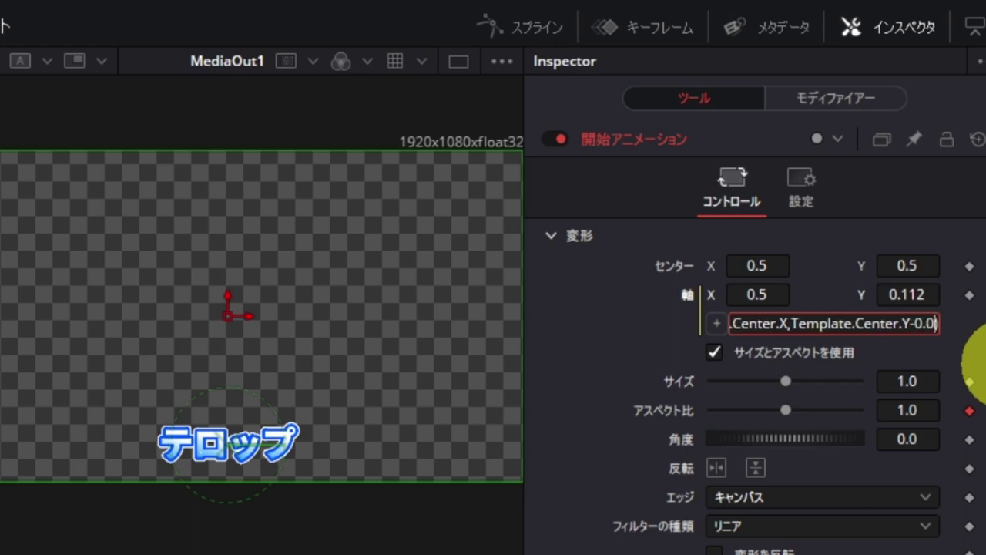
type("2)")
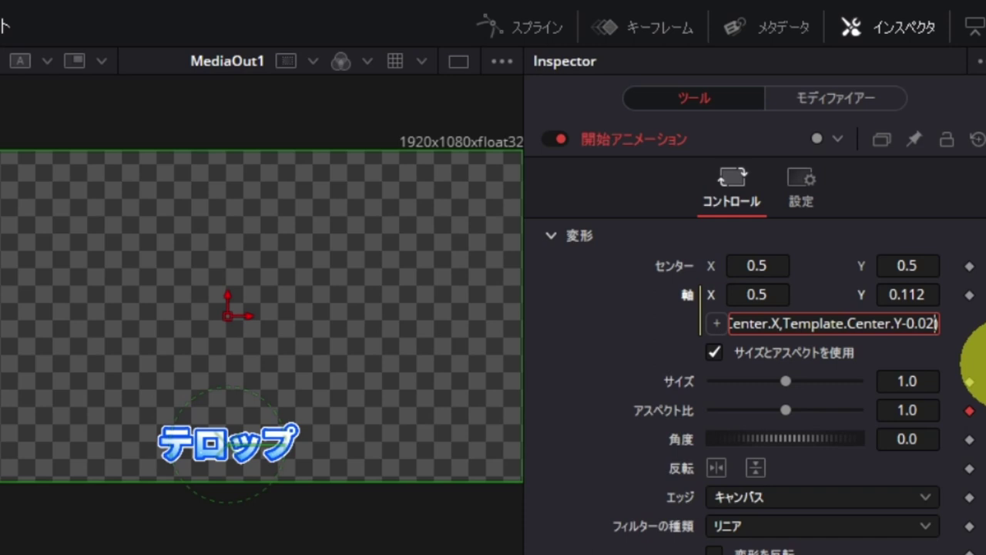
key("Tab")
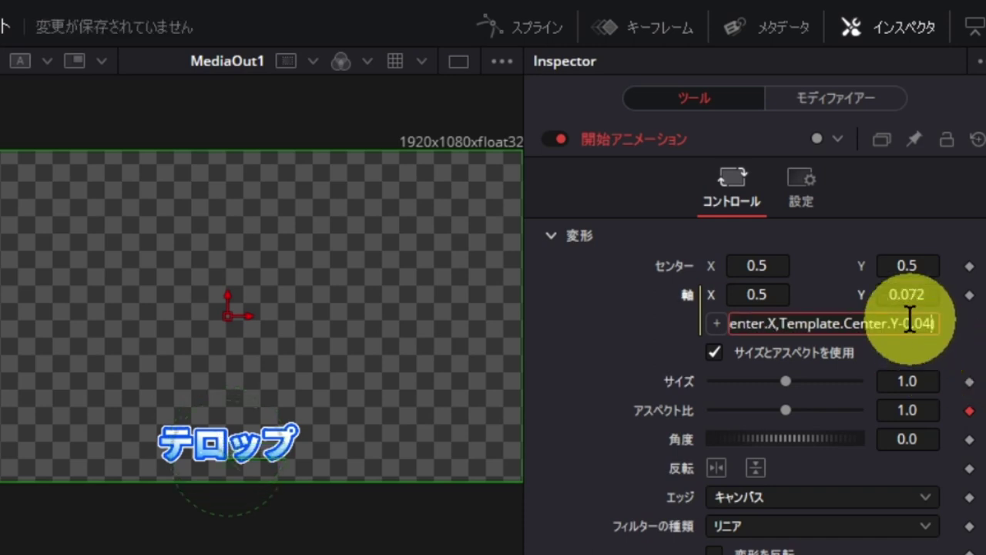
key("BackSpace")
key("BackSpace")
key("BackSpace")
key("BackSpace")
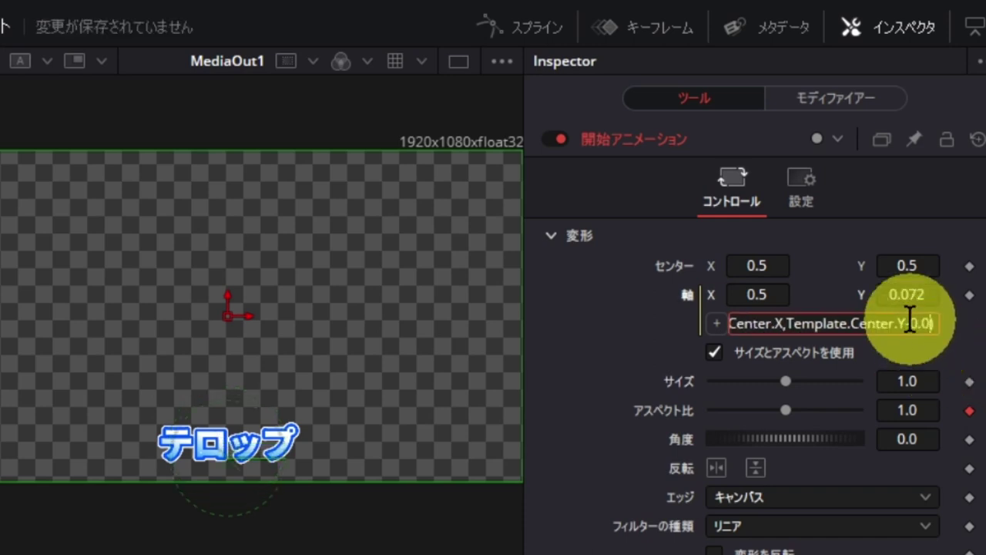
type("0.04")
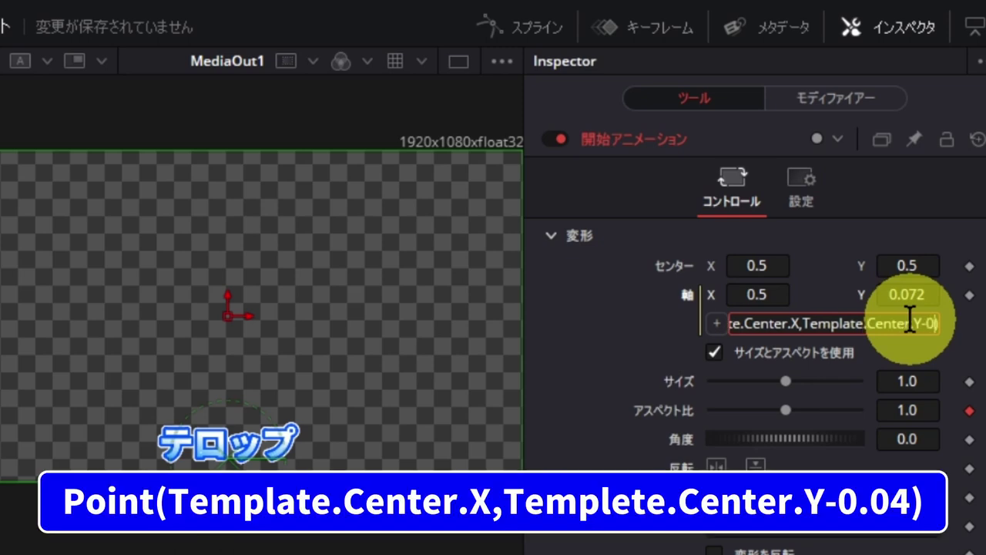
key("Tab")
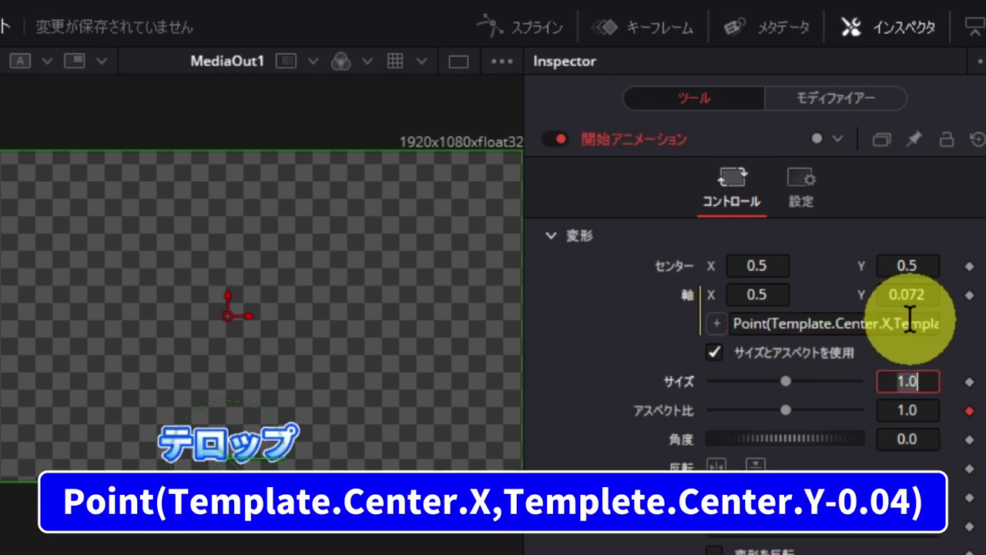
left_click(871, 325)
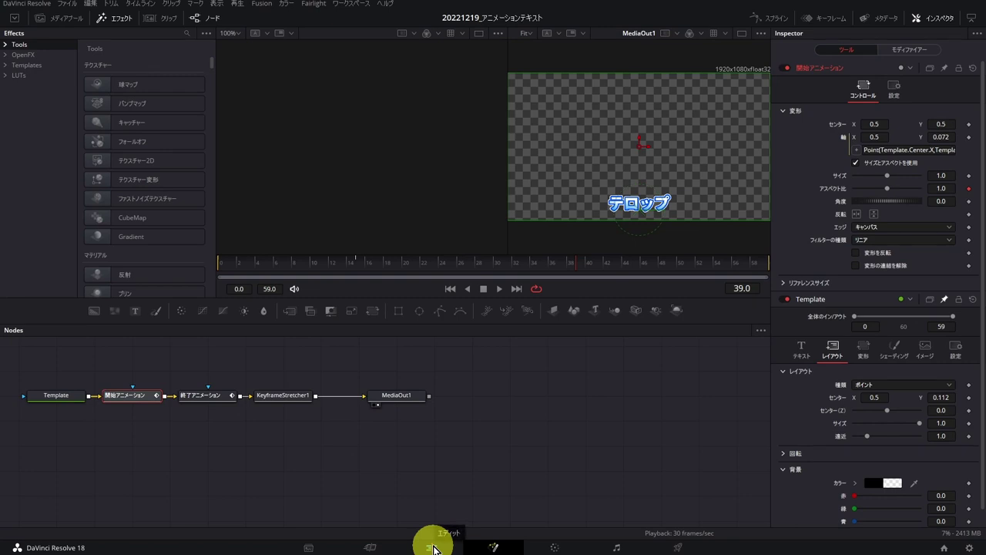
Step: On the Edit page, copy the last Text+ title further along track V3 to about 01:00:12:20 and move the playhead onto it
left_click(433, 544)
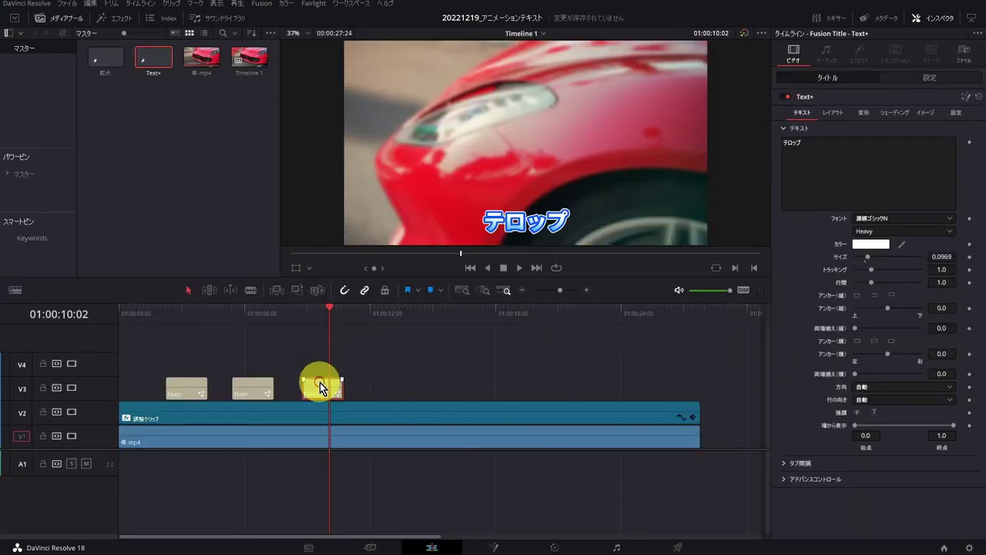
left_click_drag(320, 385, 402, 388)
left_click(403, 320)
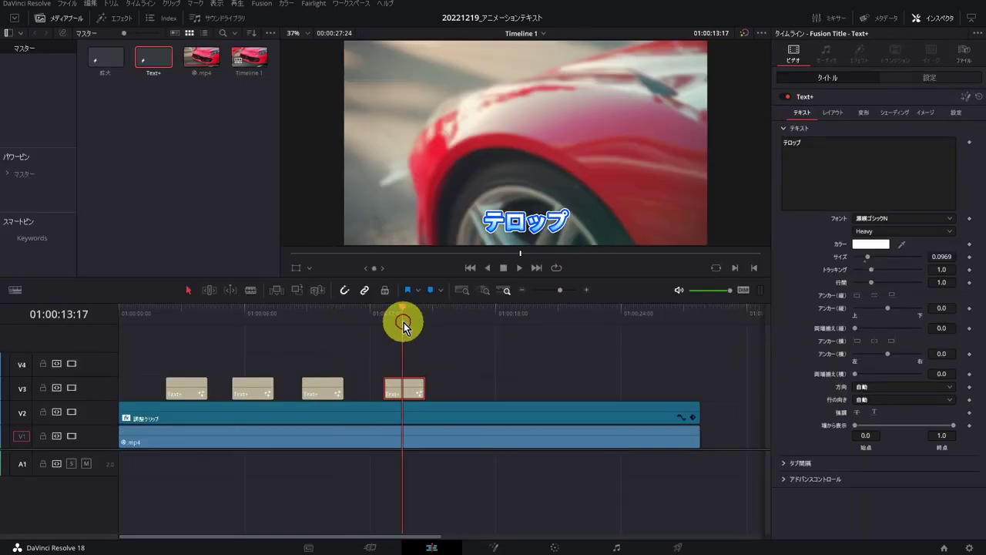
Step: Move the copied title to the top of the frame by setting its レイアウト センター Y to about 0.828
left_click(834, 113)
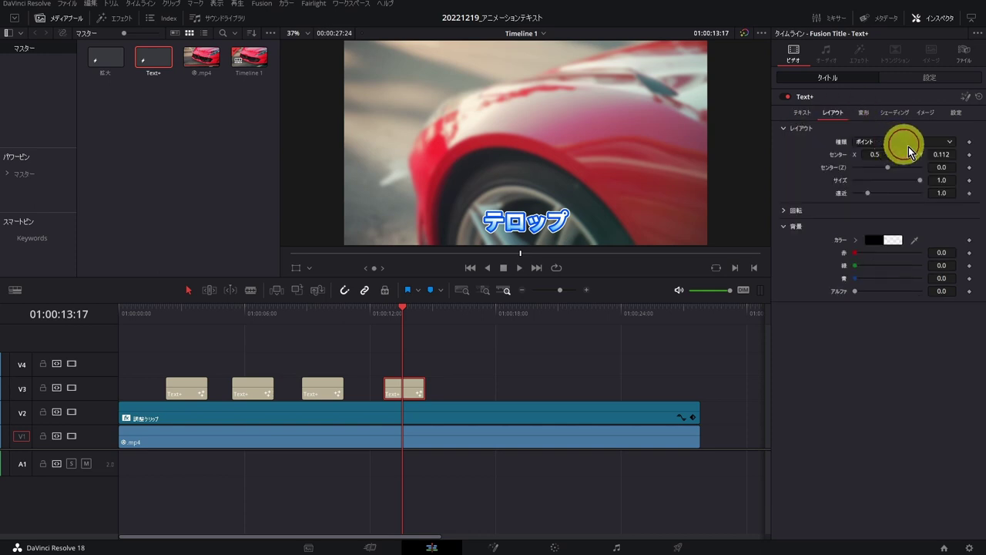
left_click(973, 155)
left_click_drag(941, 154, 893, 154)
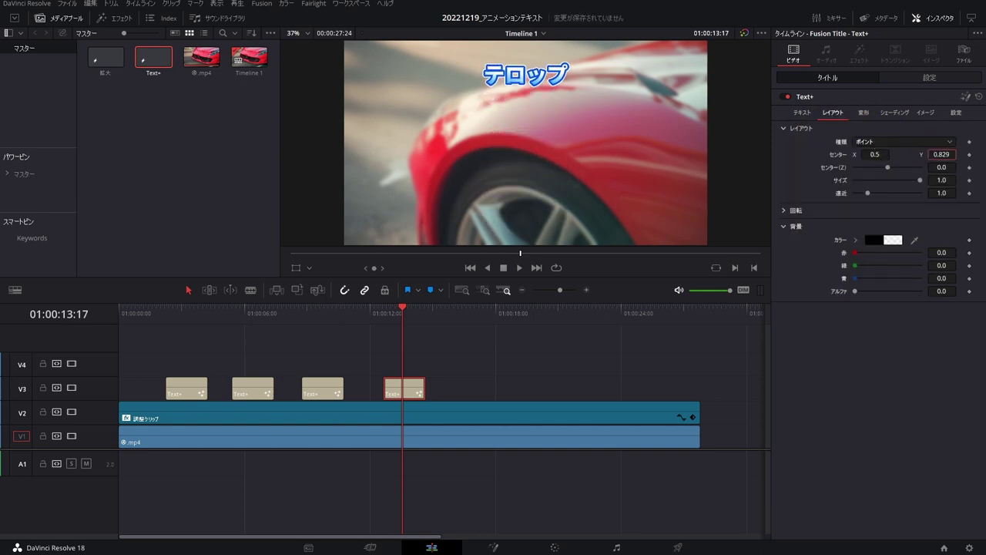
Step: Play and scrub through the copied title to check its start animation at the new position
left_click(388, 313)
key("space")
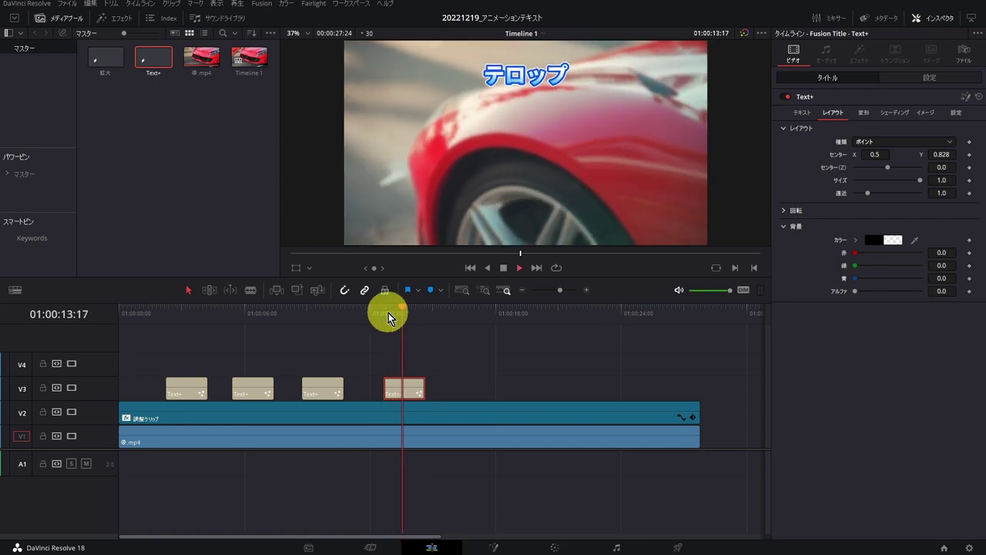
left_click(388, 314)
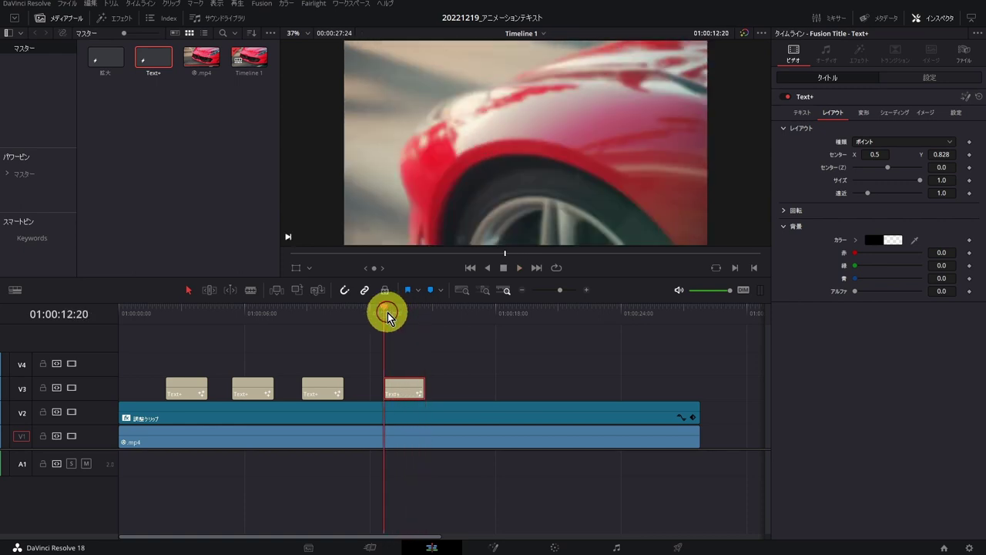
left_click_drag(387, 314, 392, 310)
left_click_drag(522, 96, 523, 81)
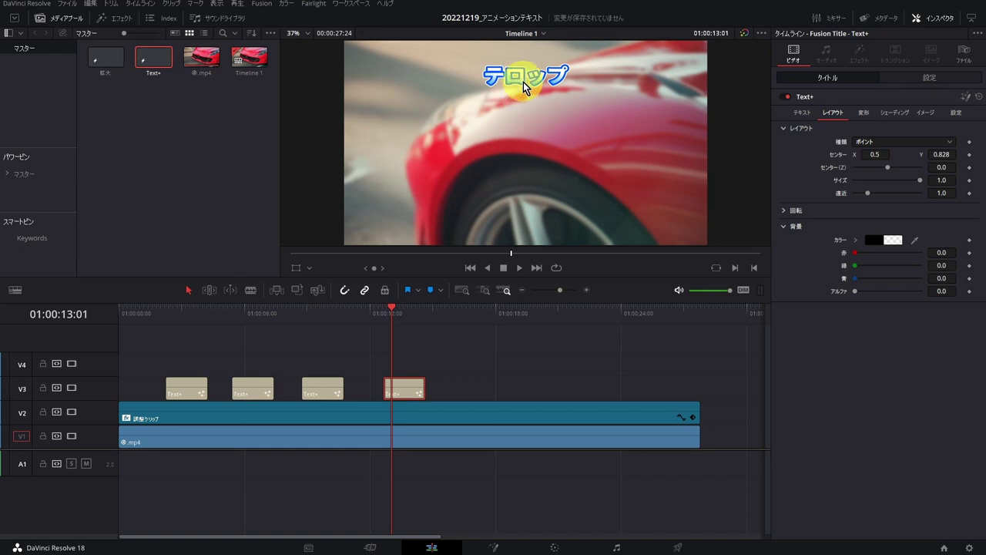
left_click_drag(391, 310, 418, 414)
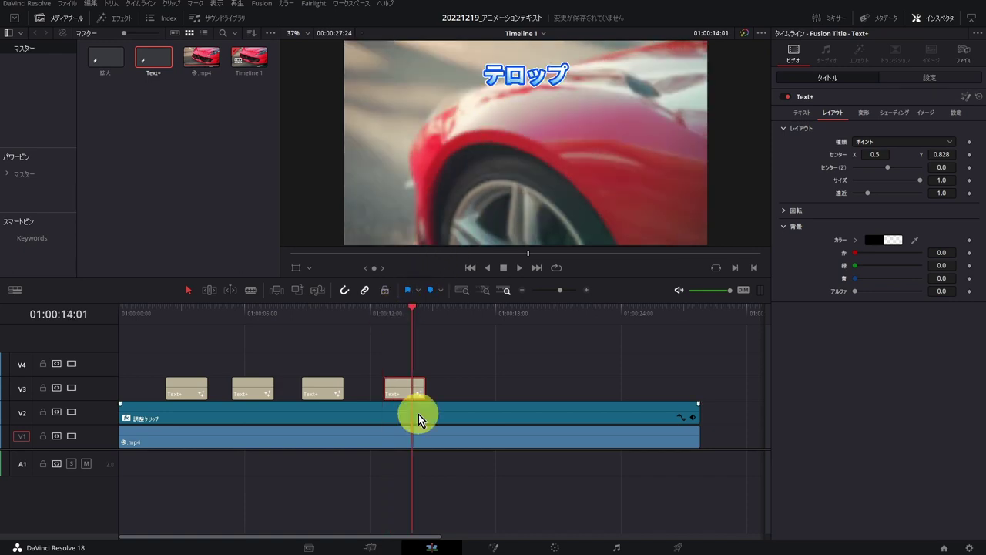